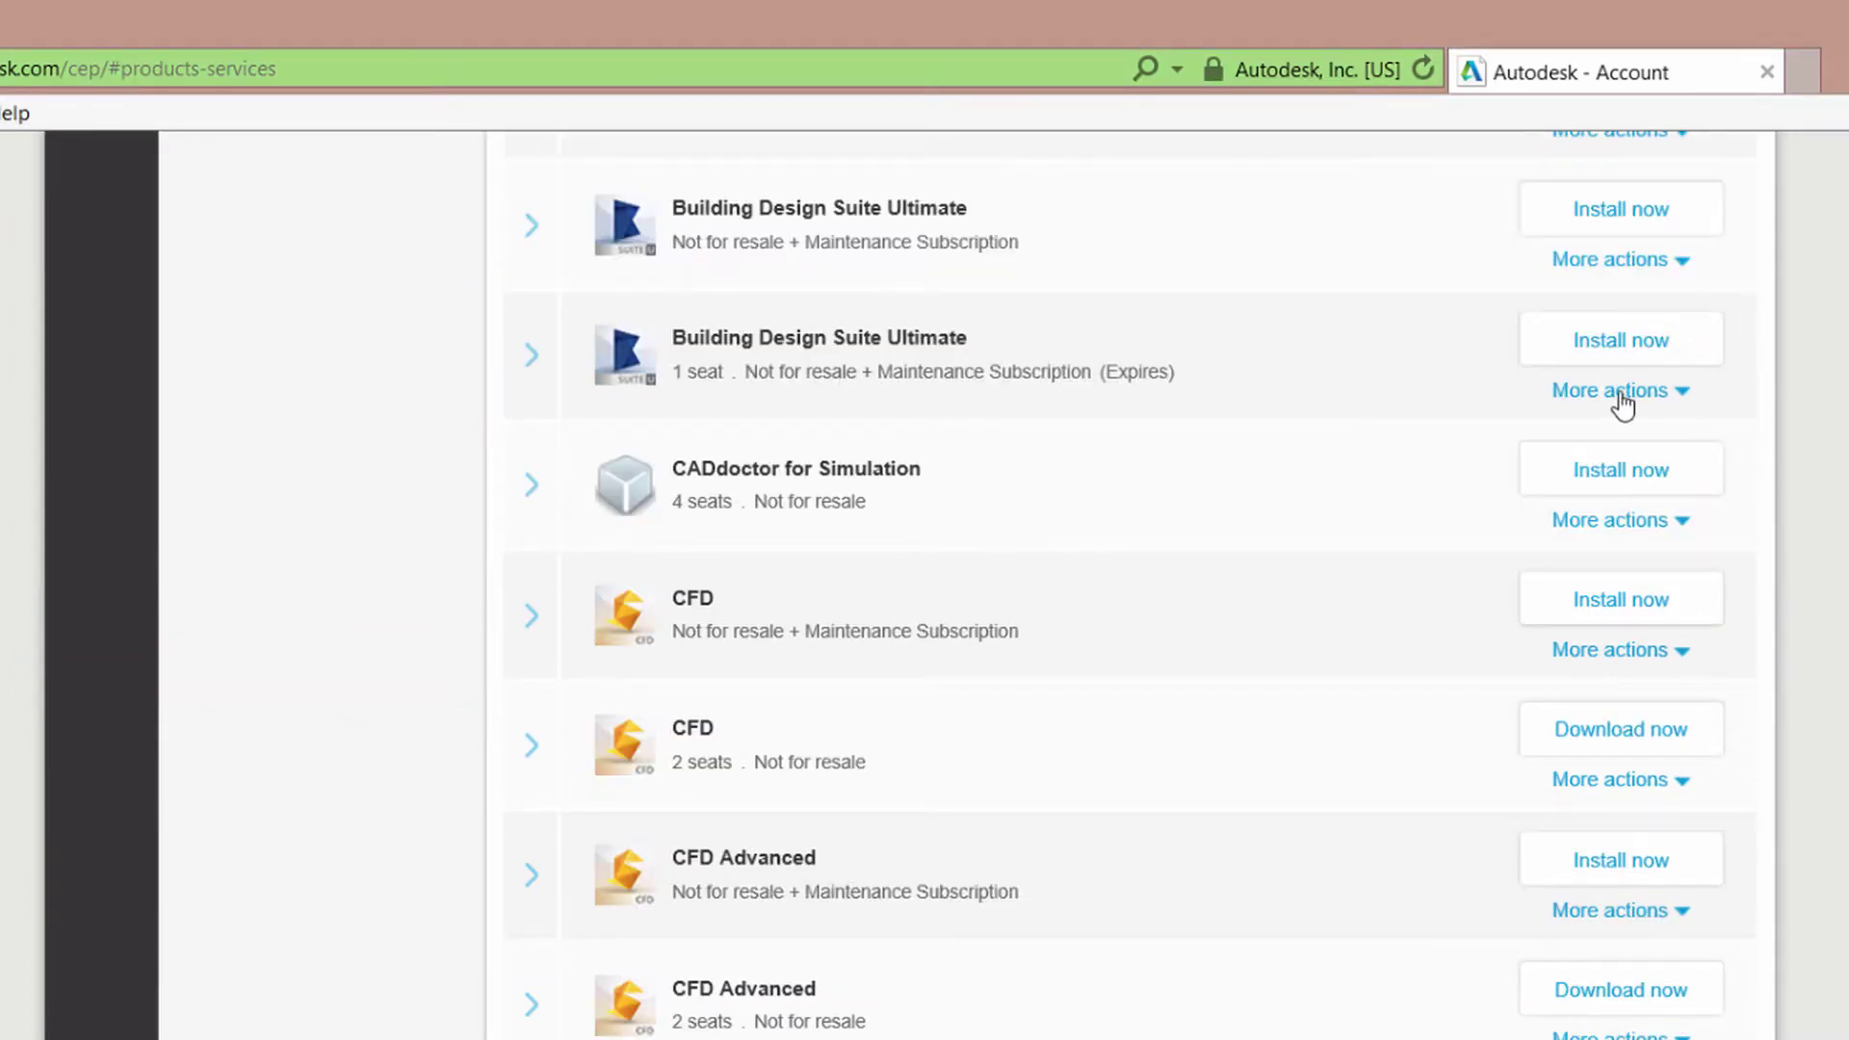
pyautogui.click(1612, 400)
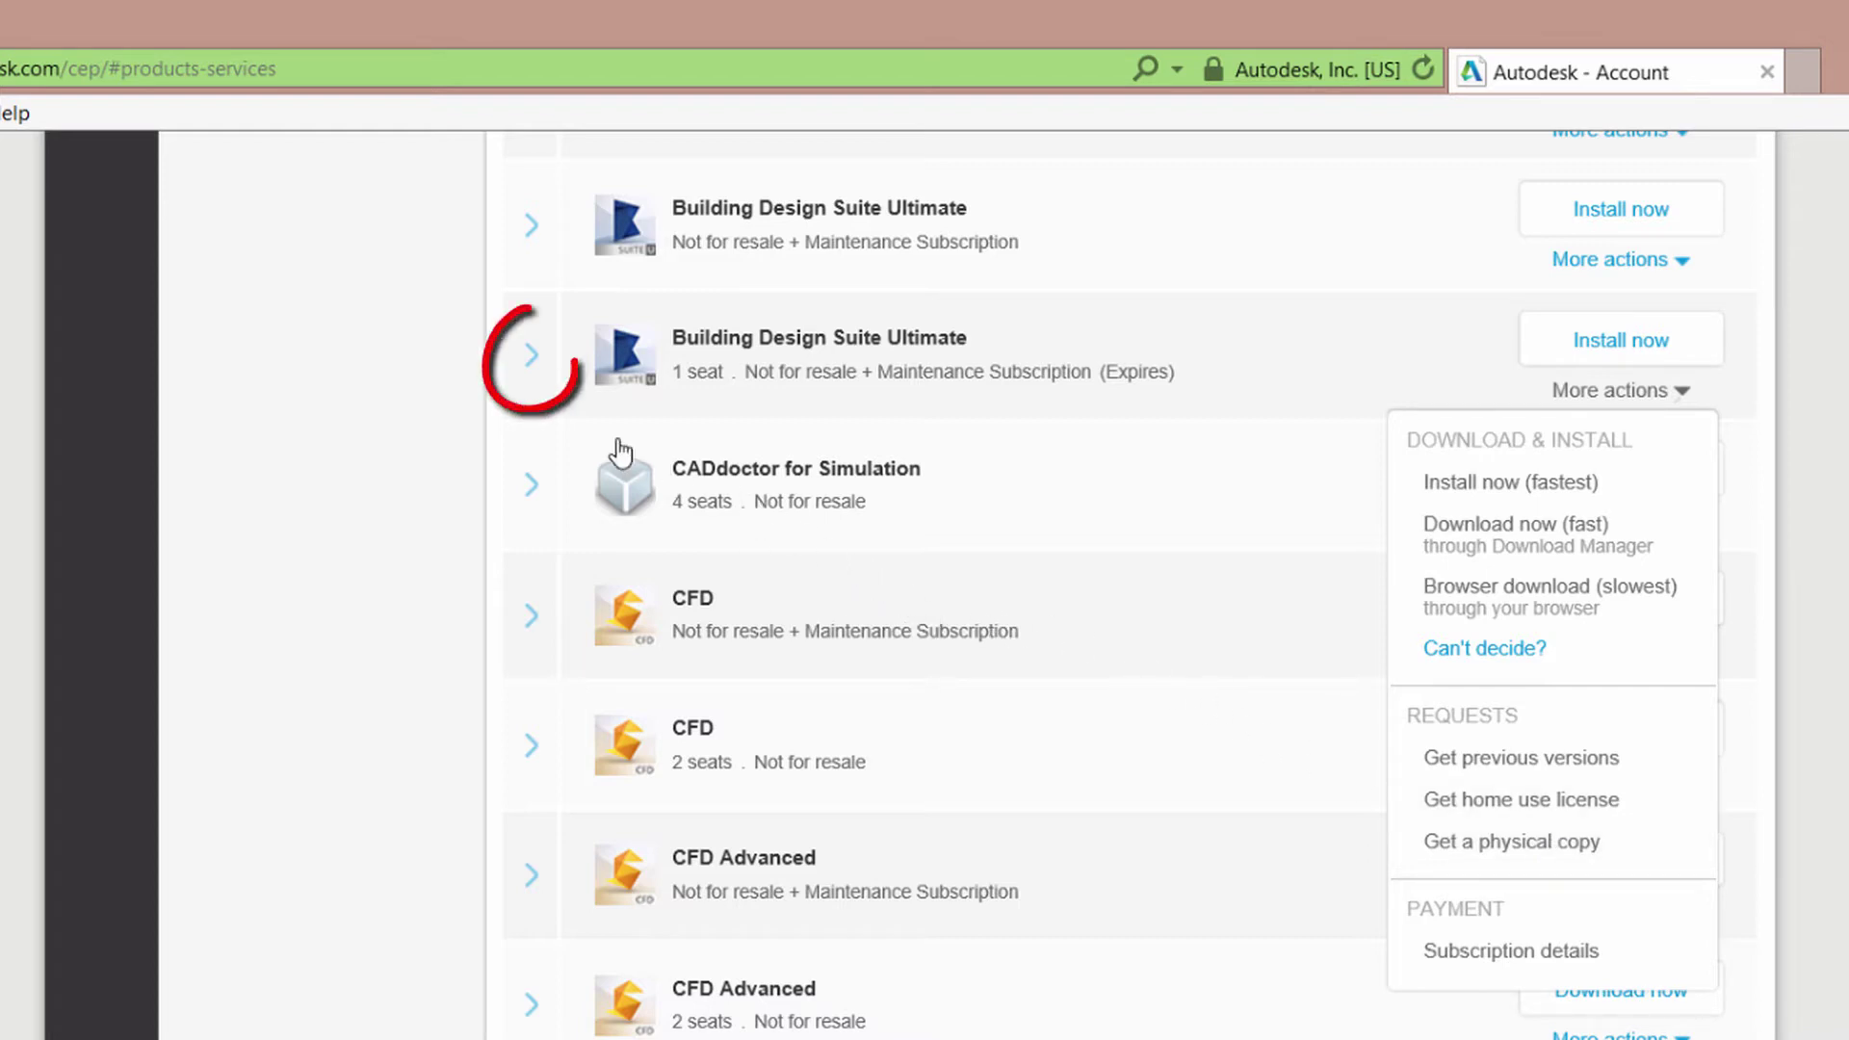
pyautogui.click(536, 366)
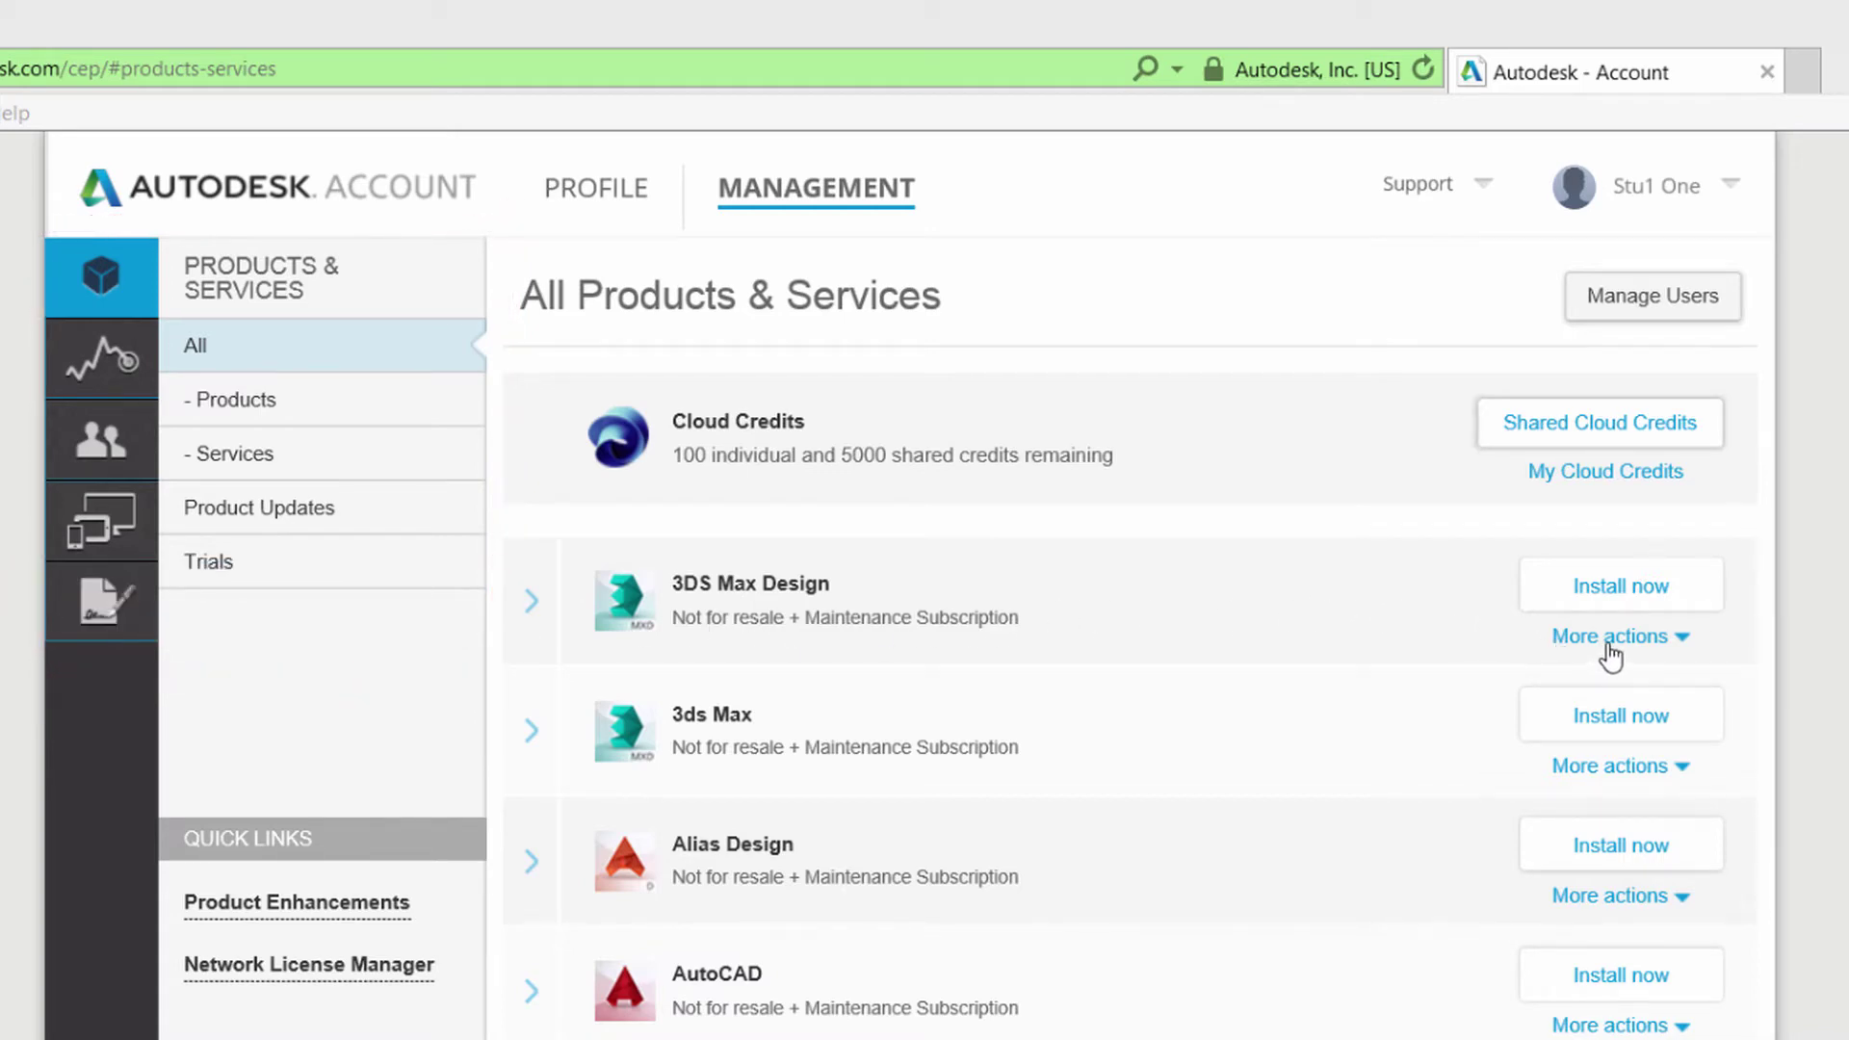
# As the student user, show 3DS Max Design's download options and expand its subscription and serial details.
pyautogui.click(1608, 646)
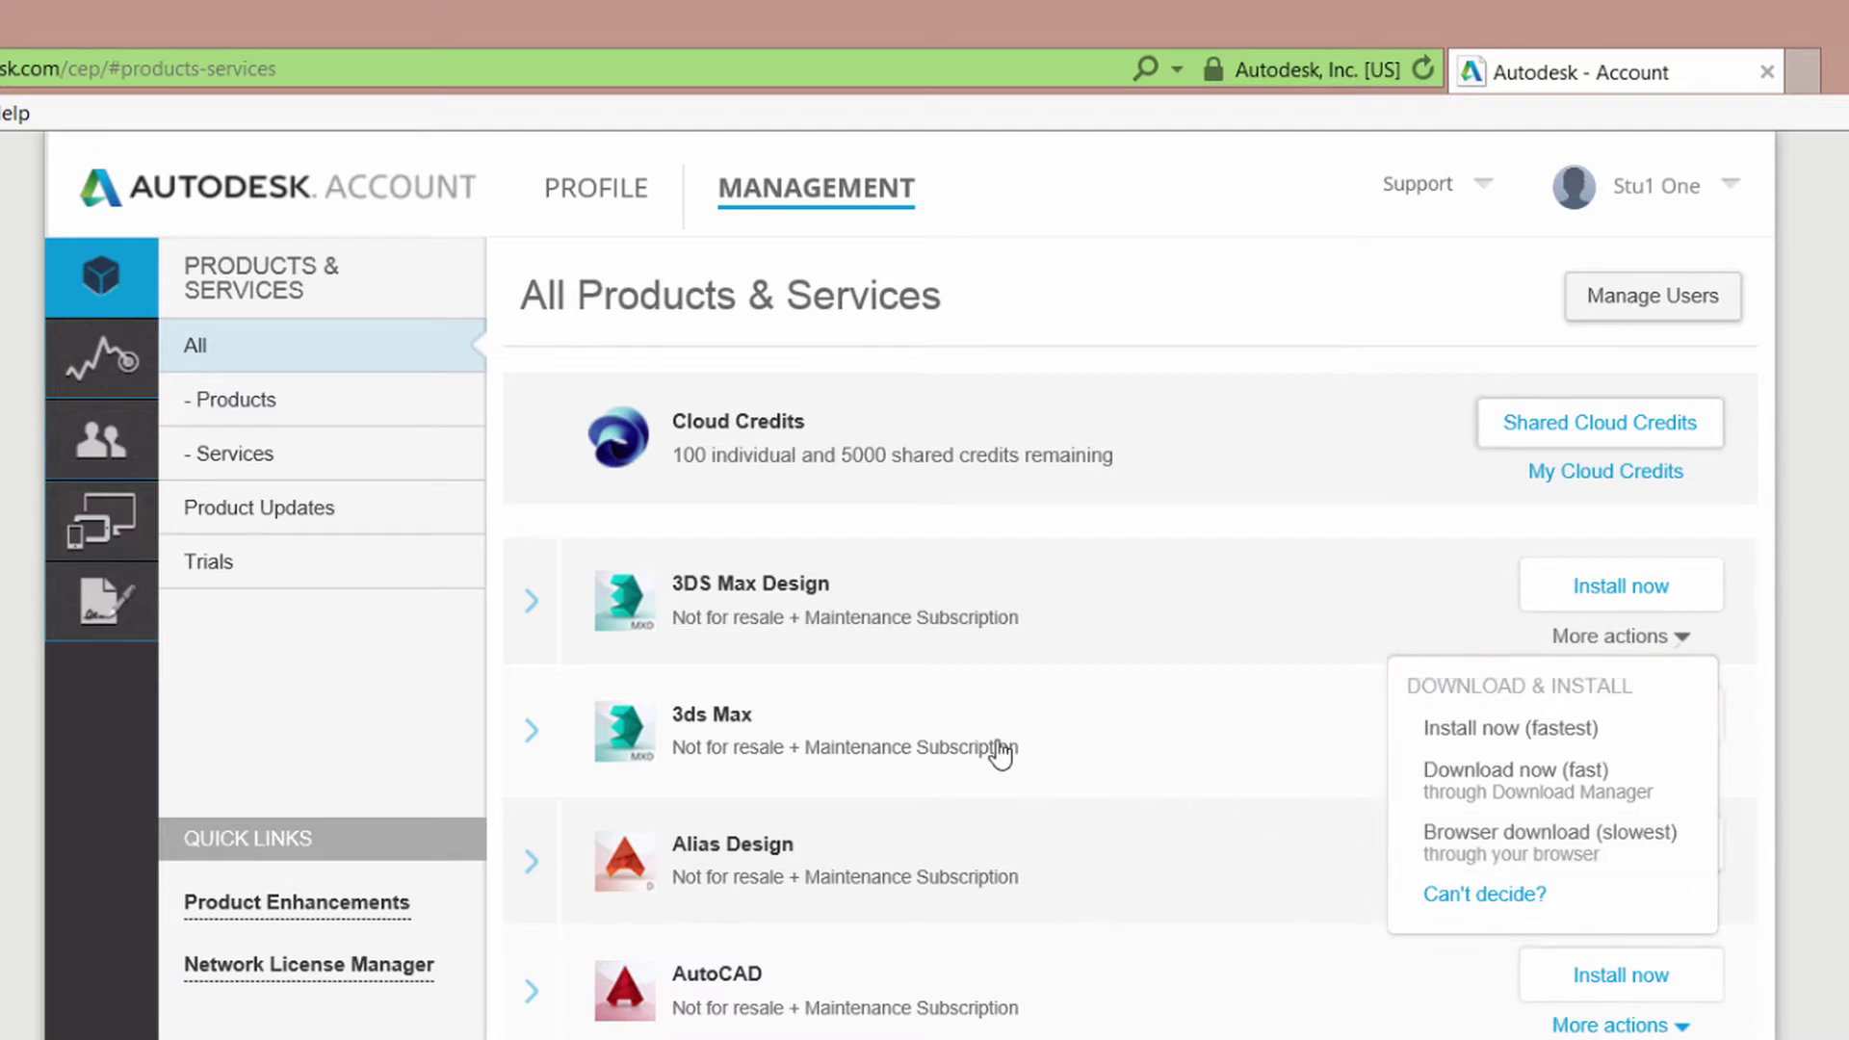
pyautogui.click(531, 604)
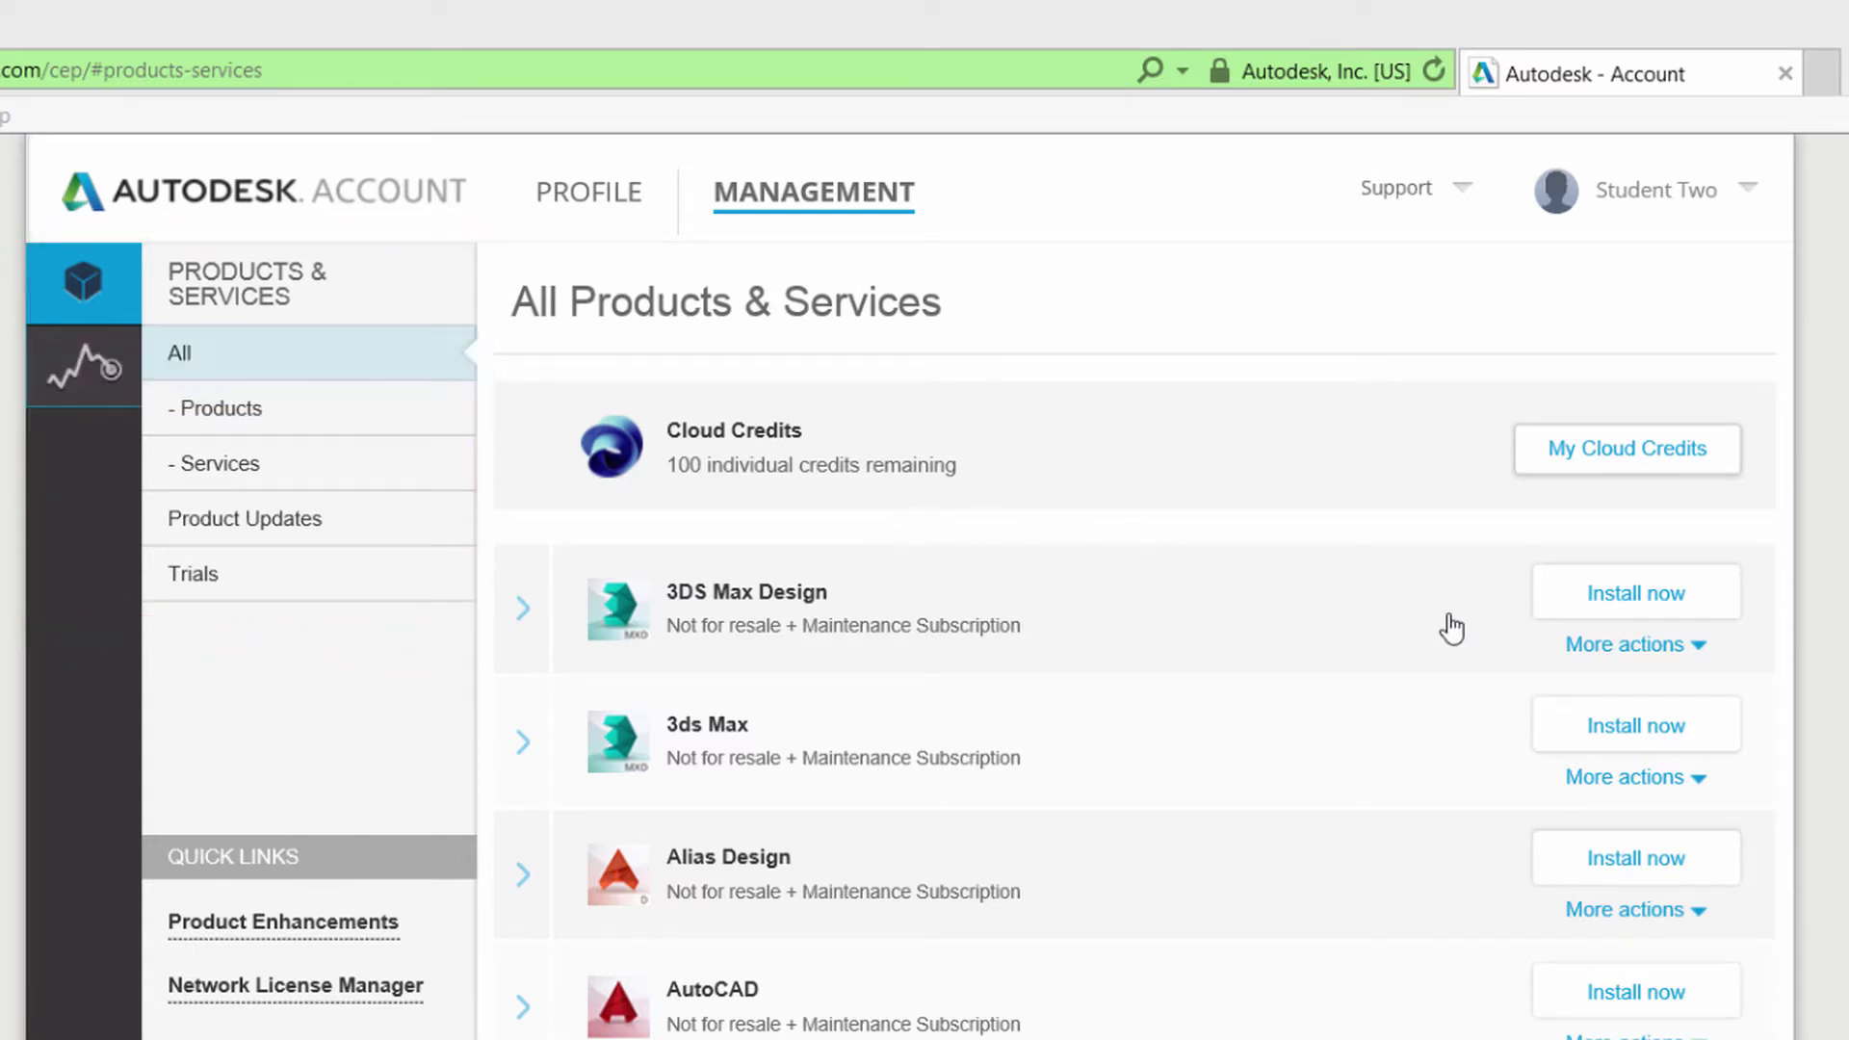
# Check 3DS Max Design's download options, then expand and collapse its subscription and serial details.
pyautogui.click(1591, 647)
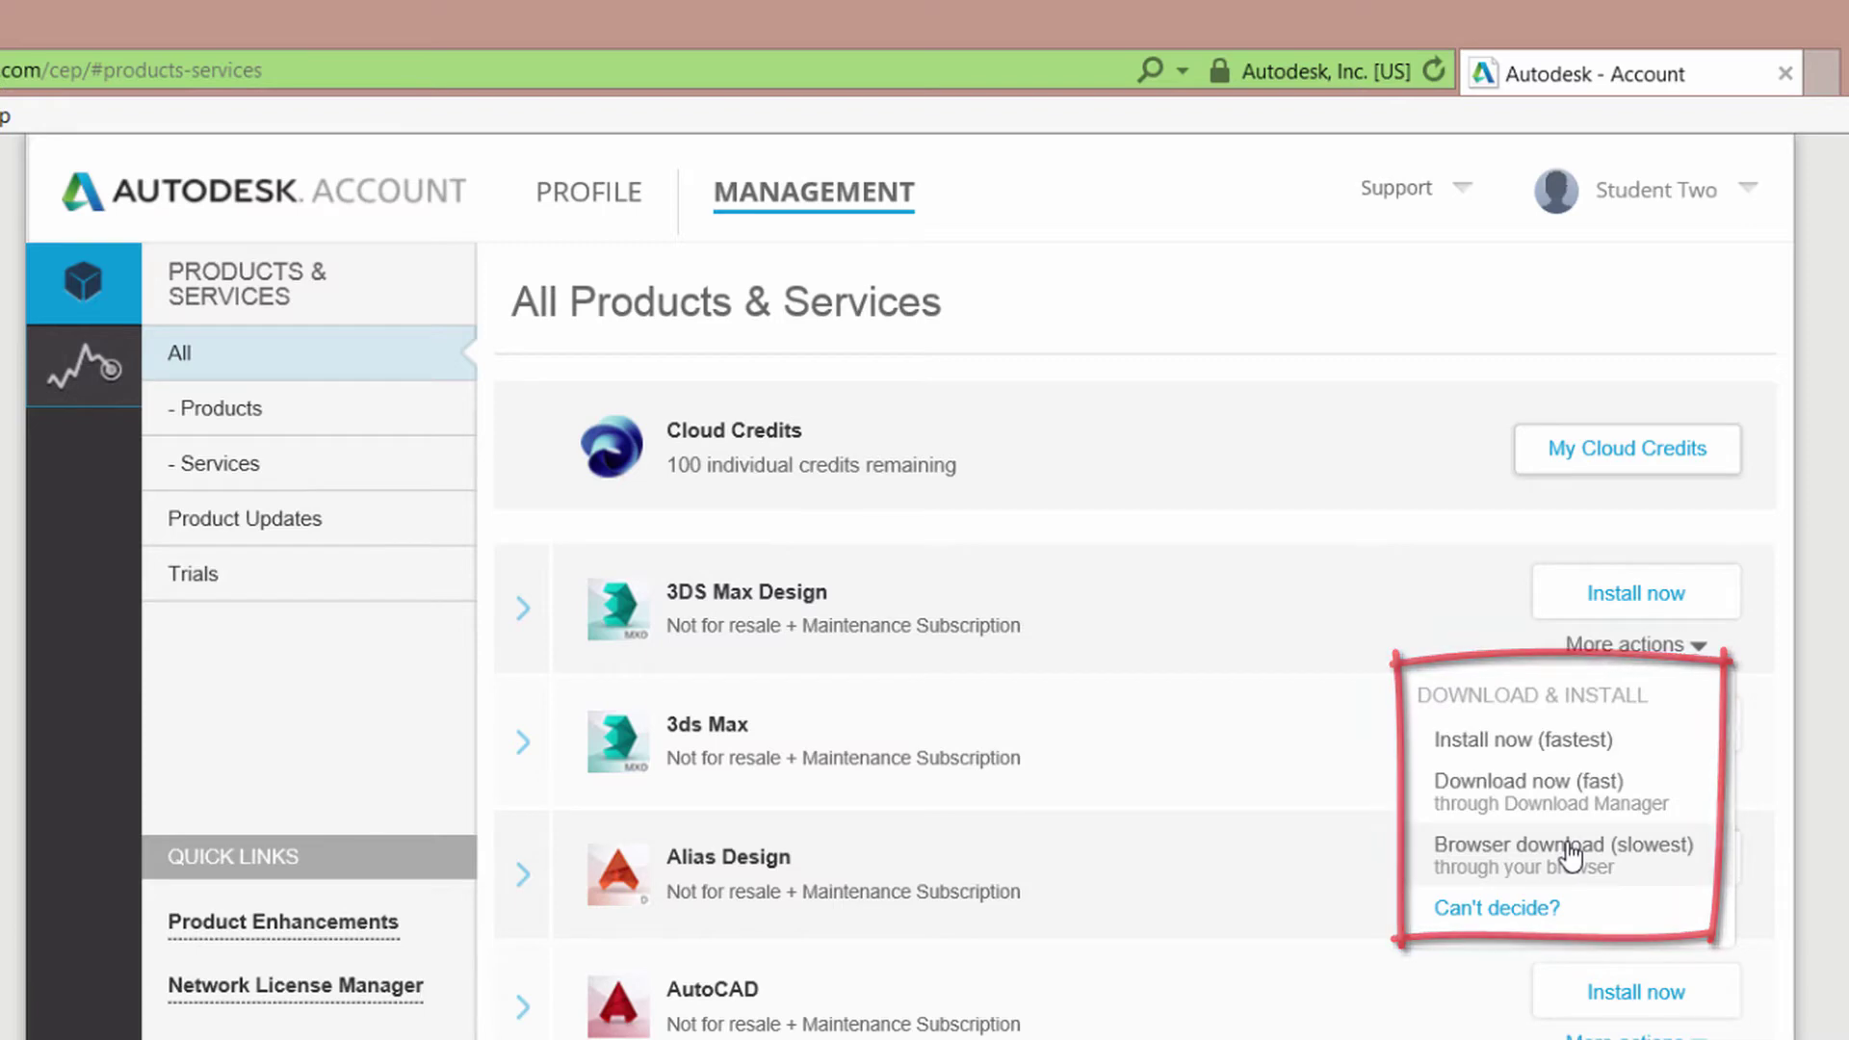
pyautogui.click(524, 610)
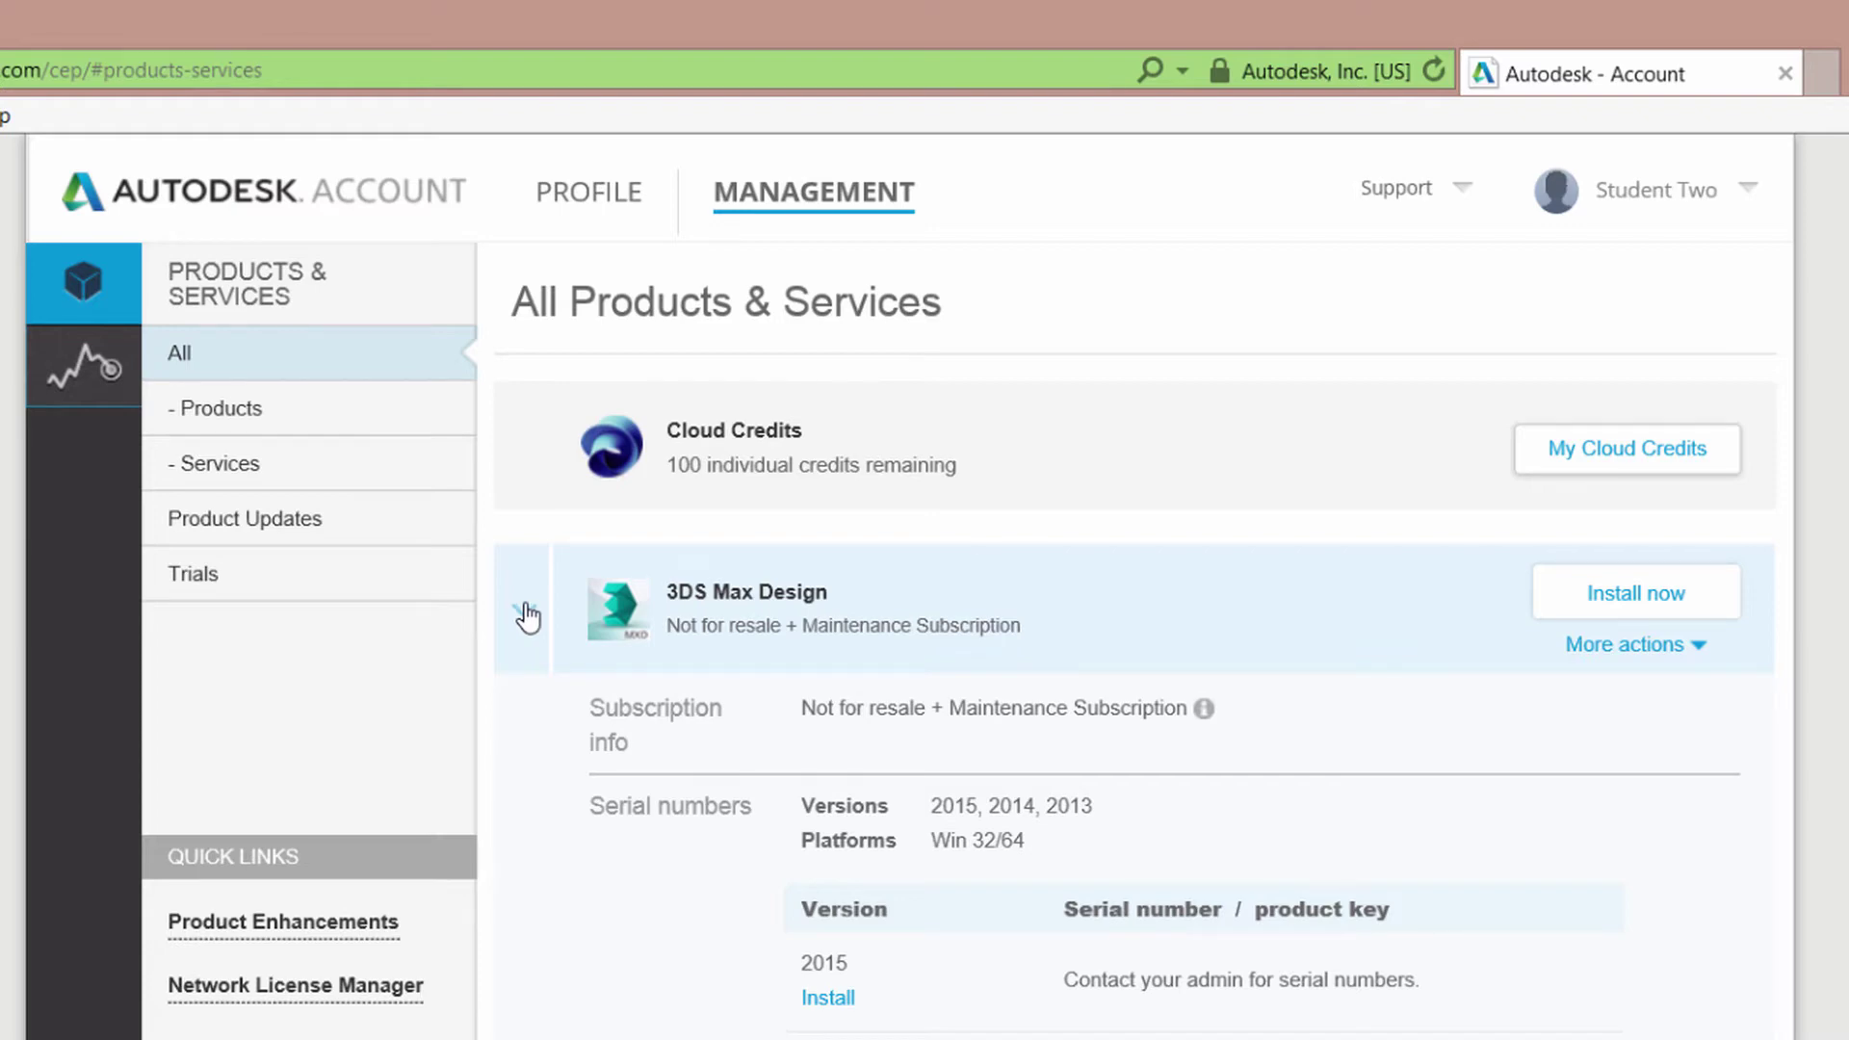
pyautogui.click(525, 611)
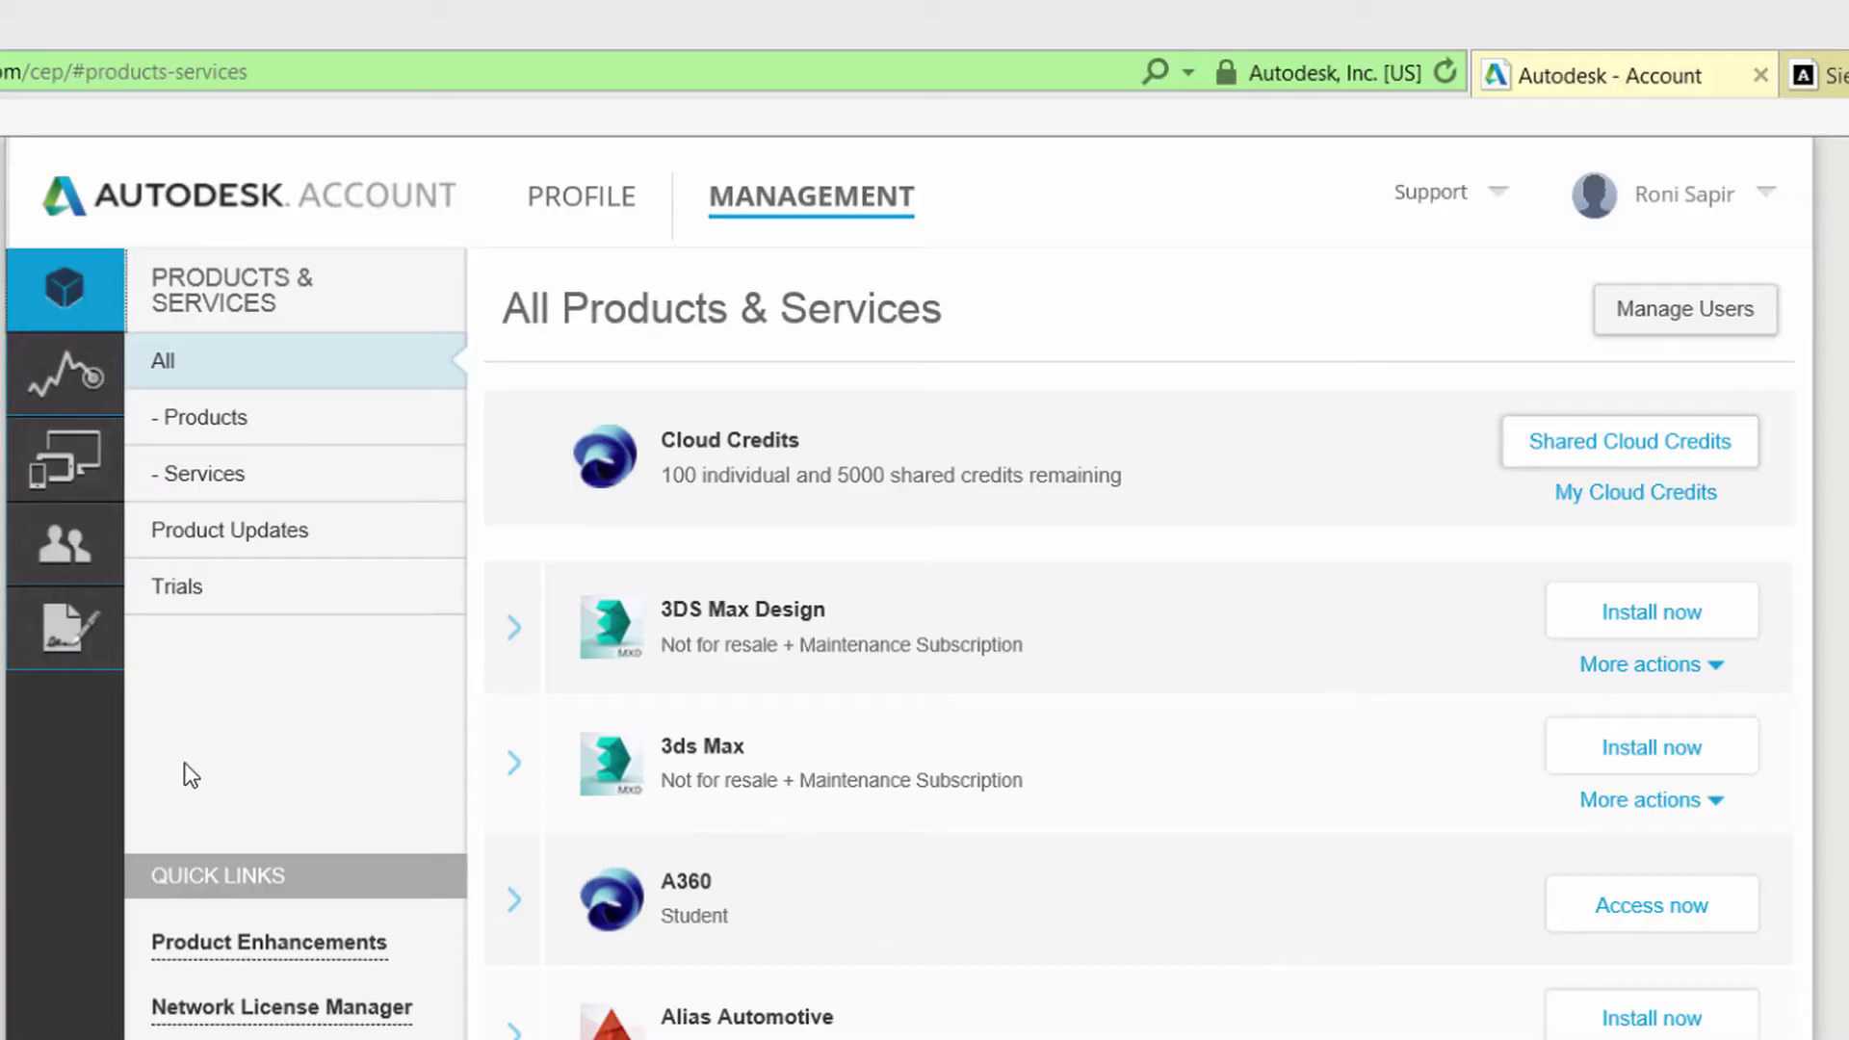
# From the Users page, open Manage Software Coordinators in a new tab.
pyautogui.click(72, 556)
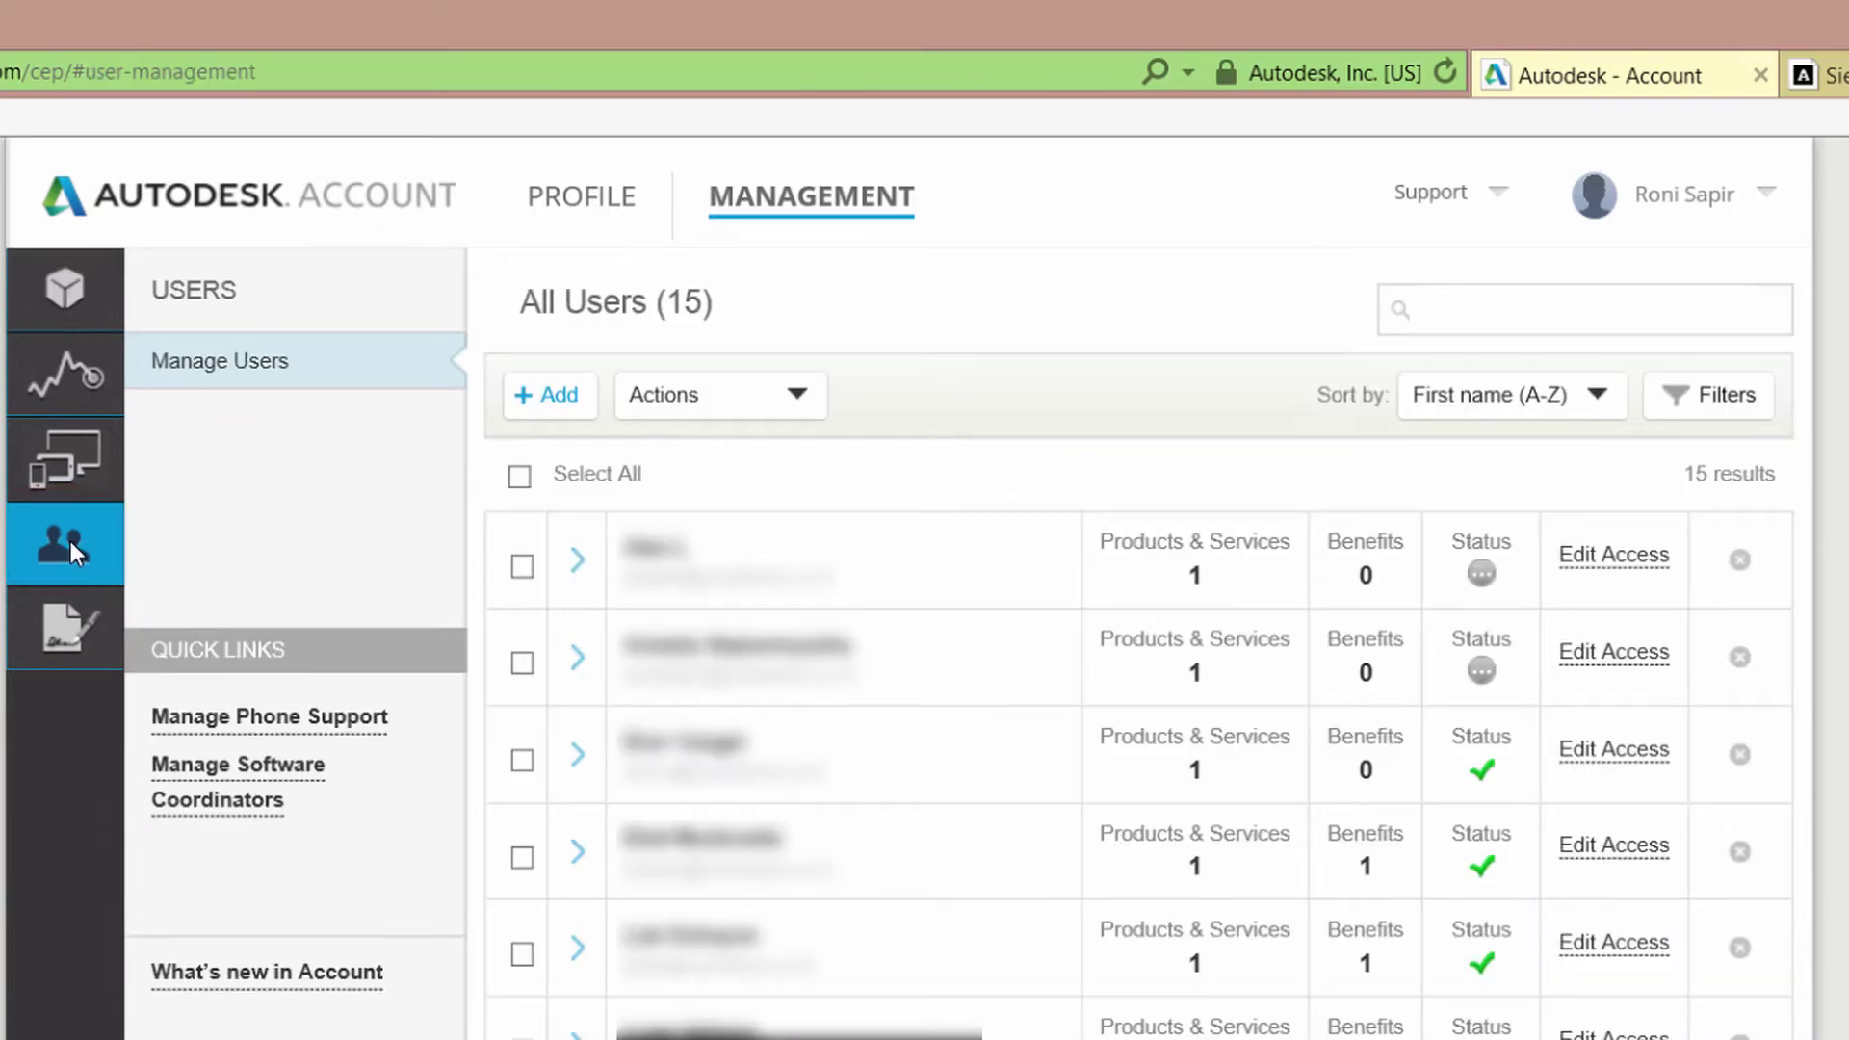
pyautogui.click(228, 805)
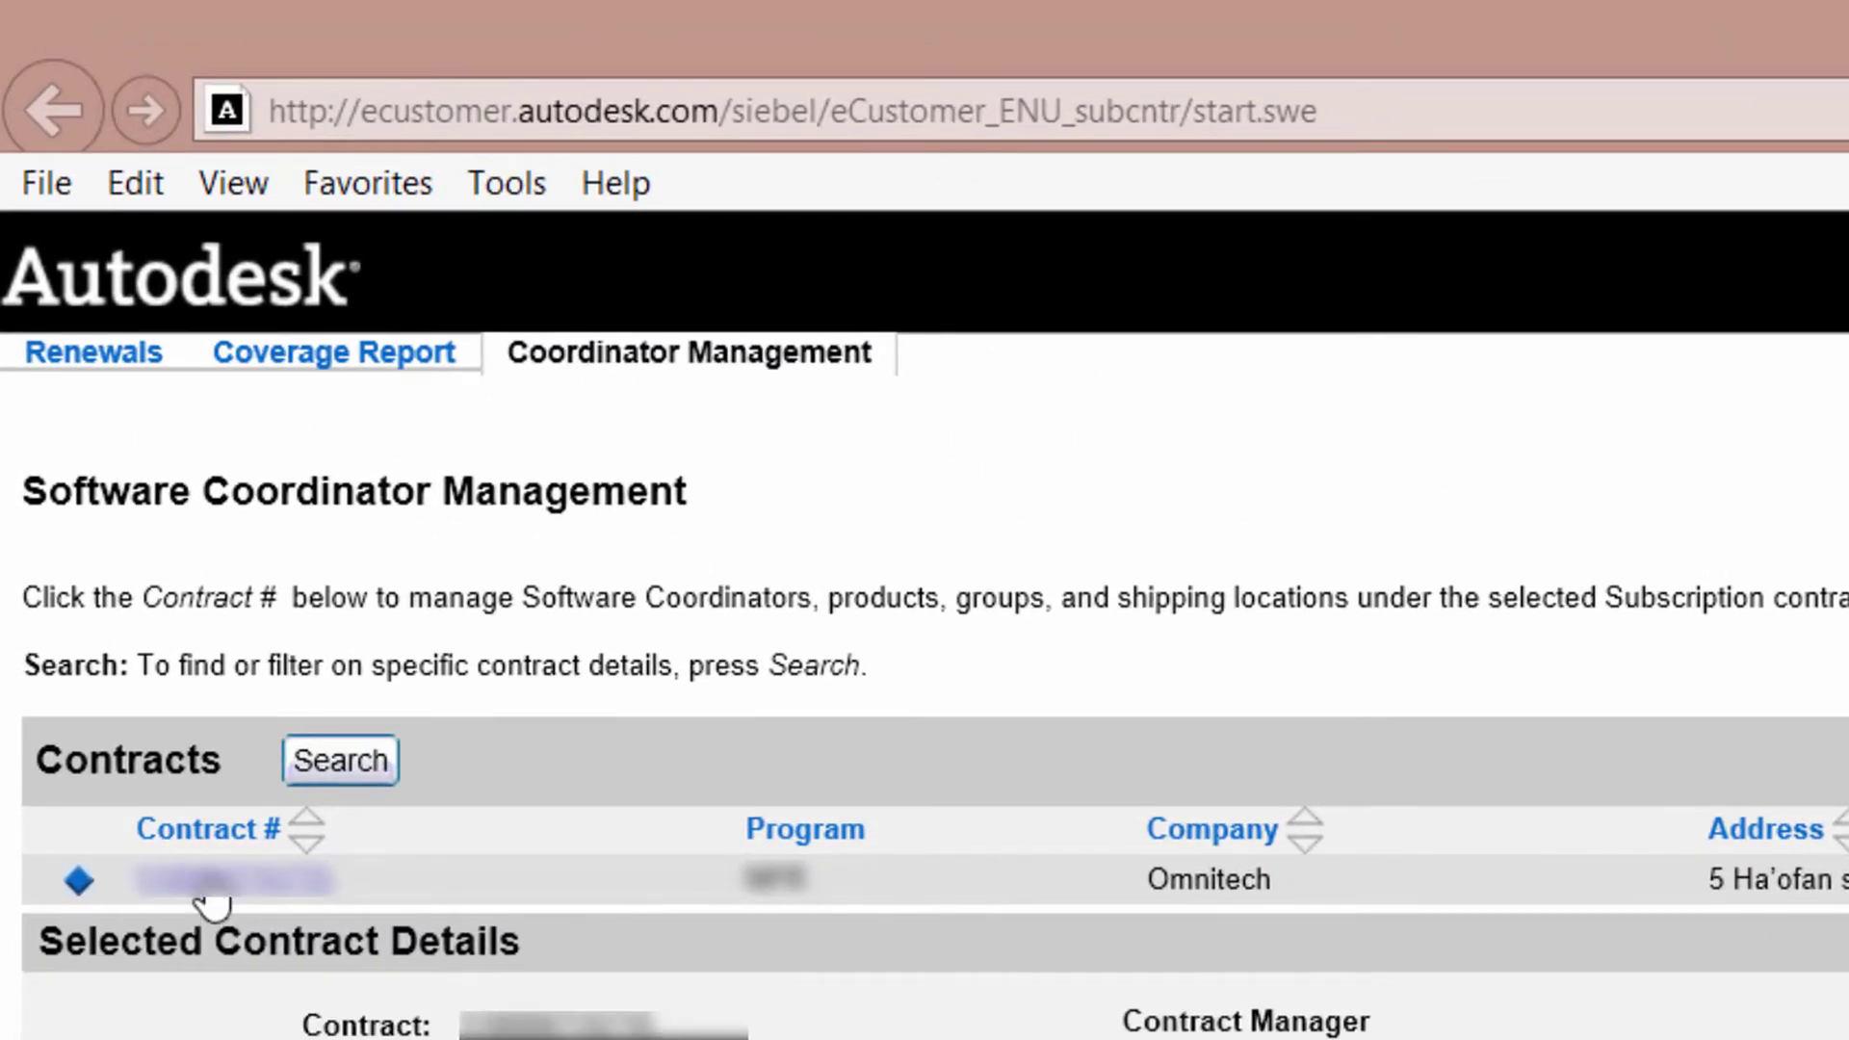
# Open the subscription contract's details and switch to its Products list.
pyautogui.click(210, 896)
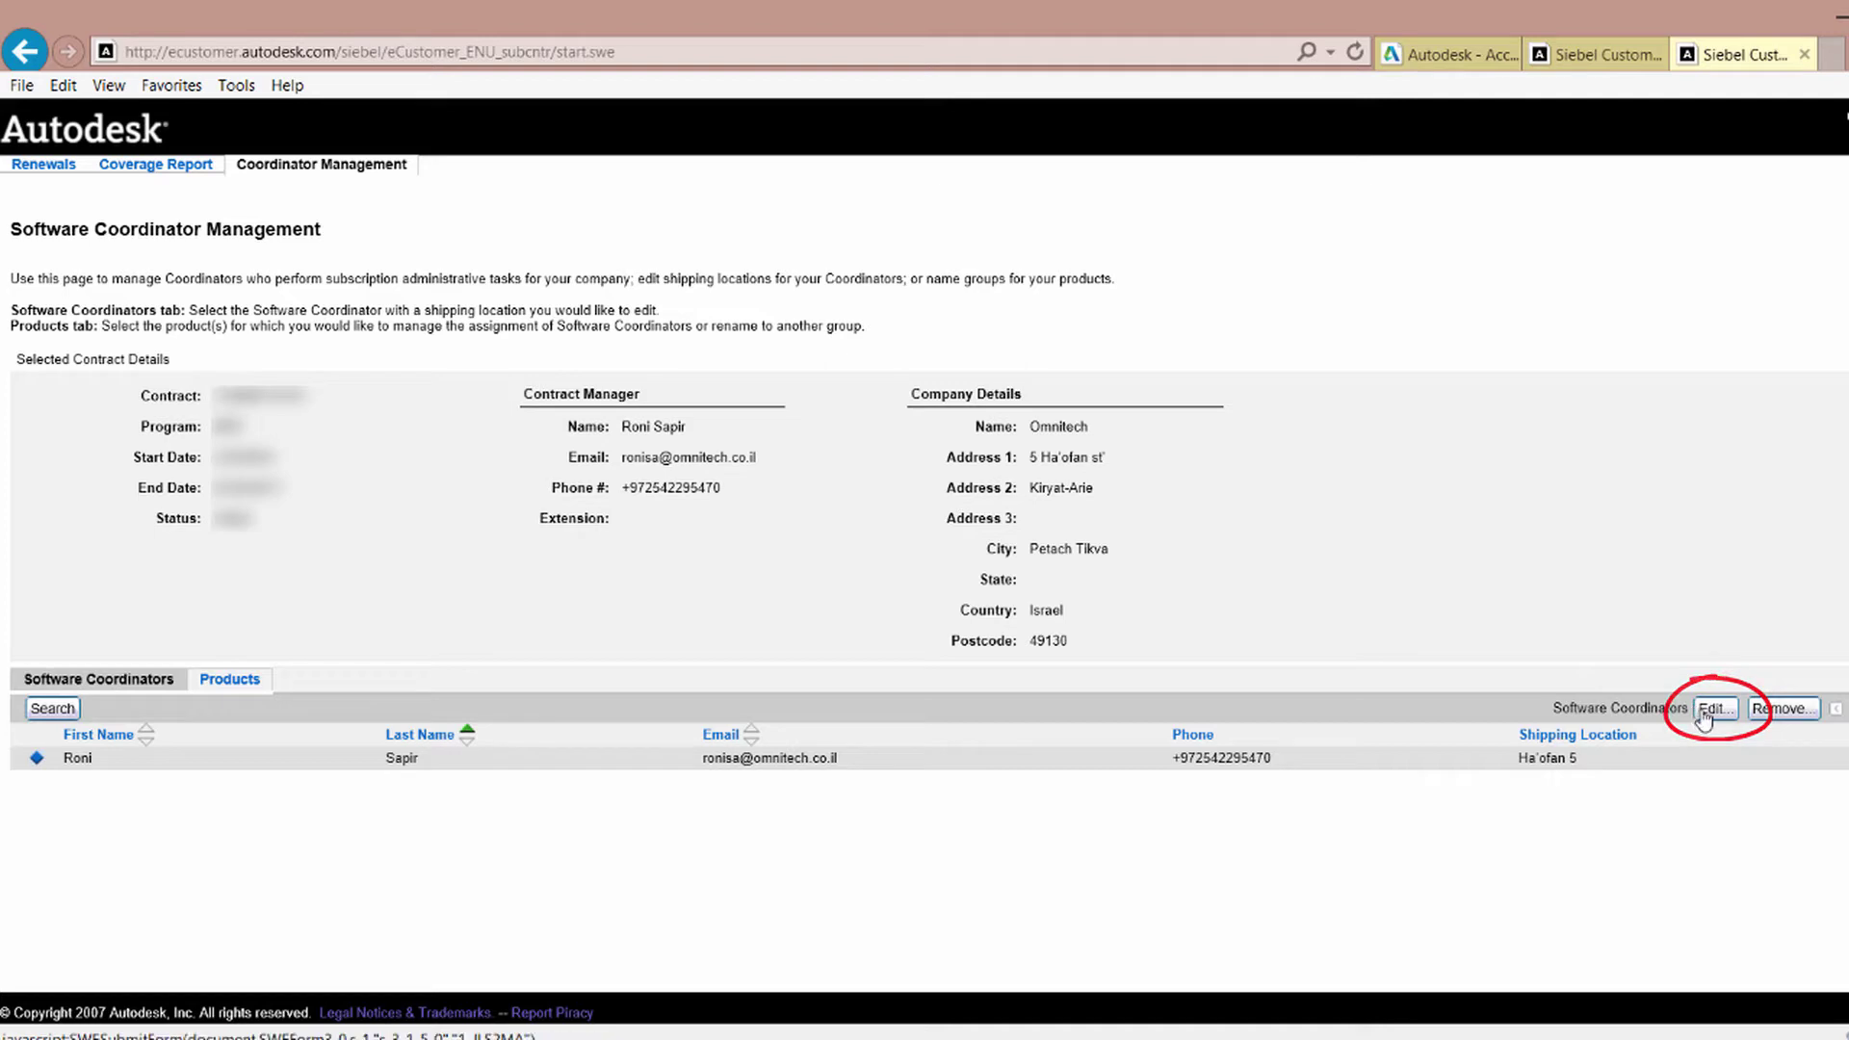
pyautogui.click(1702, 713)
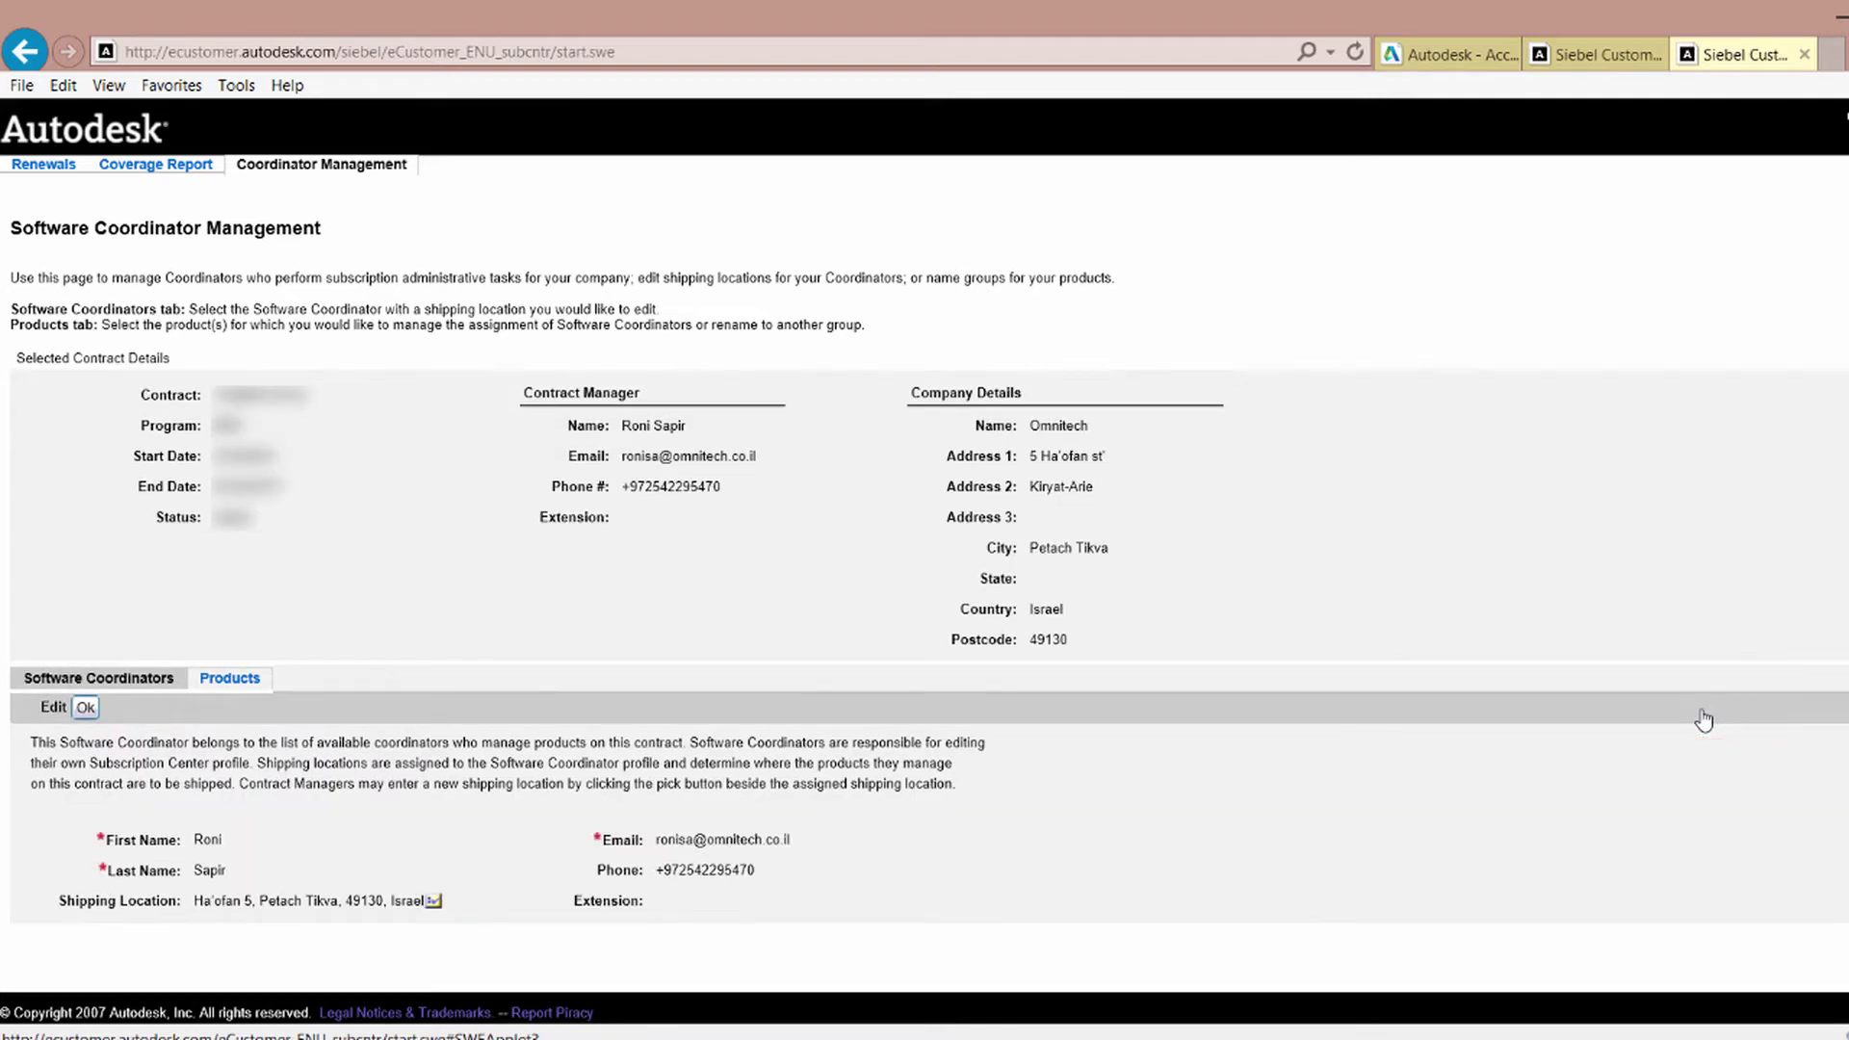
pyautogui.click(231, 680)
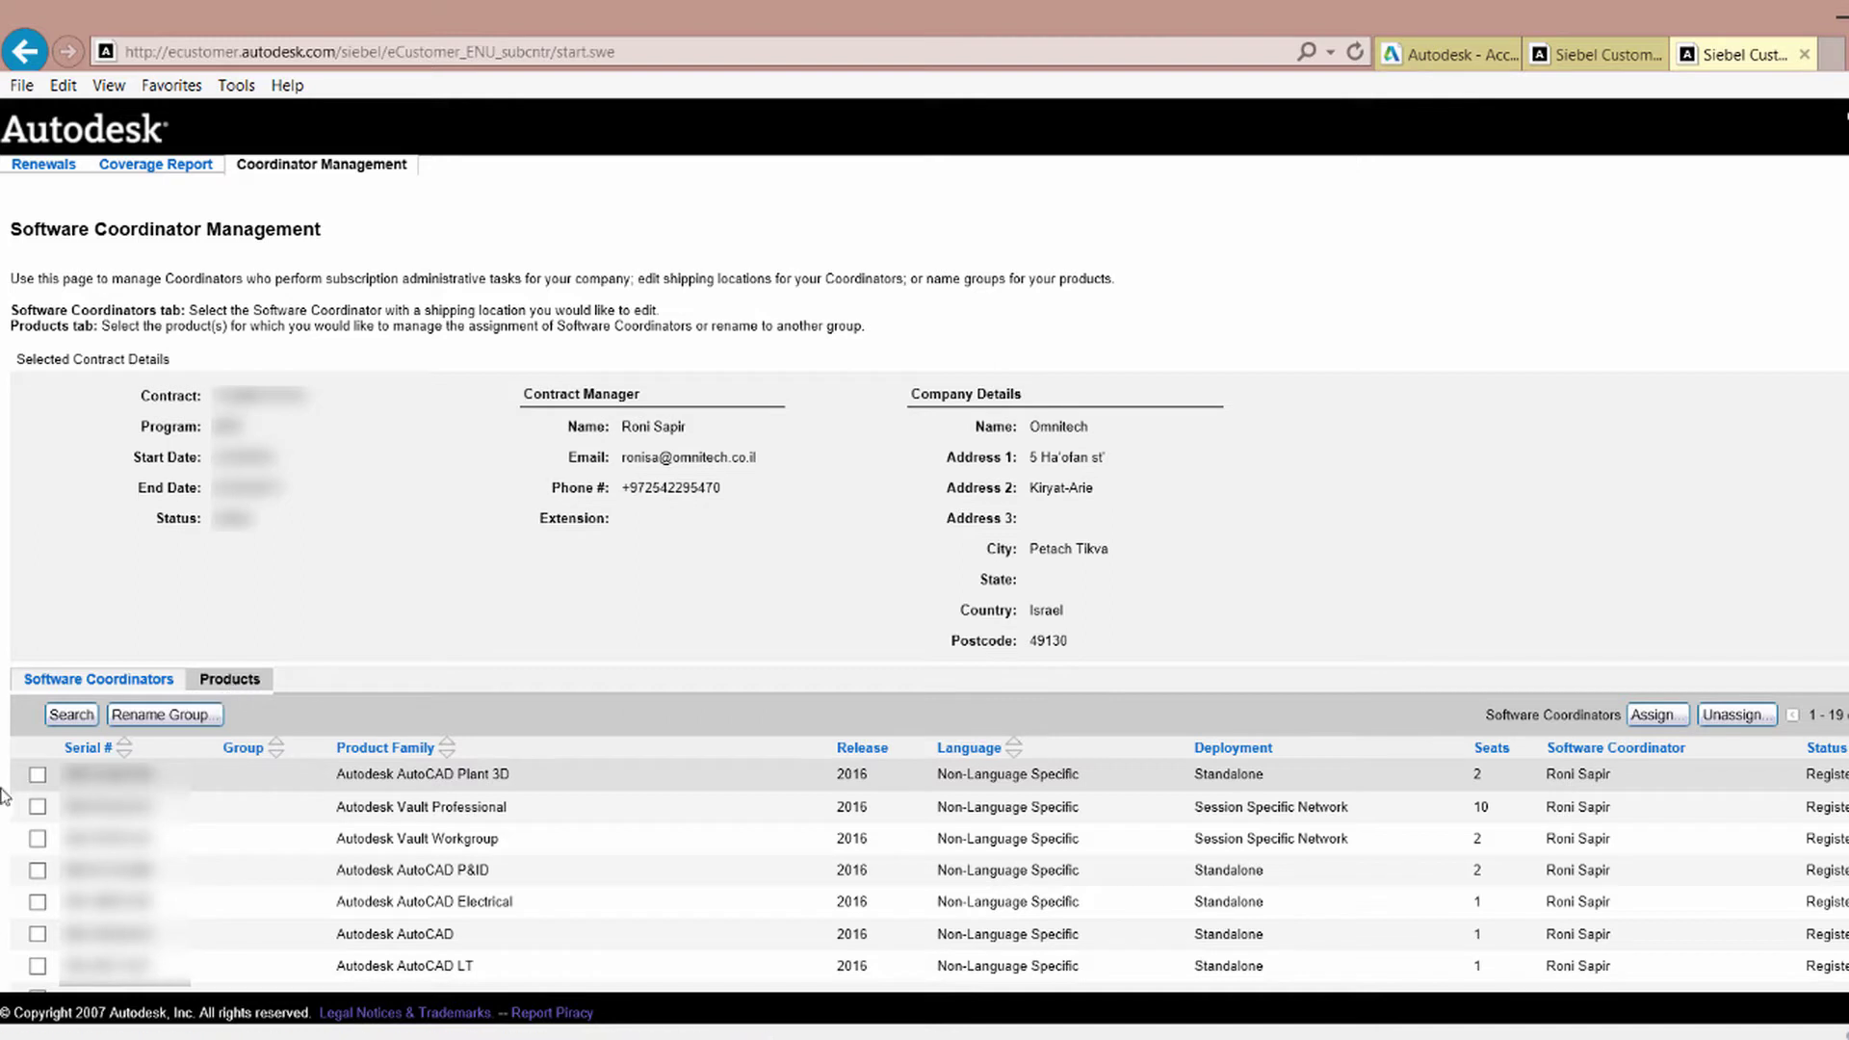
# Mark AutoCAD Plant 3D, Vault Workgroup, AutoCAD P&ID and AutoCAD Electrical, then start assigning a coordinator.
pyautogui.click(38, 776)
pyautogui.click(37, 839)
pyautogui.click(37, 870)
pyautogui.click(37, 904)
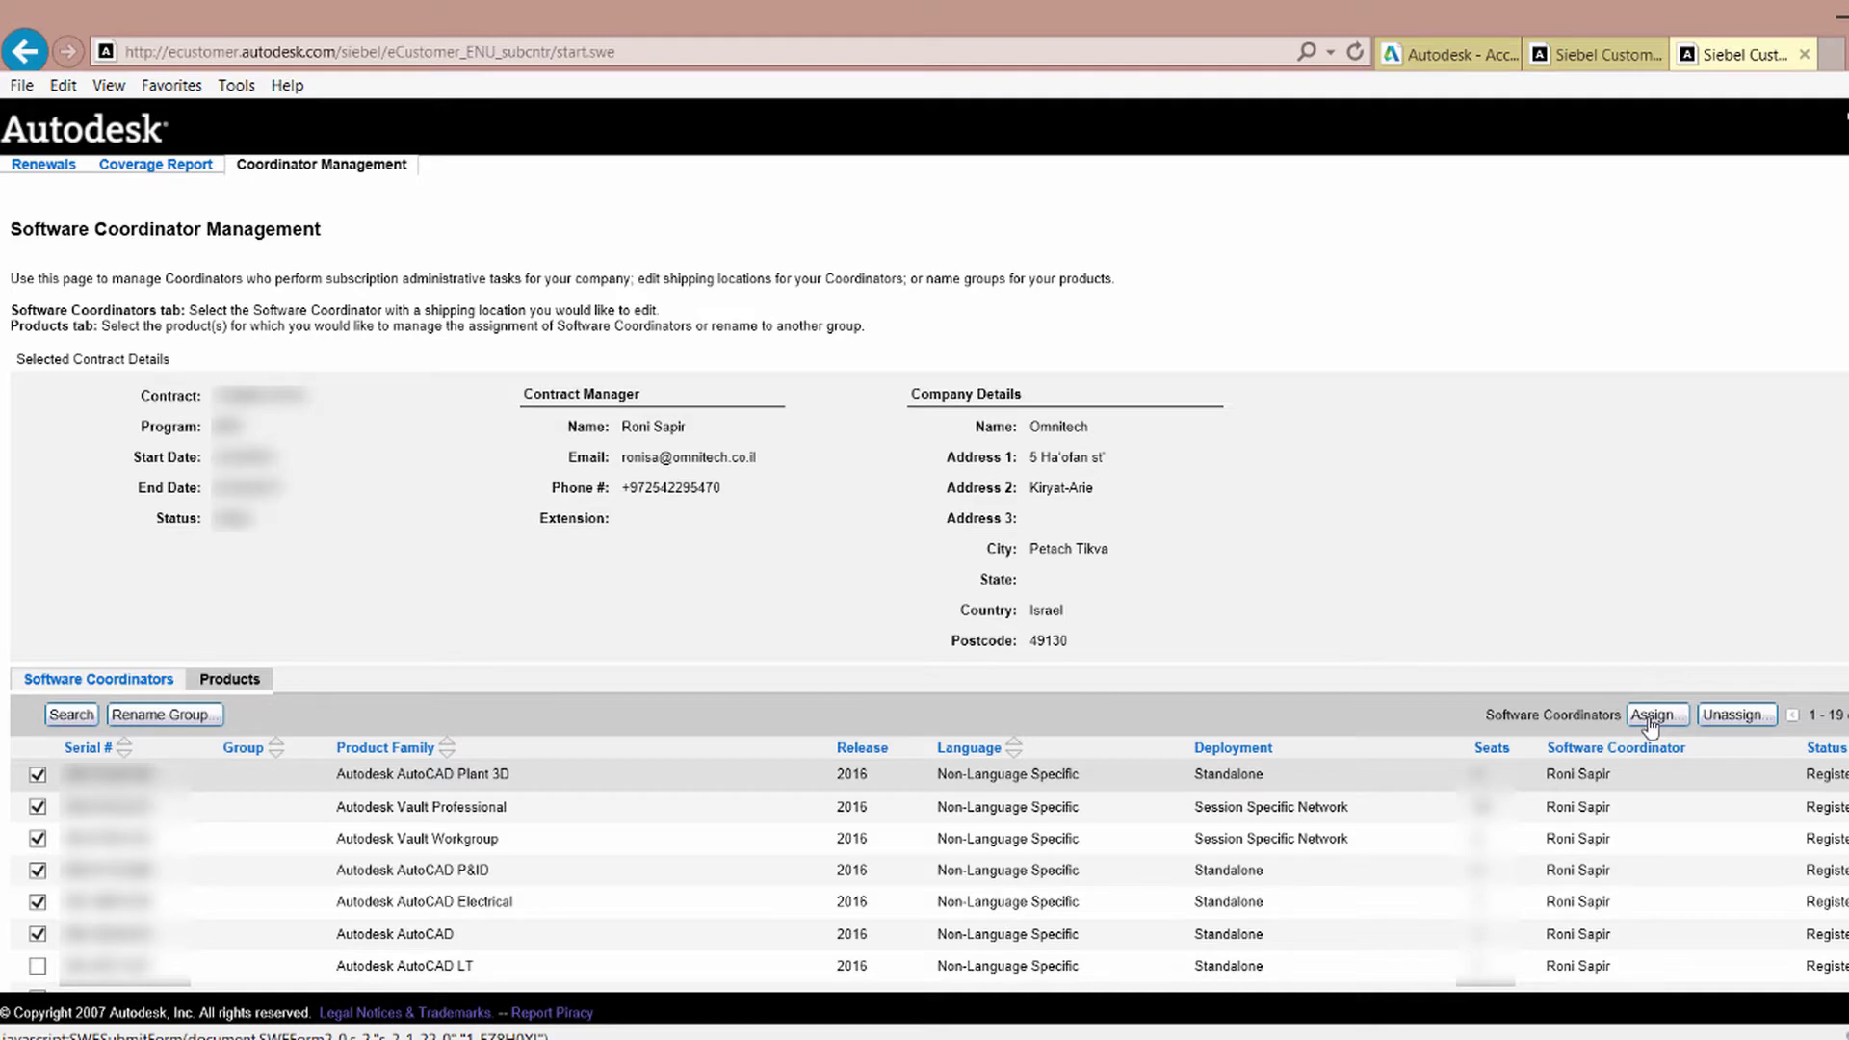
pyautogui.click(1651, 716)
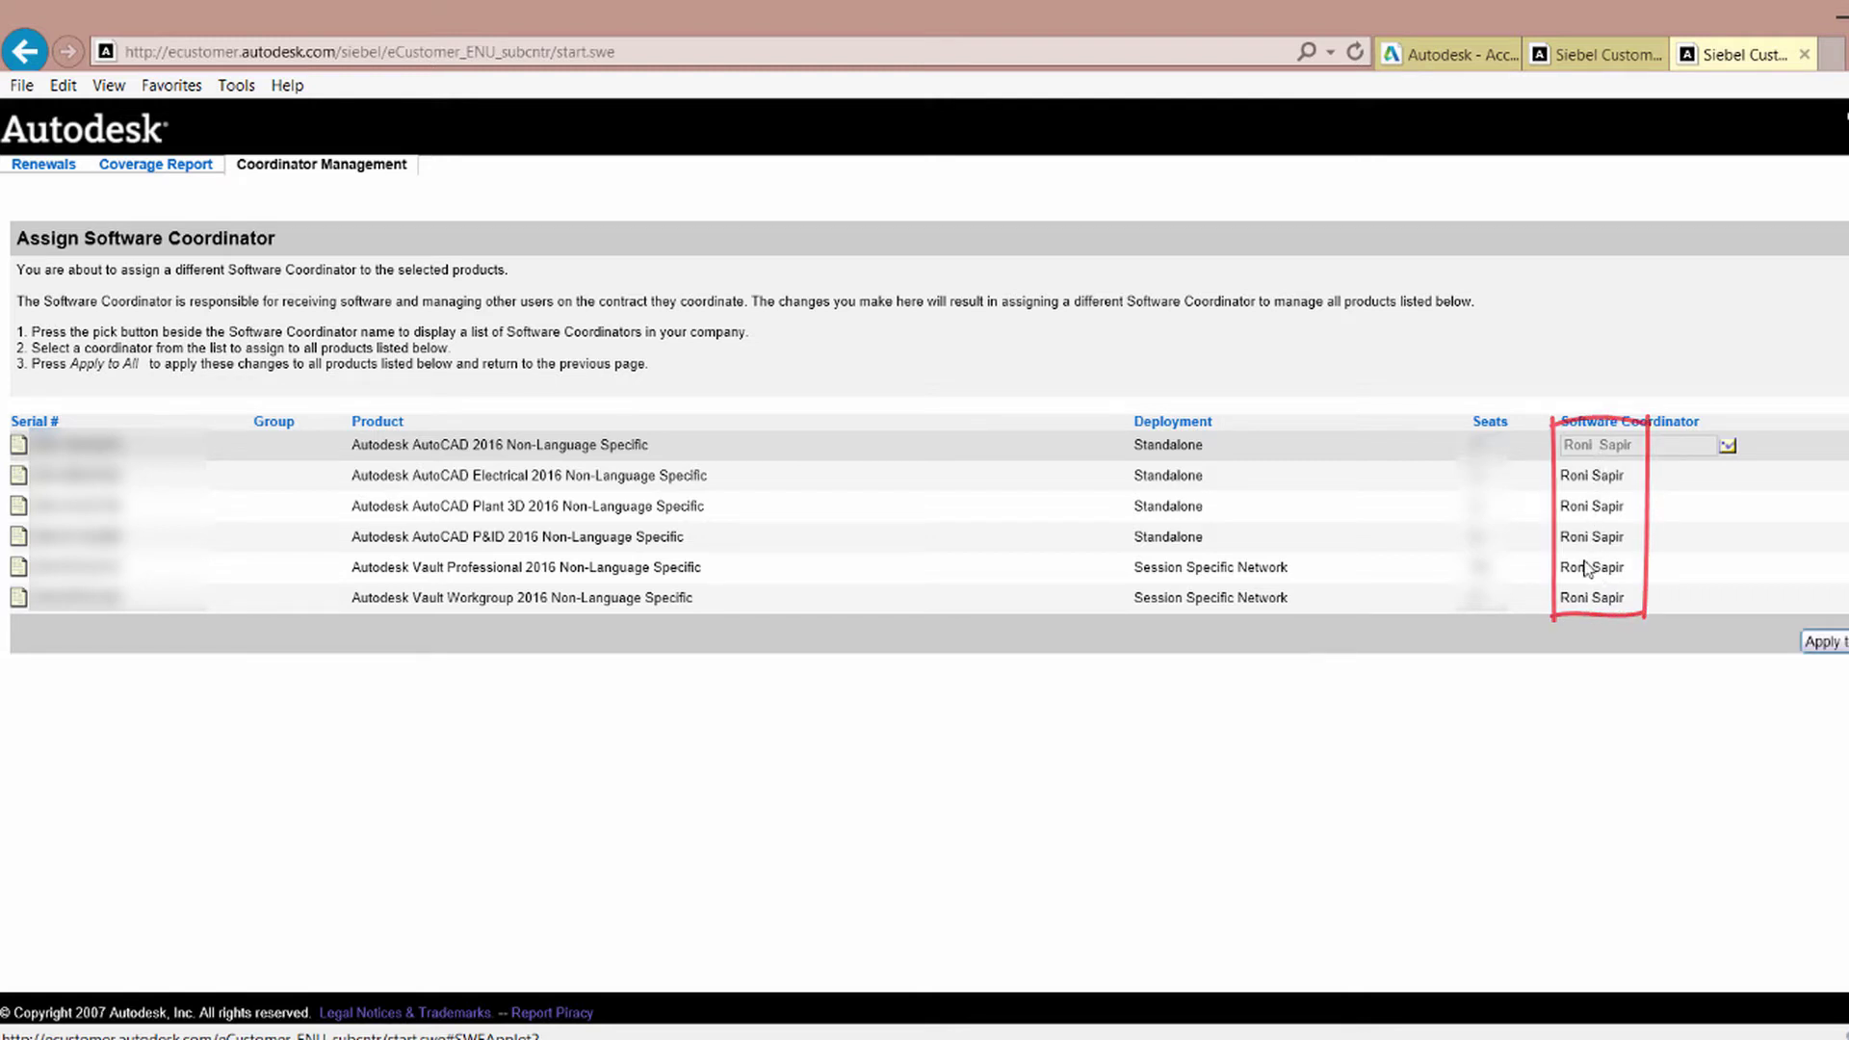
# Add a new software coordinator with their first name, last name and e-mail address.
pyautogui.click(1728, 448)
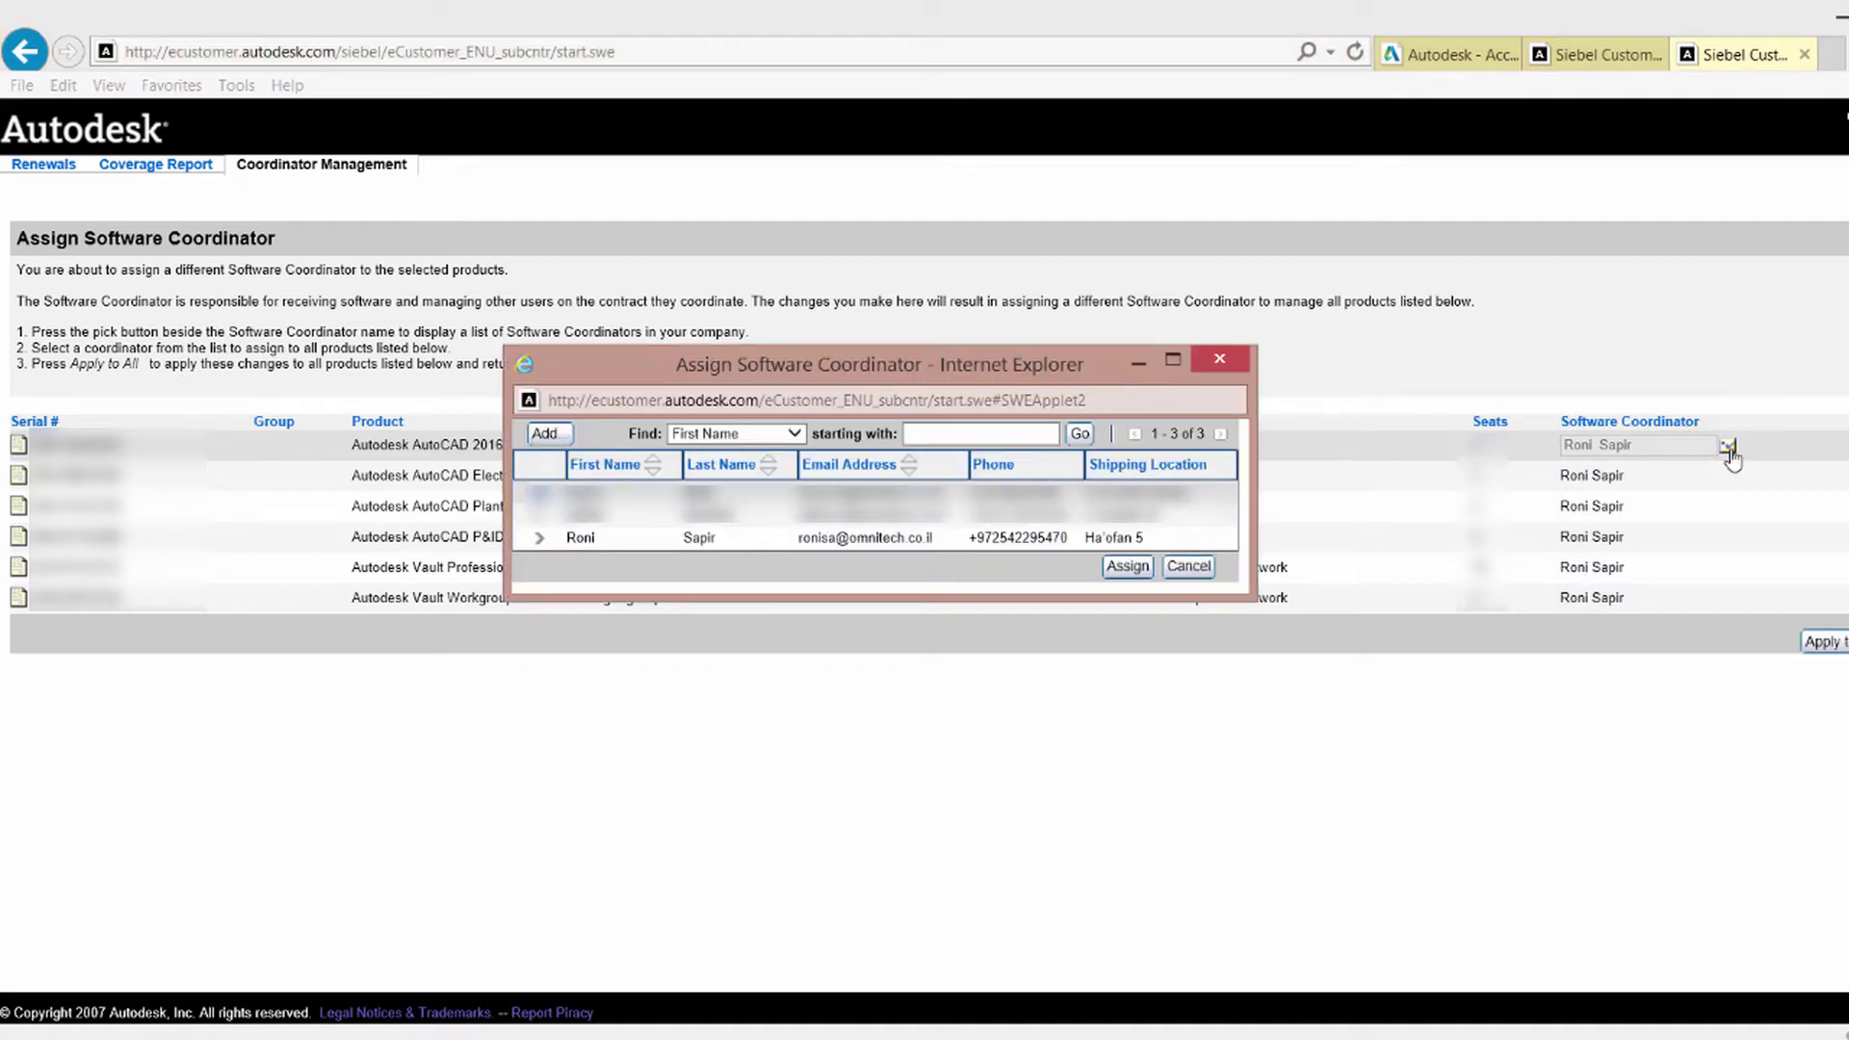
pyautogui.click(544, 435)
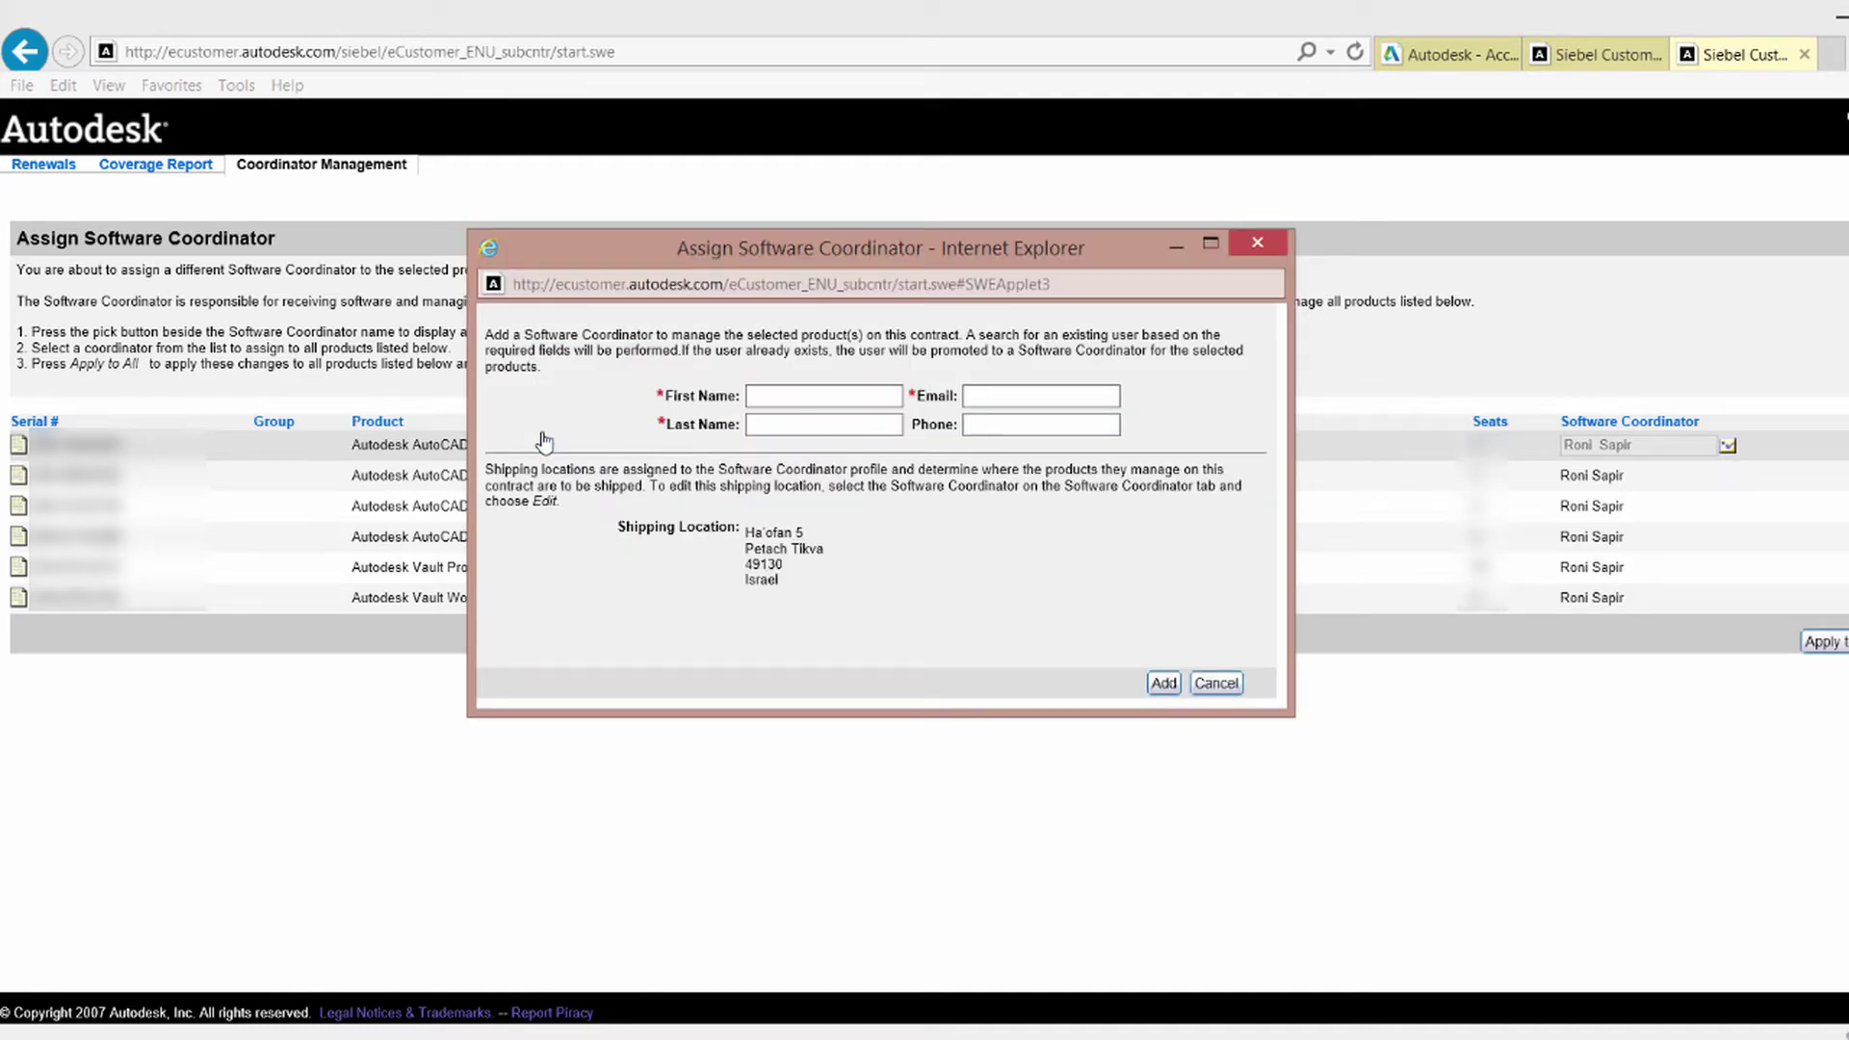
pyautogui.click(788, 398)
pyautogui.write('Sl')
pyautogui.write('u')
pyautogui.click(785, 422)
pyautogui.write('One')
pyautogui.click(1005, 395)
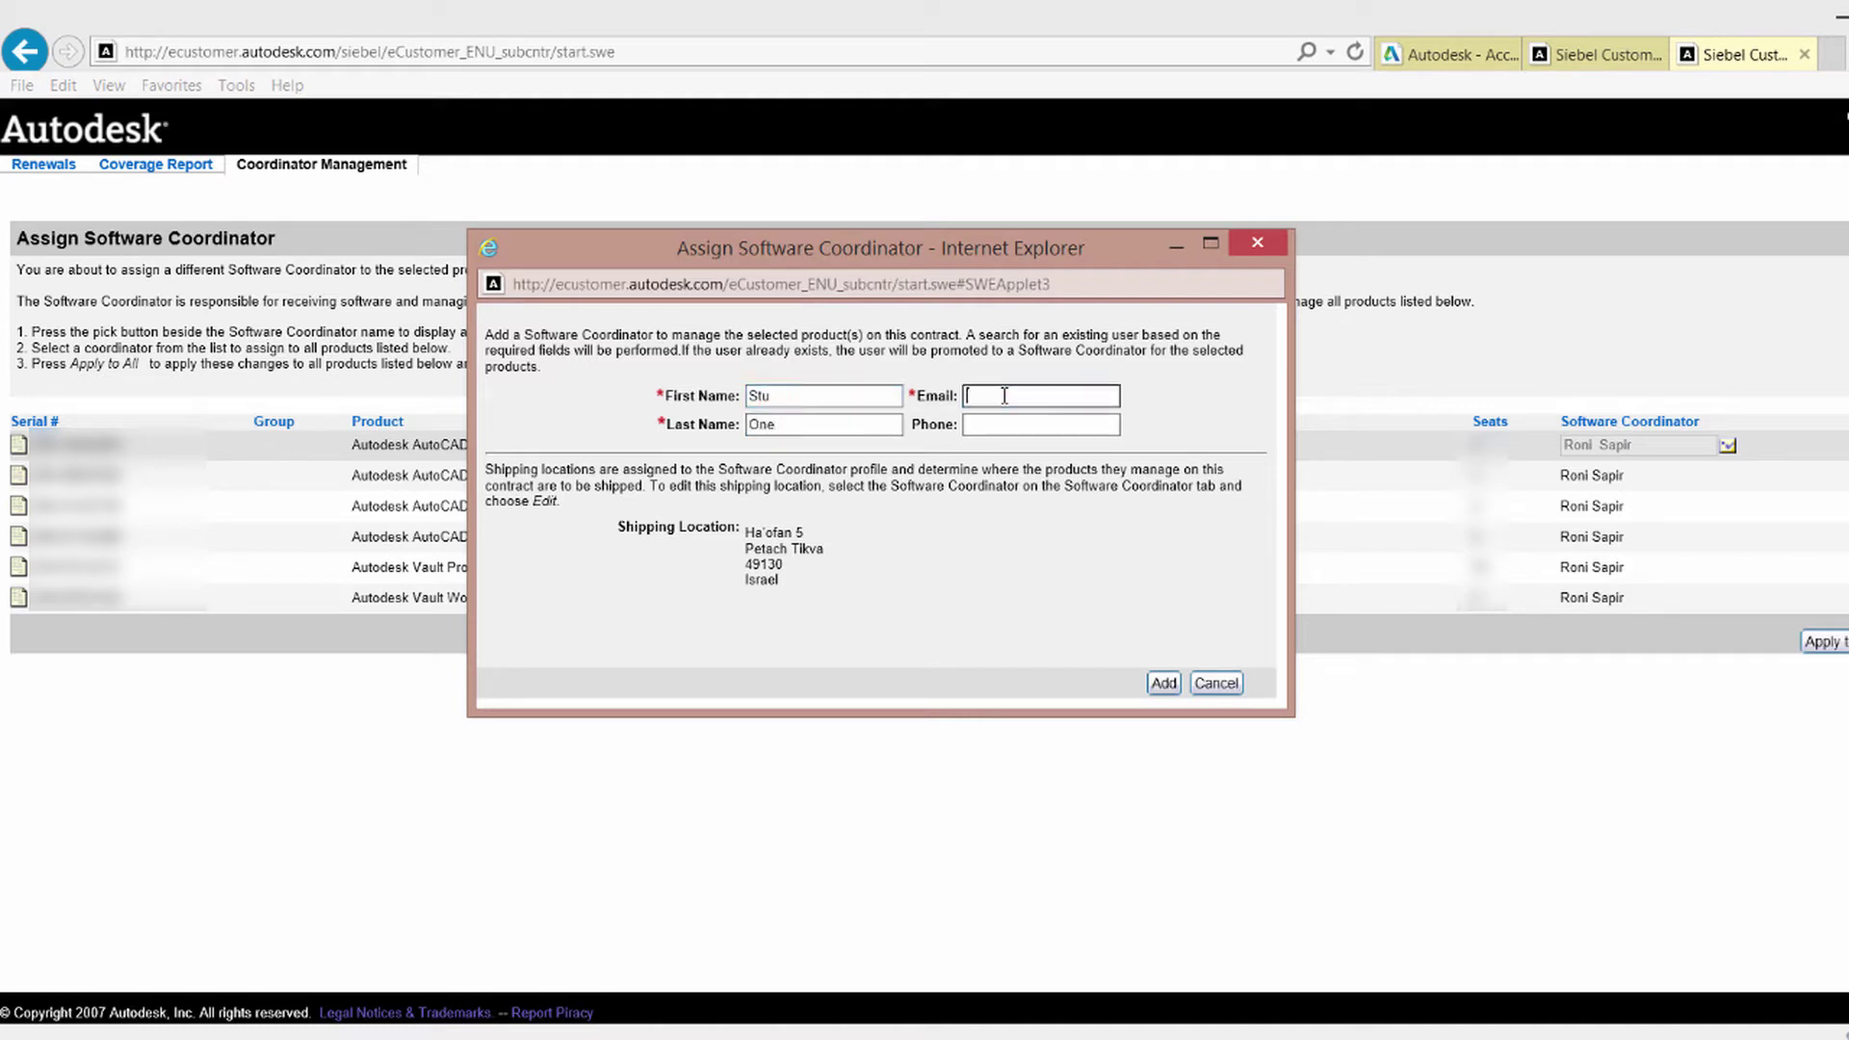
pyautogui.click(1163, 684)
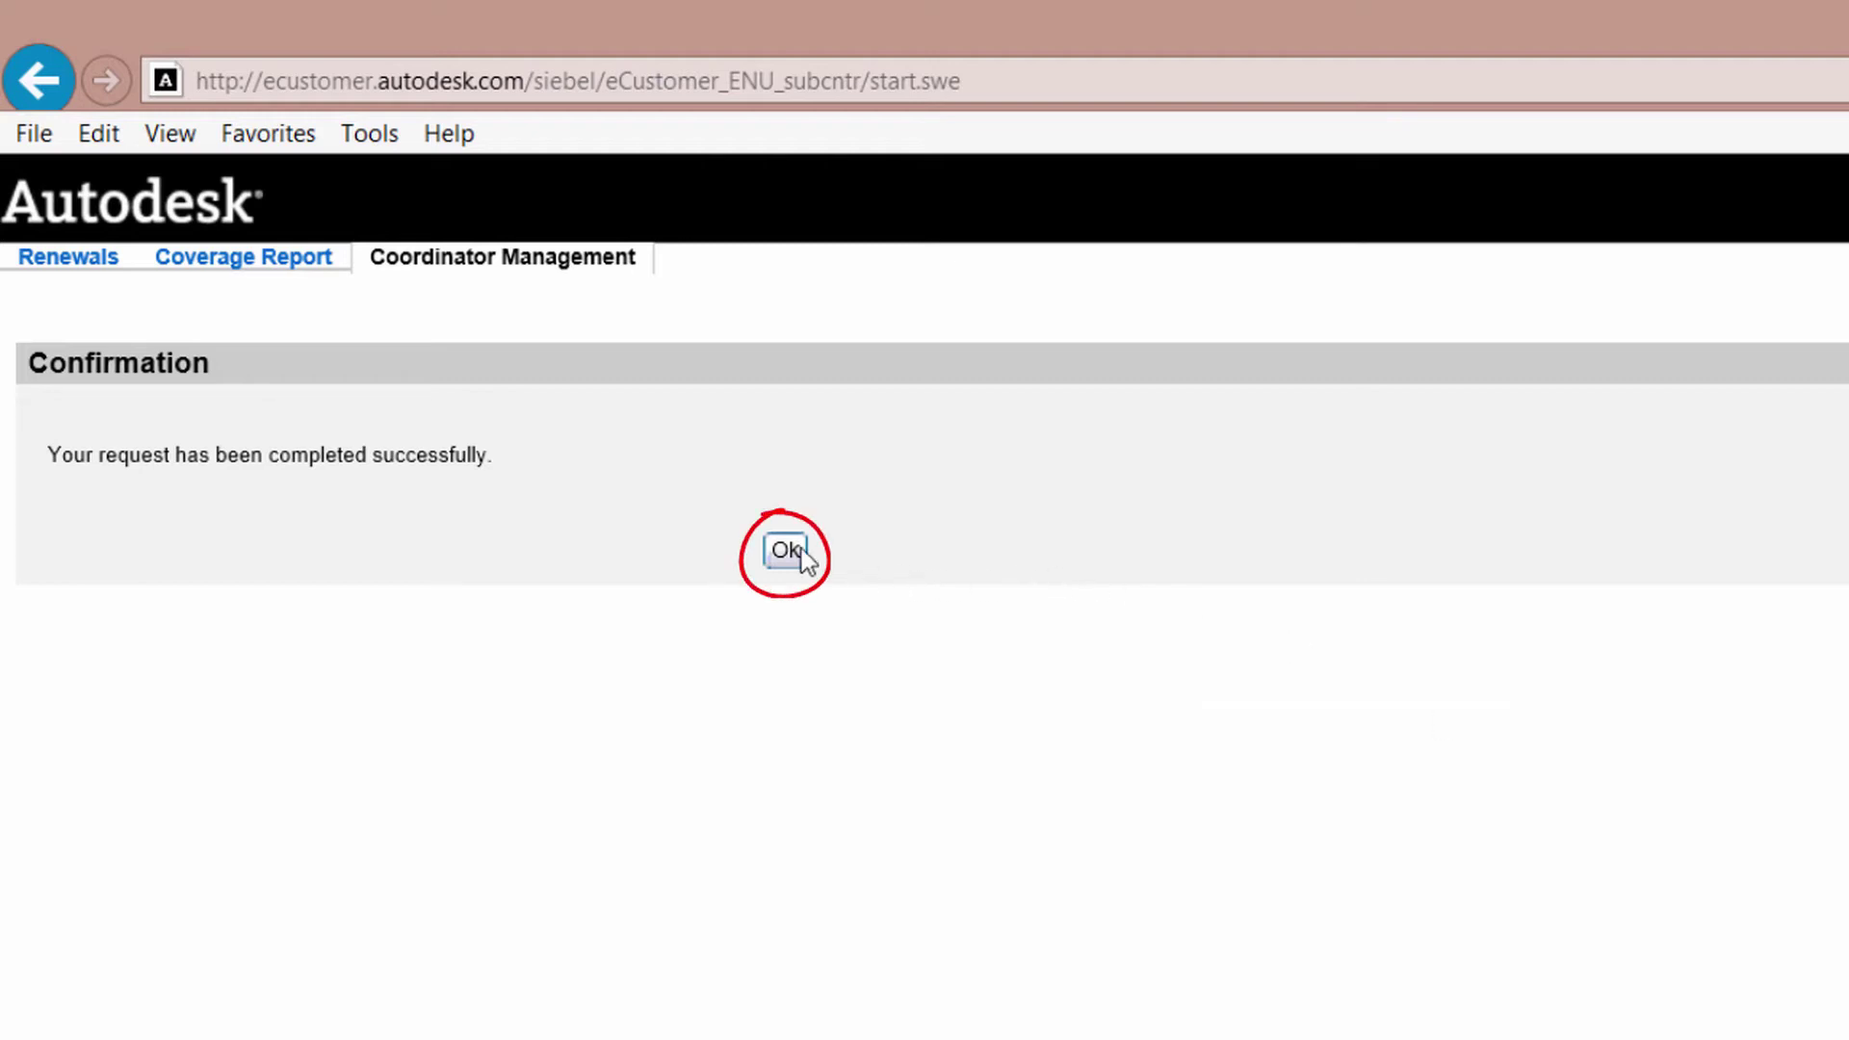
# Remove the newly added coordinator from all products and confirm the removal.
pyautogui.click(786, 551)
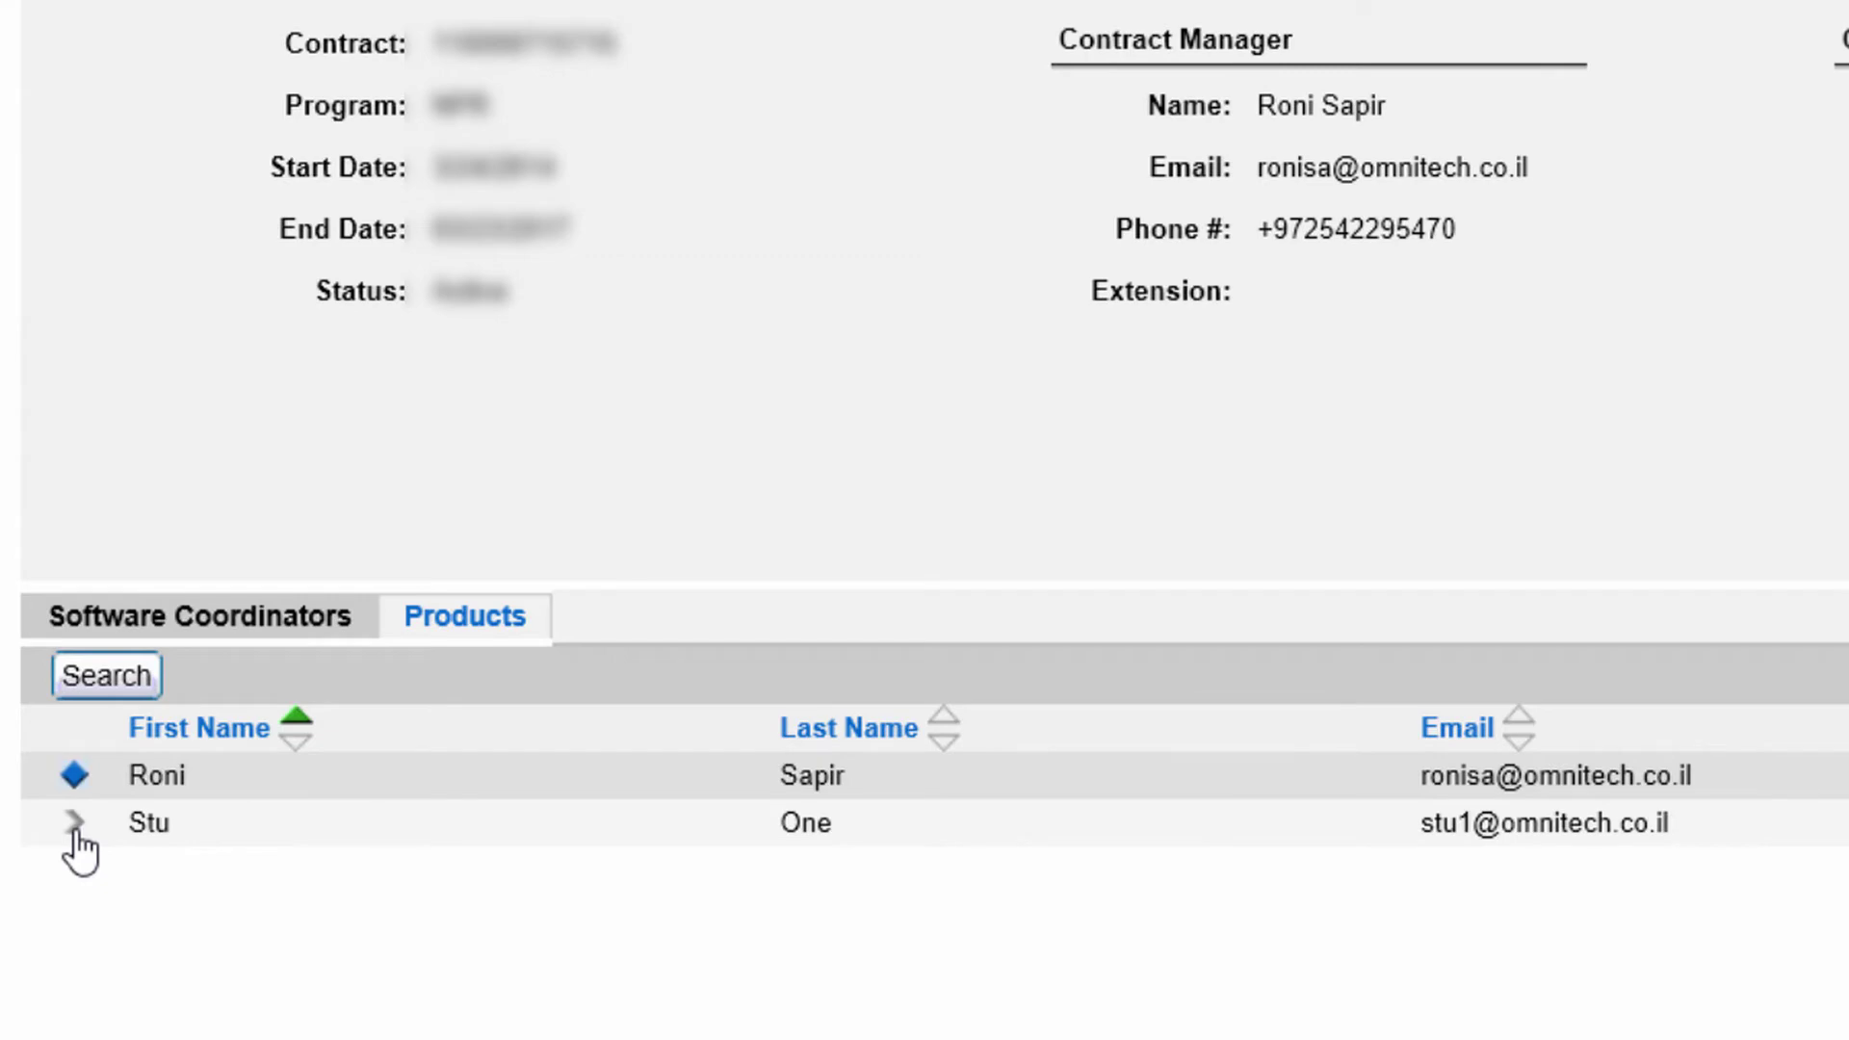
pyautogui.click(75, 829)
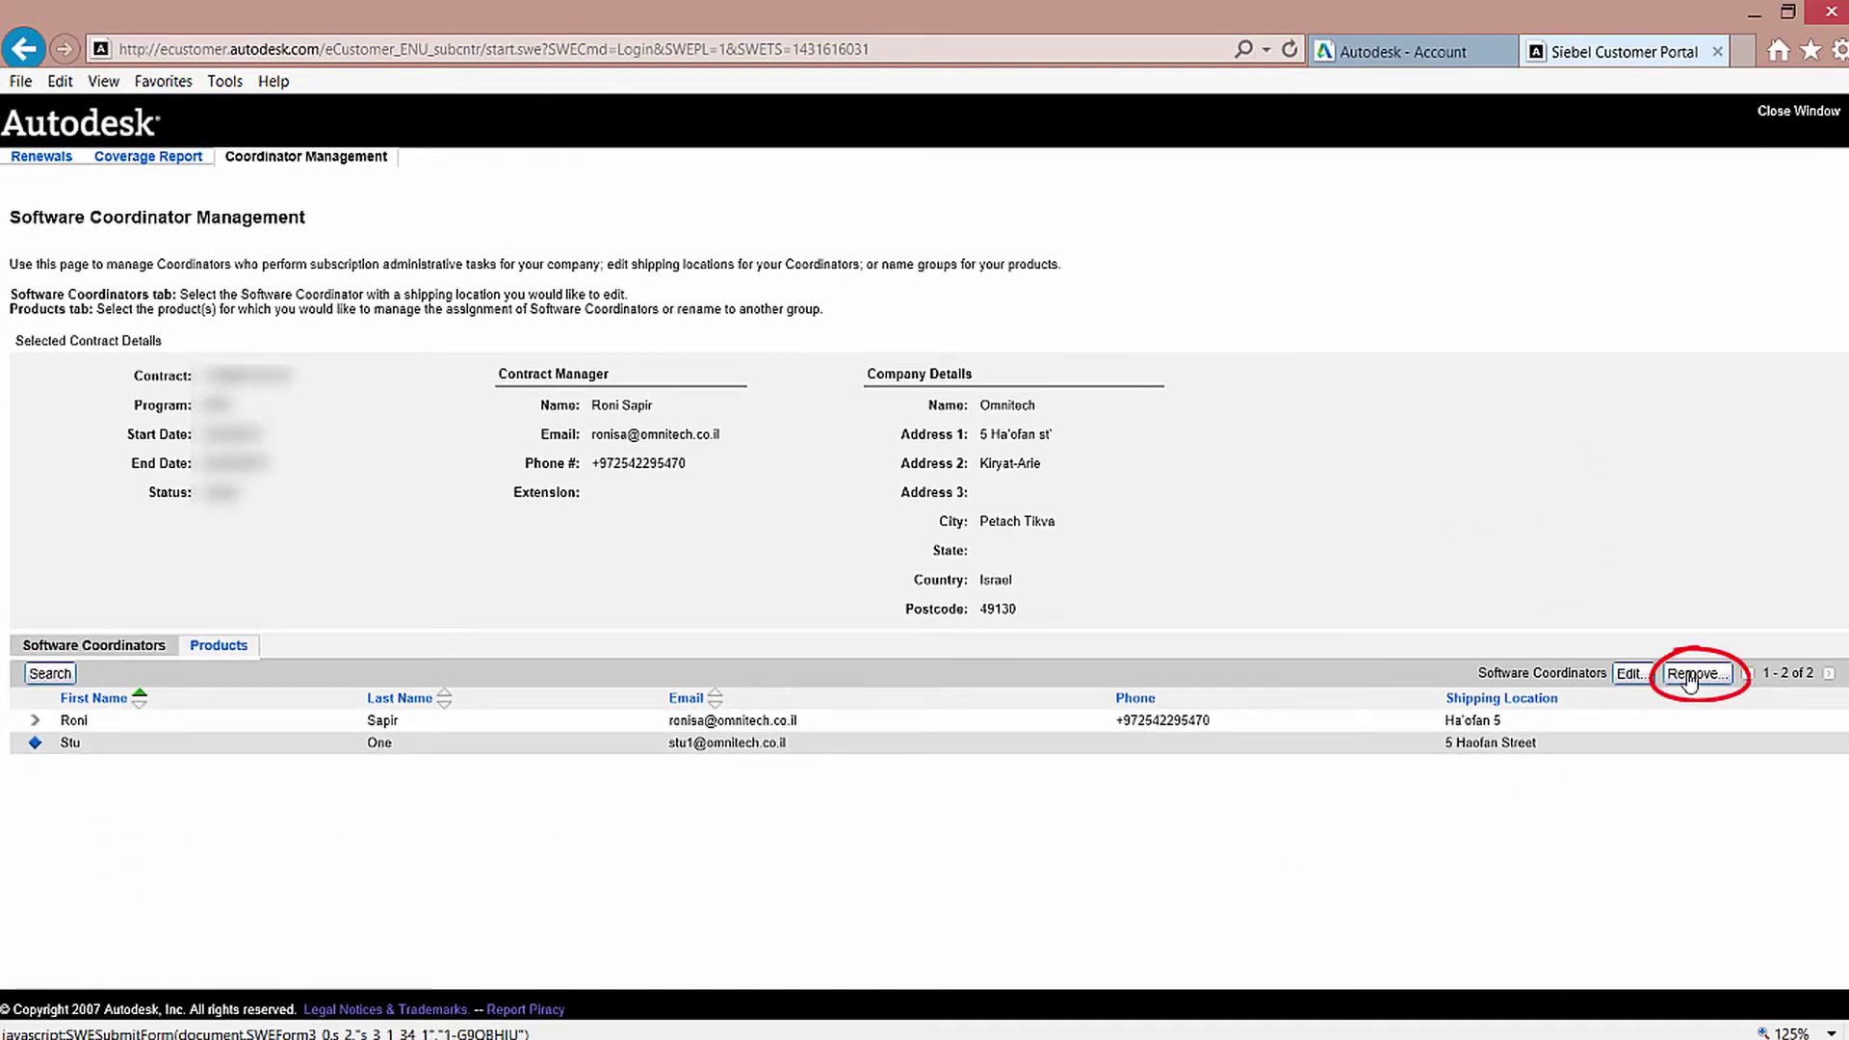
pyautogui.click(1691, 680)
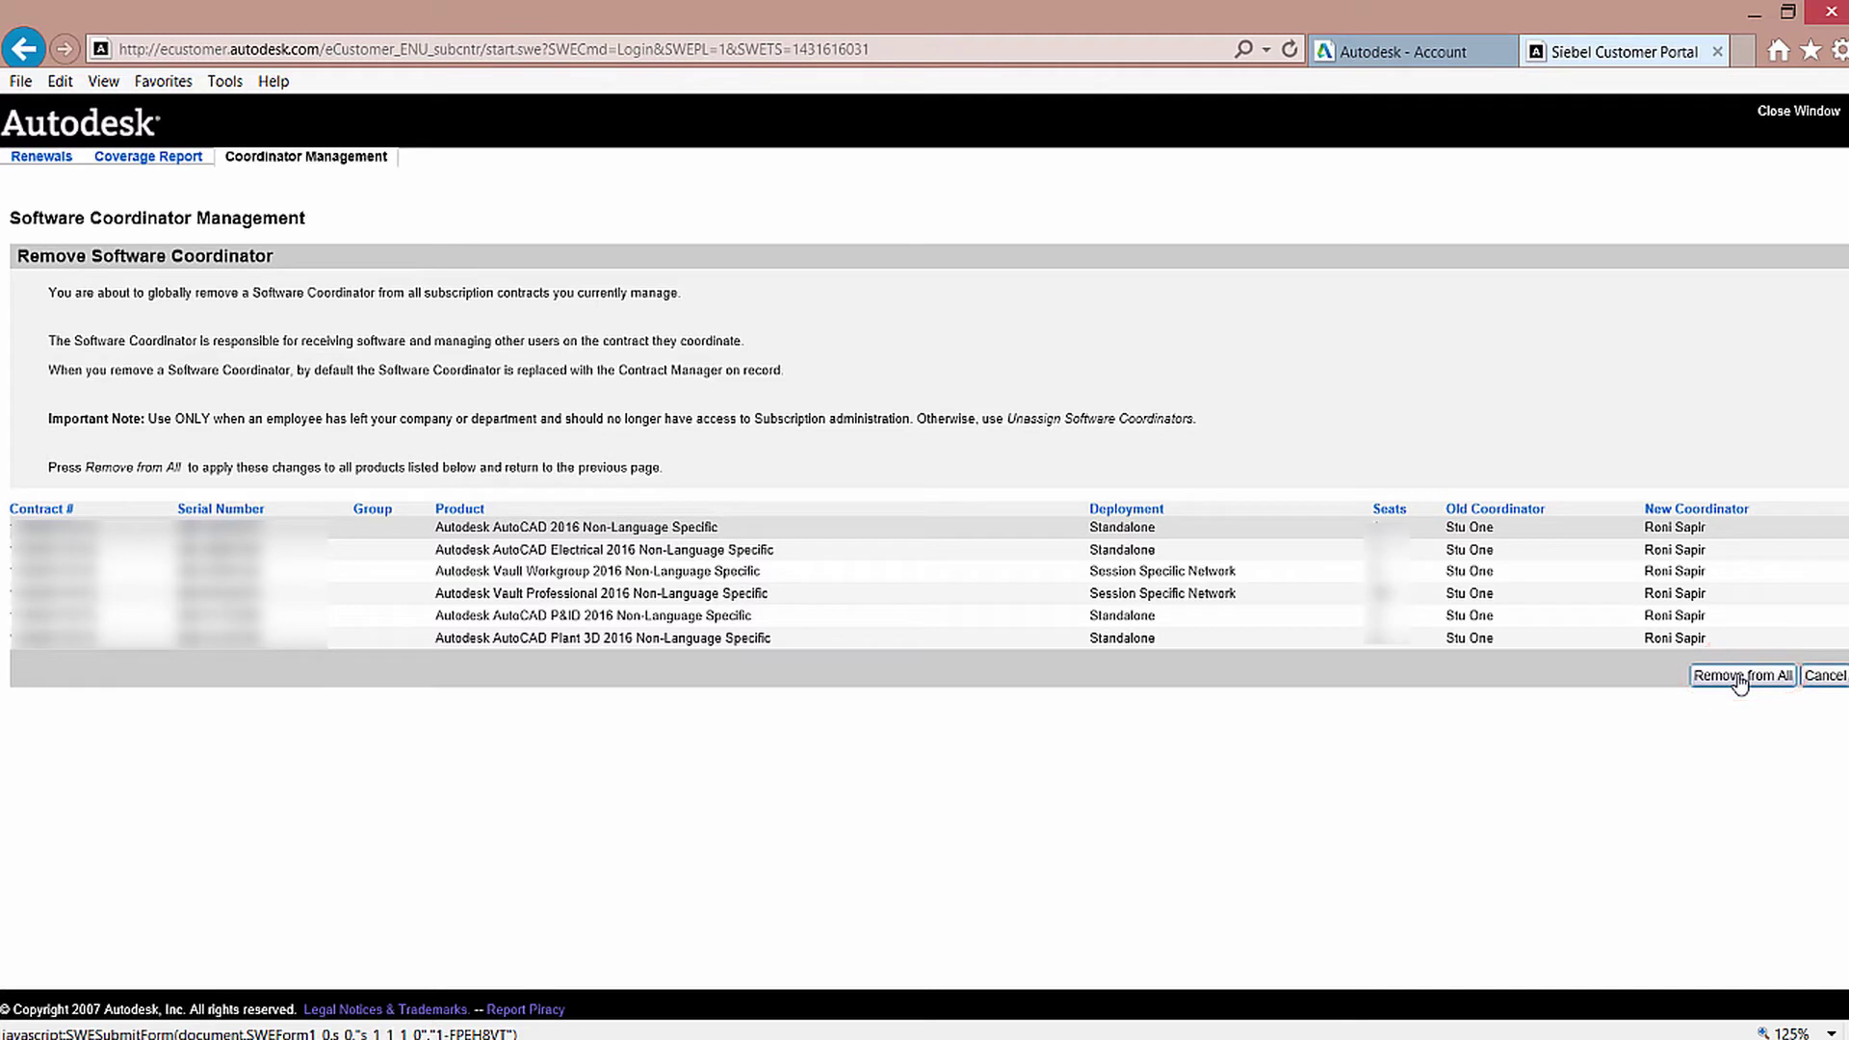
pyautogui.click(1739, 677)
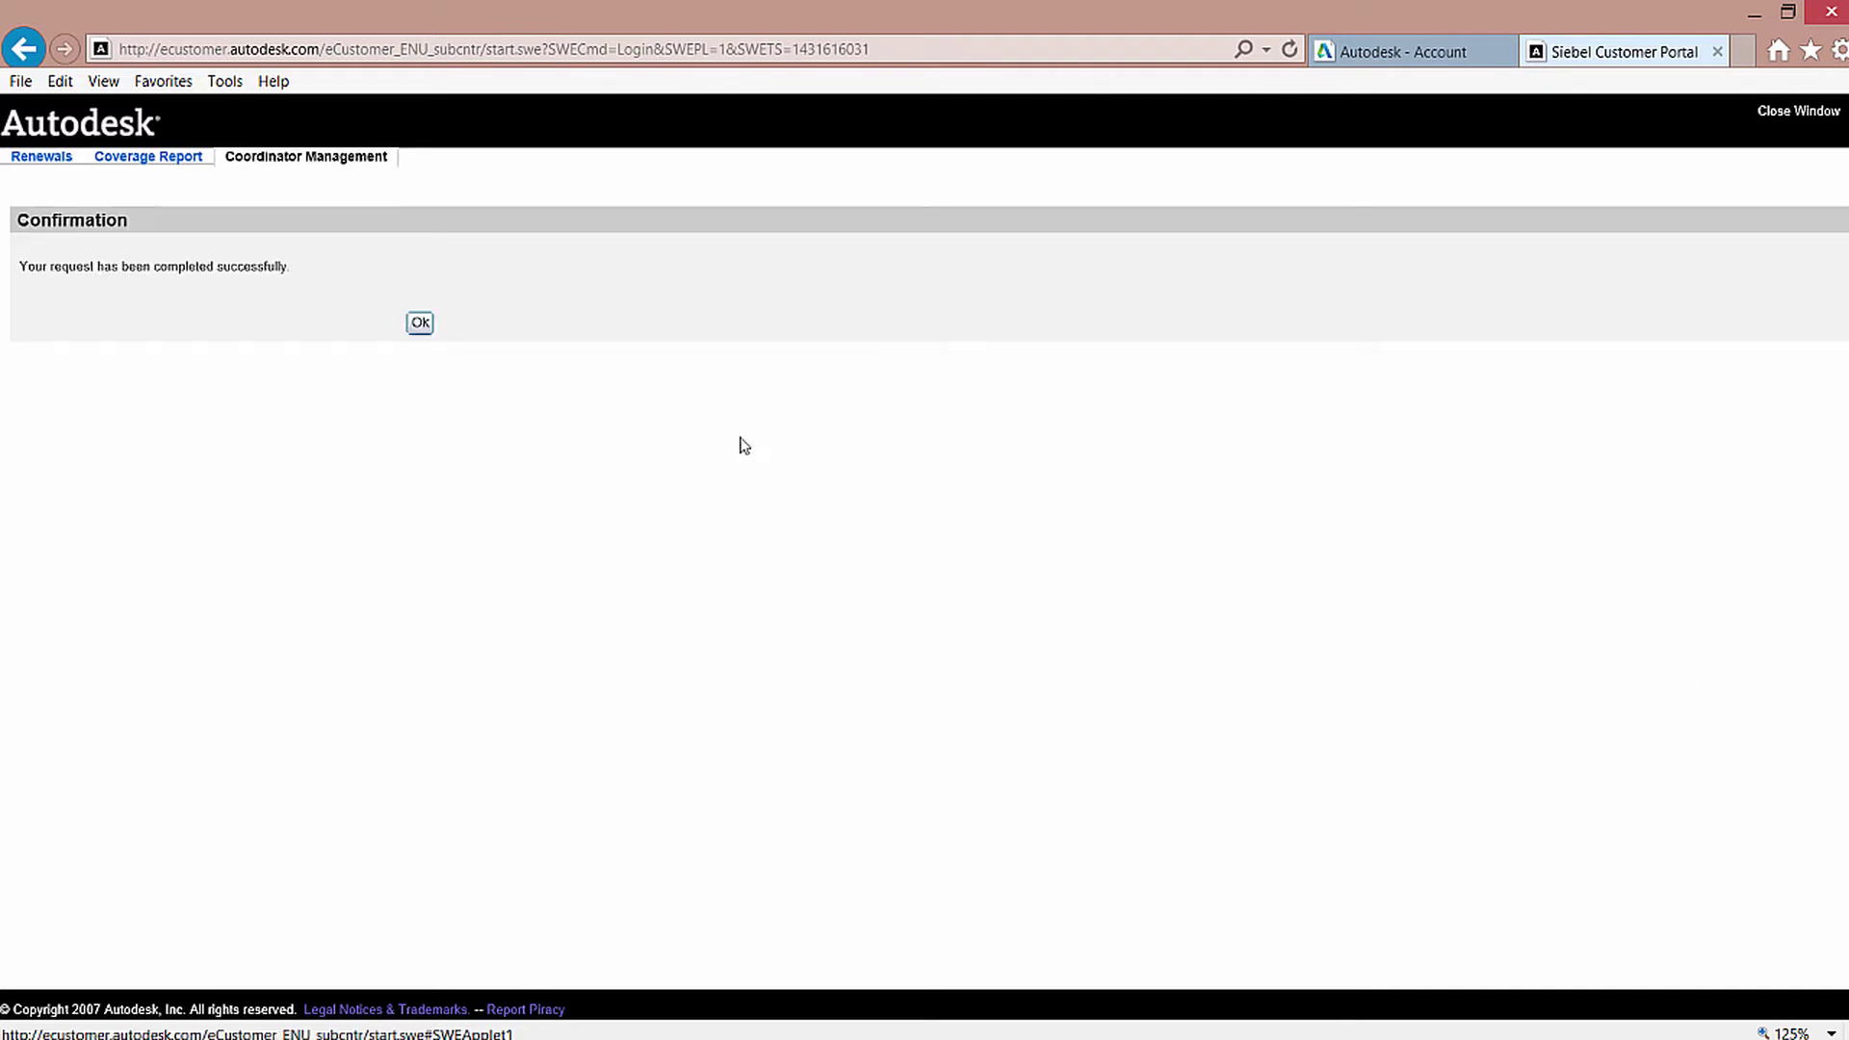
pyautogui.click(419, 324)
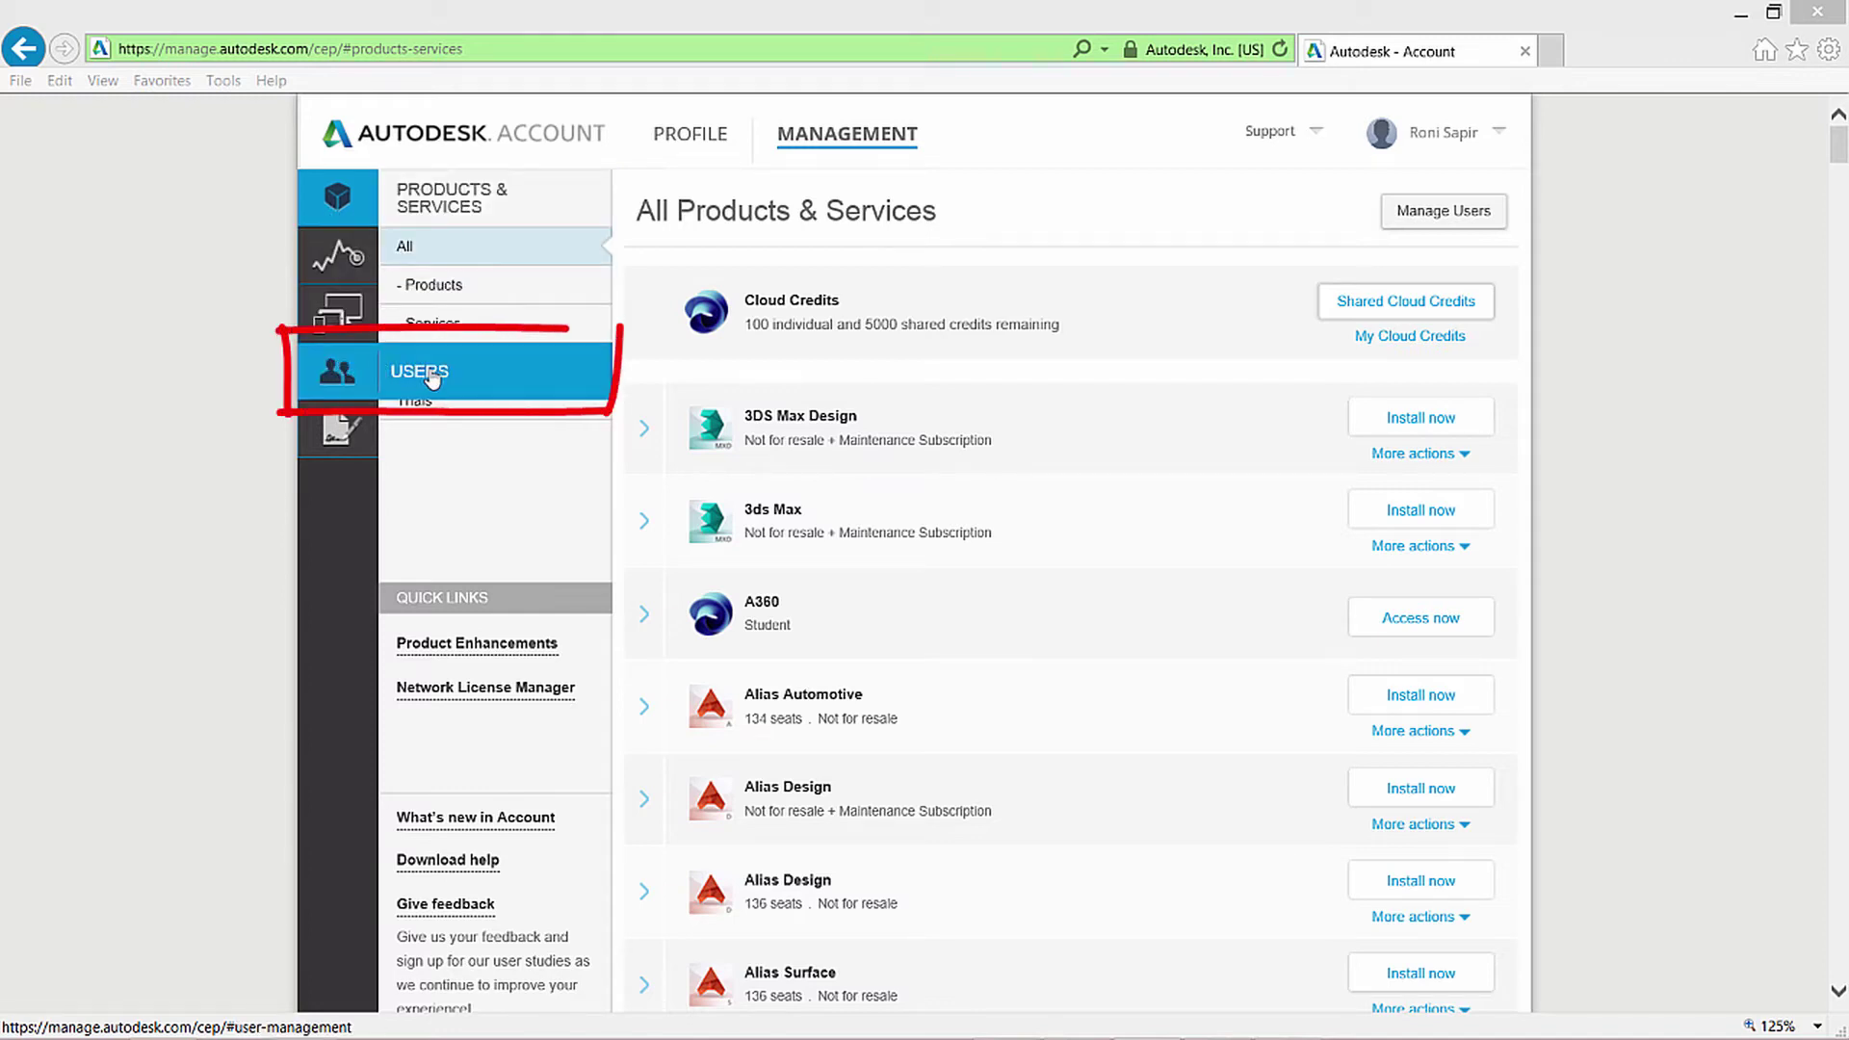
# Start a new user from the users list and enter their e-mail address, first name and last name.
pyautogui.click(433, 378)
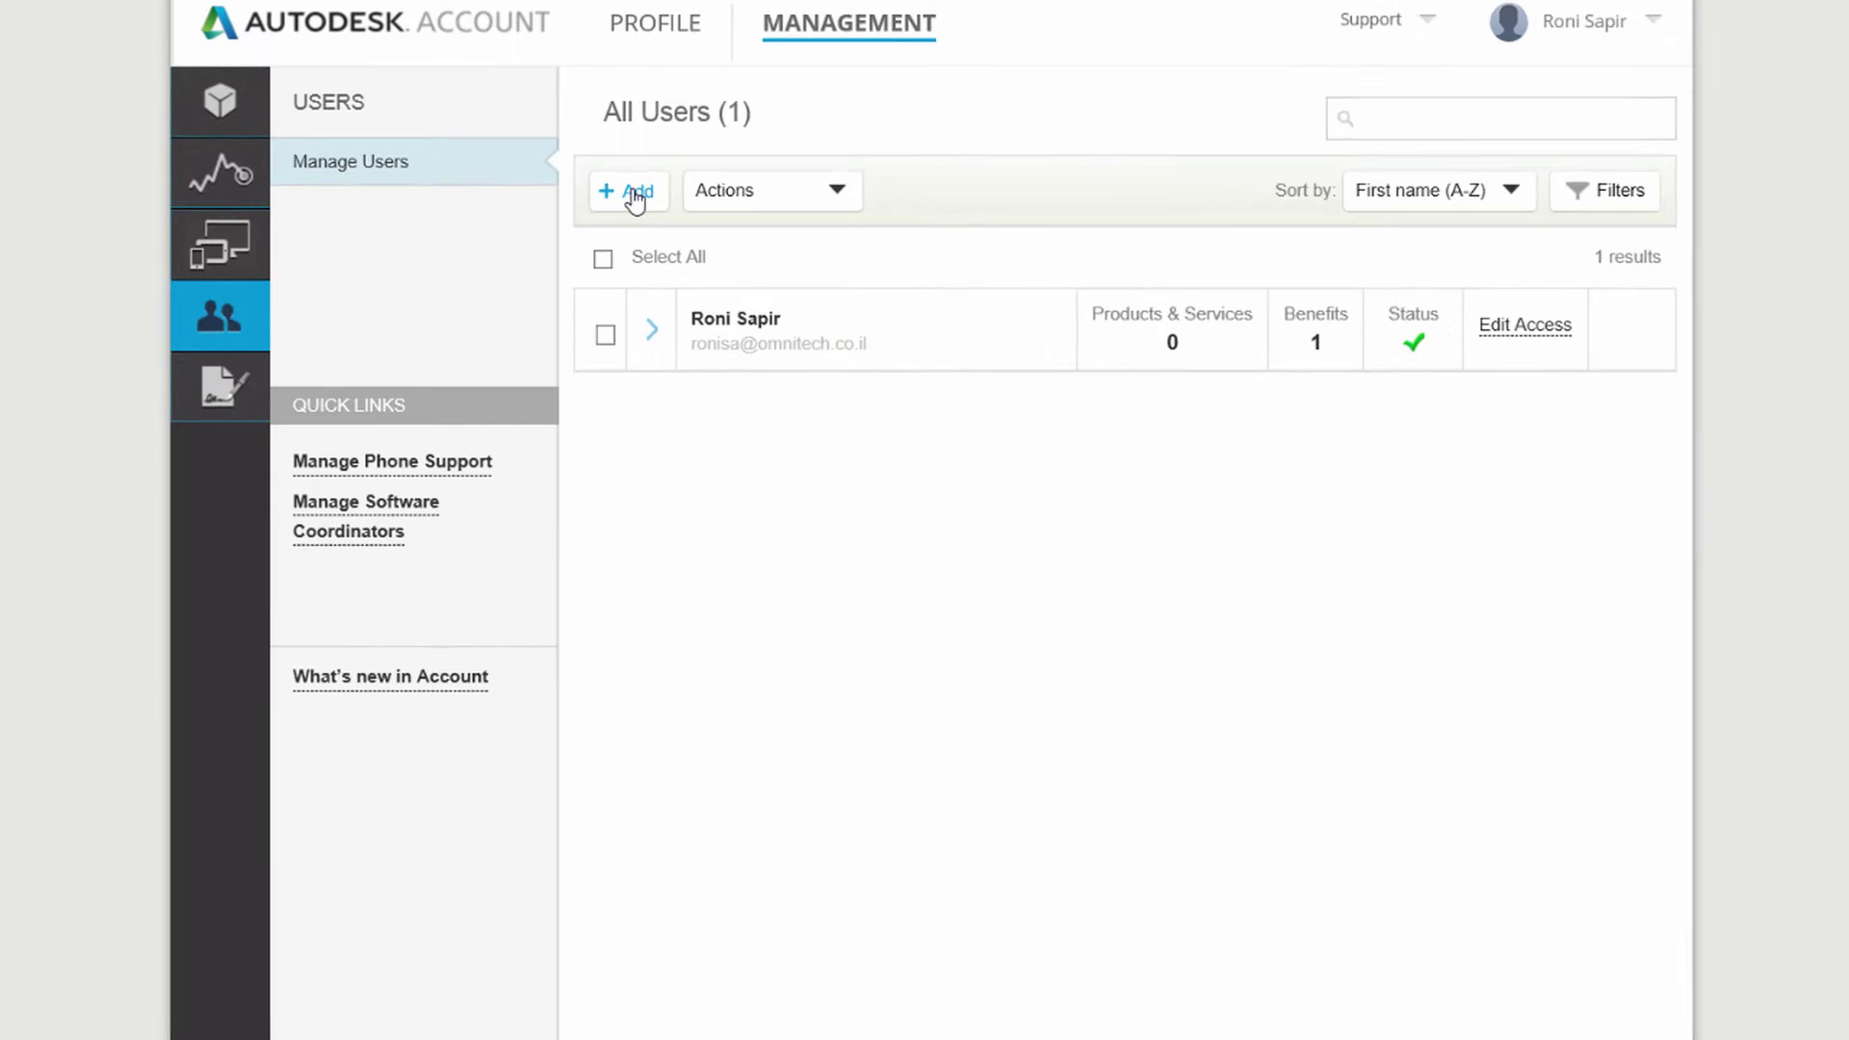
pyautogui.click(635, 198)
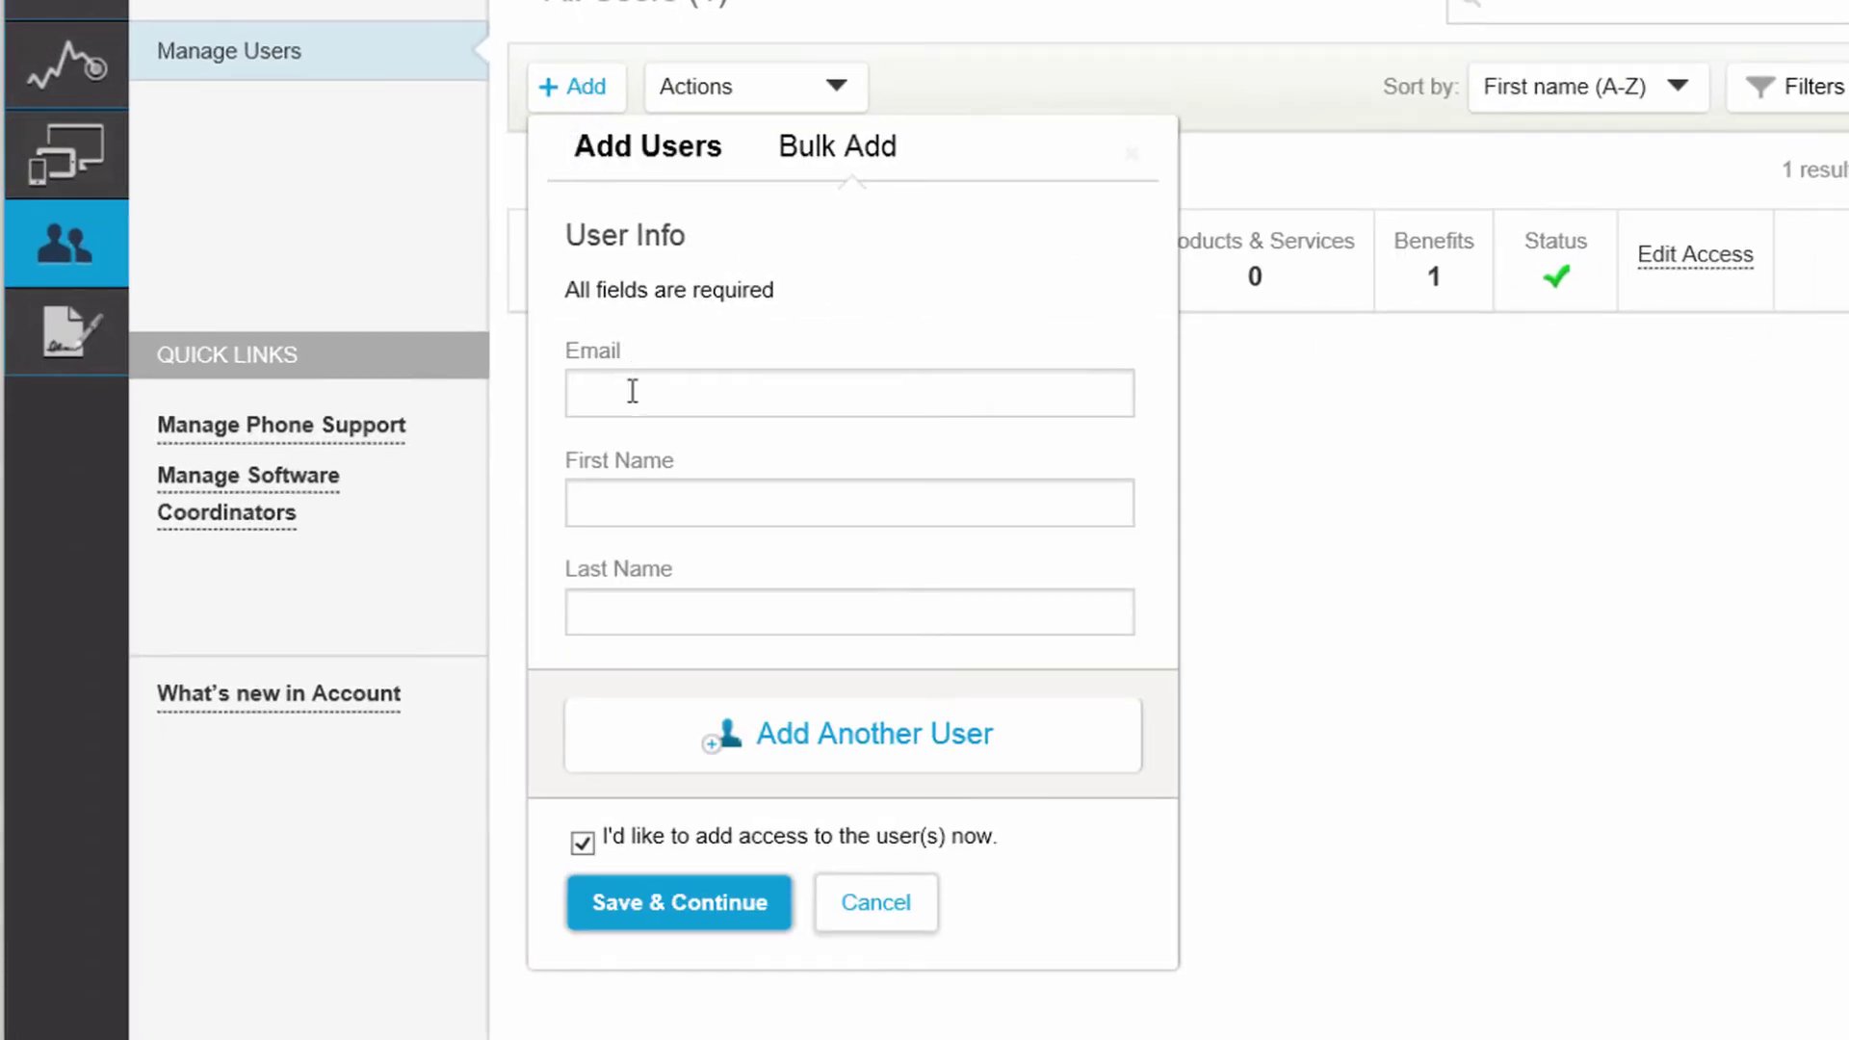
pyautogui.click(632, 391)
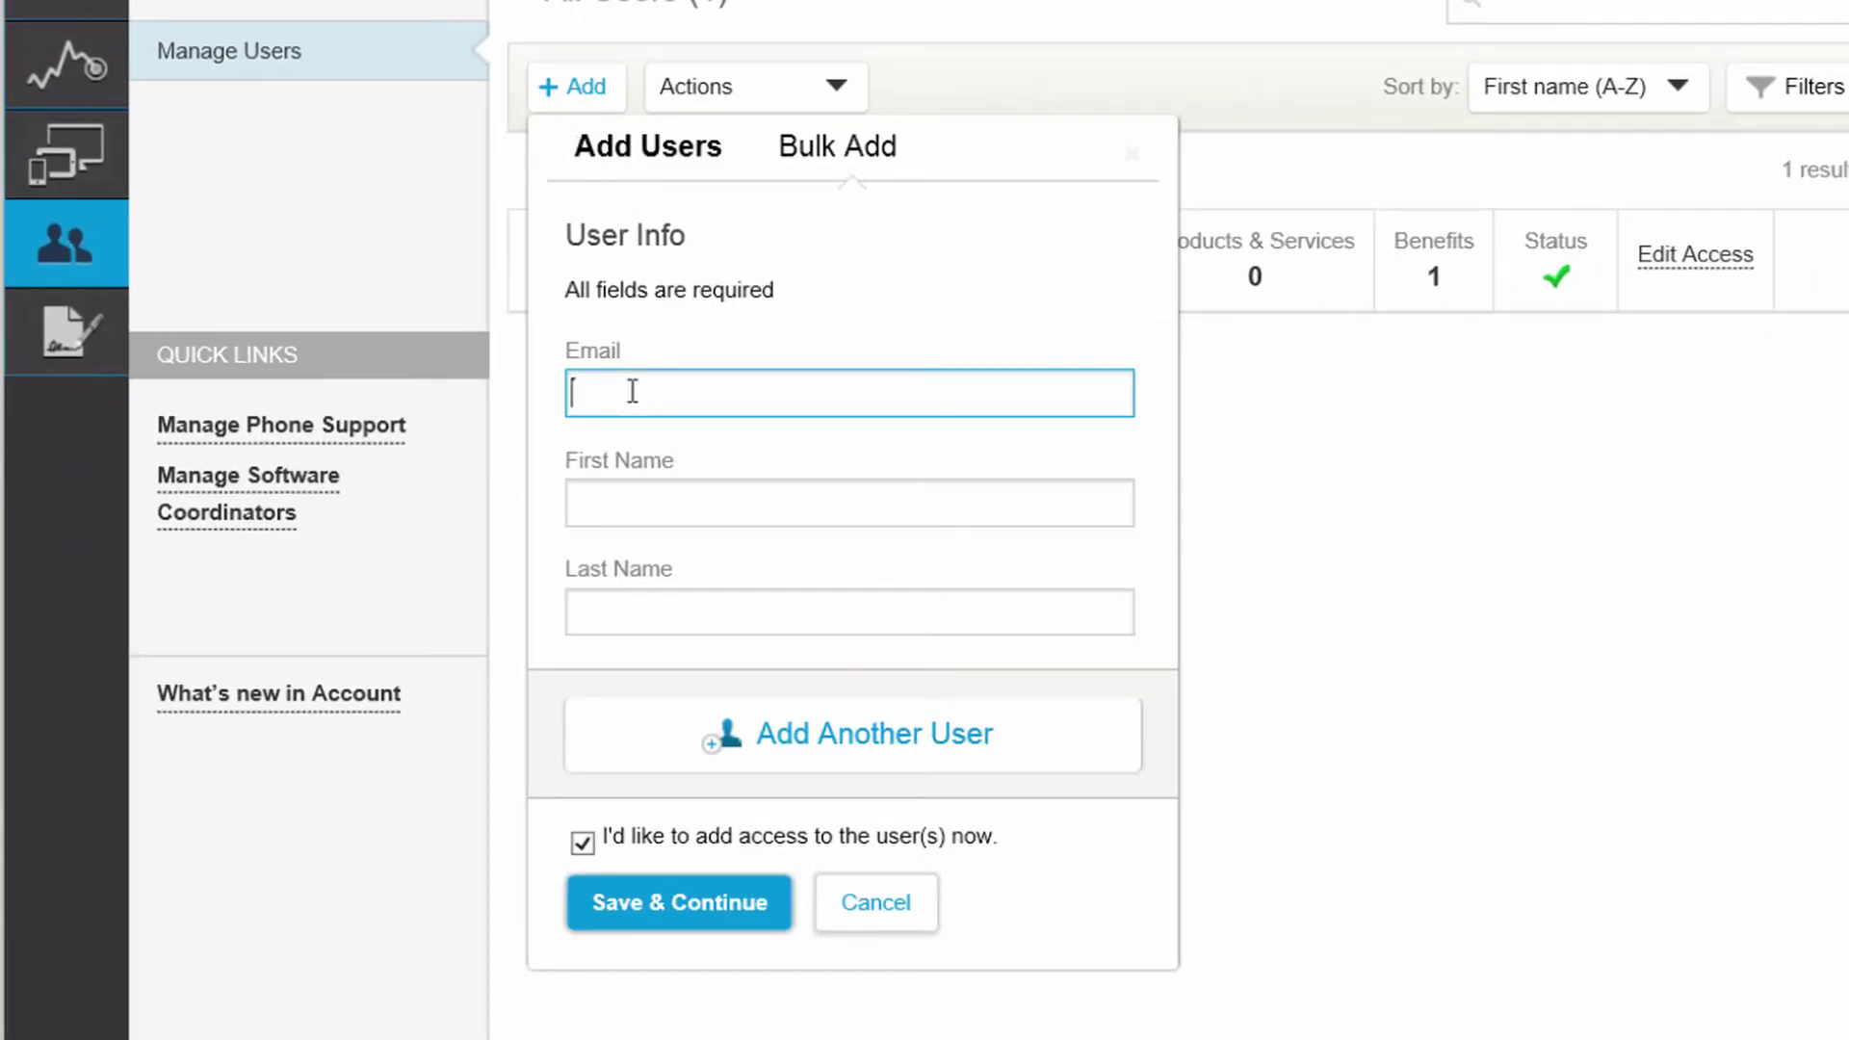
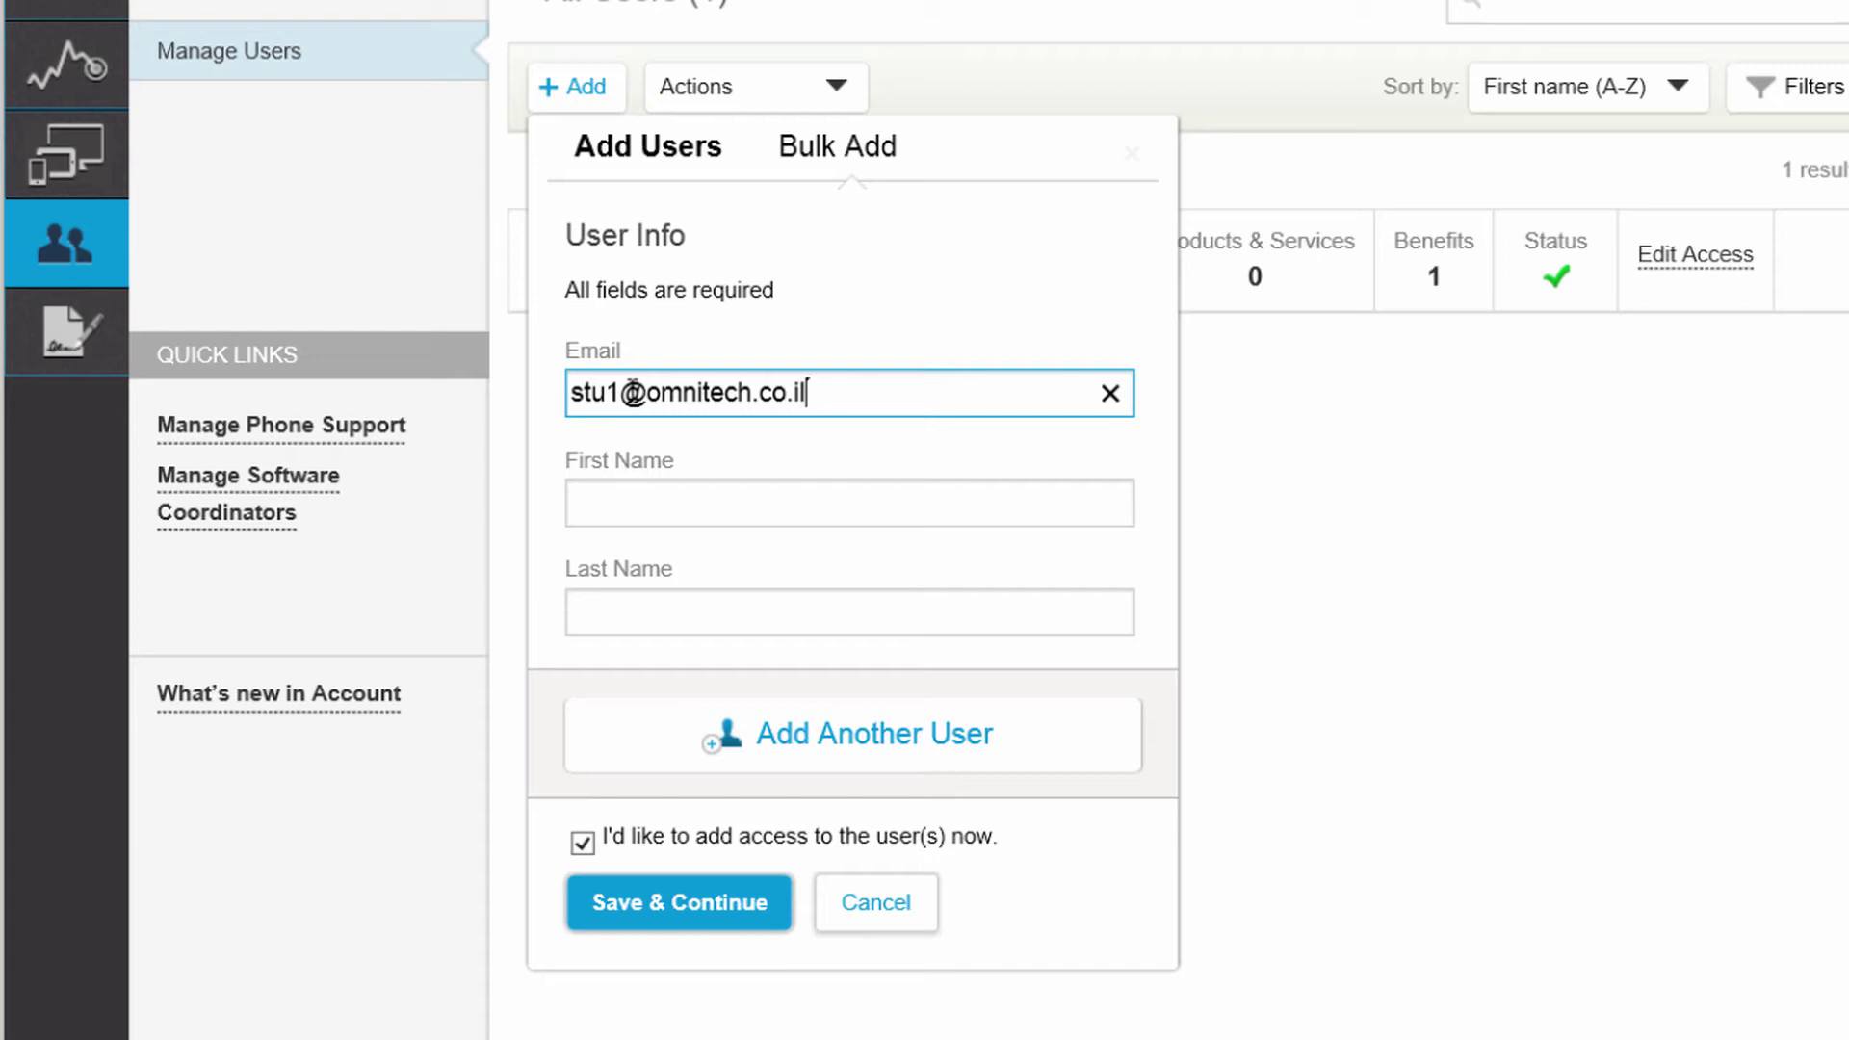
pyautogui.press('Tab')
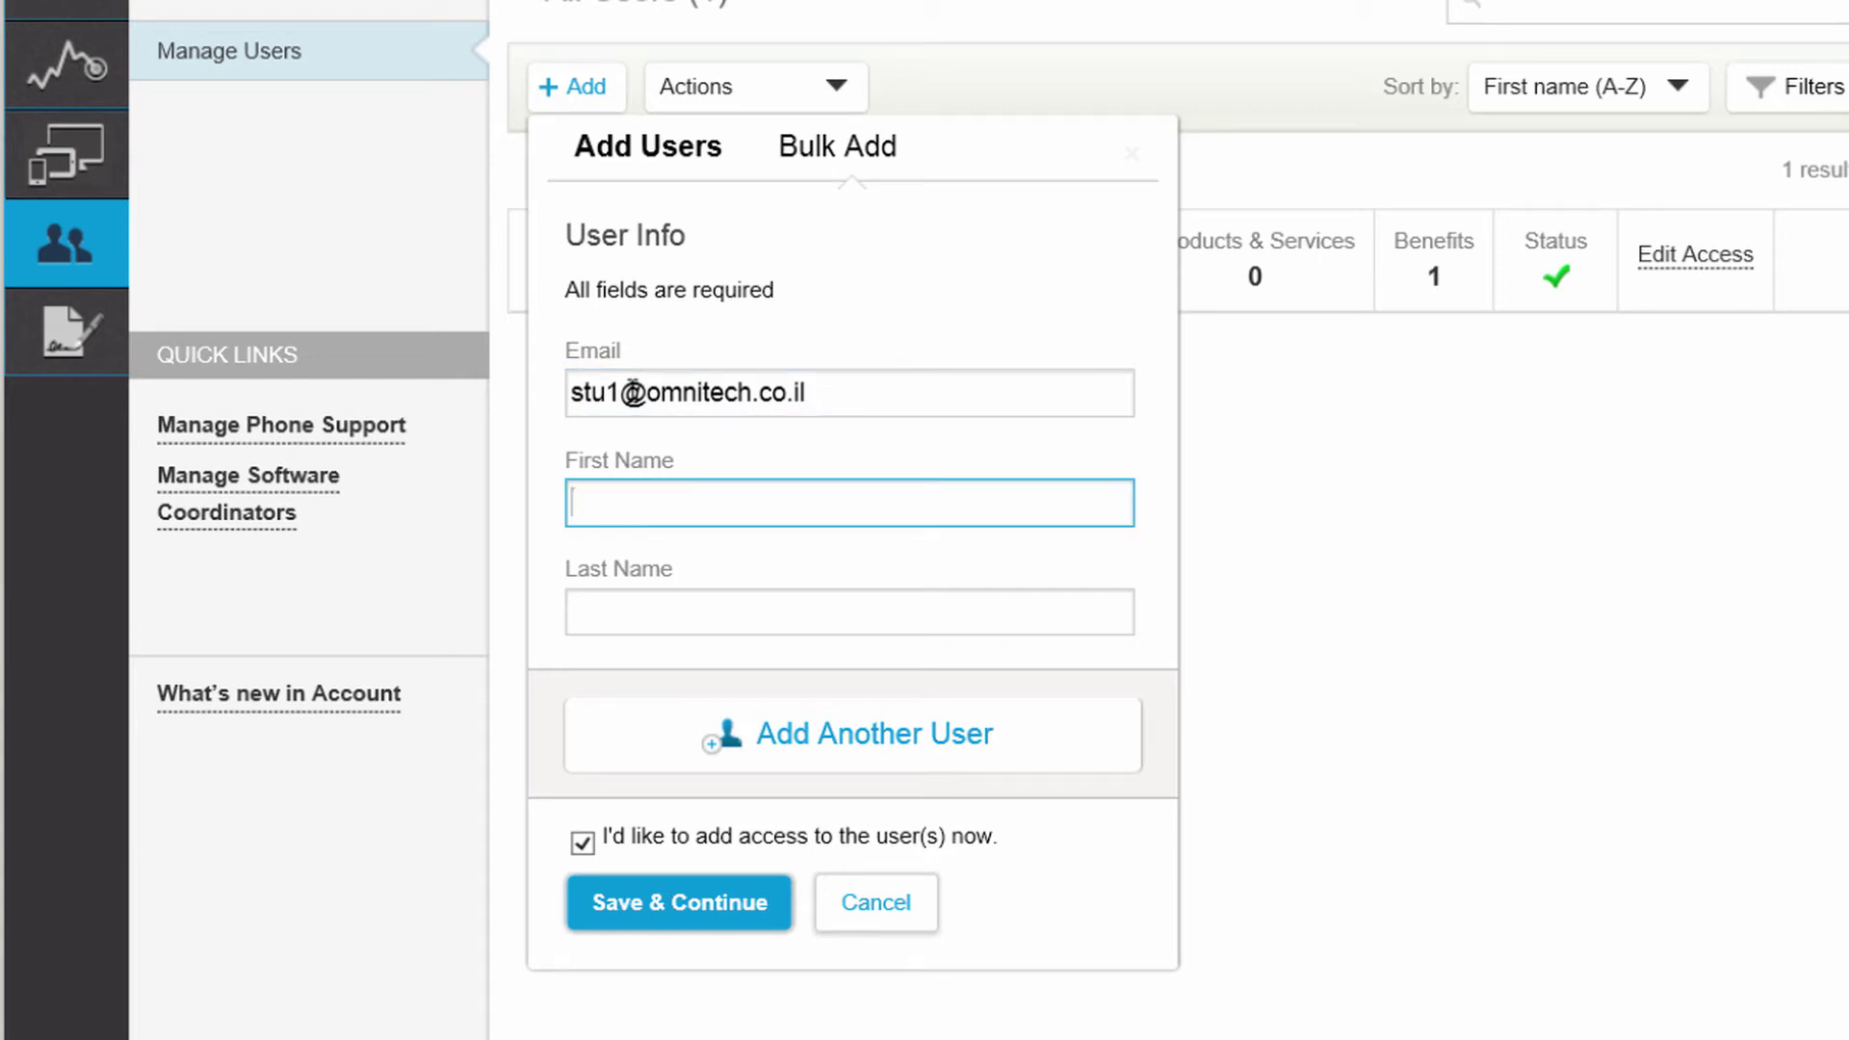
pyautogui.write('Stu')
pyautogui.press('Tab')
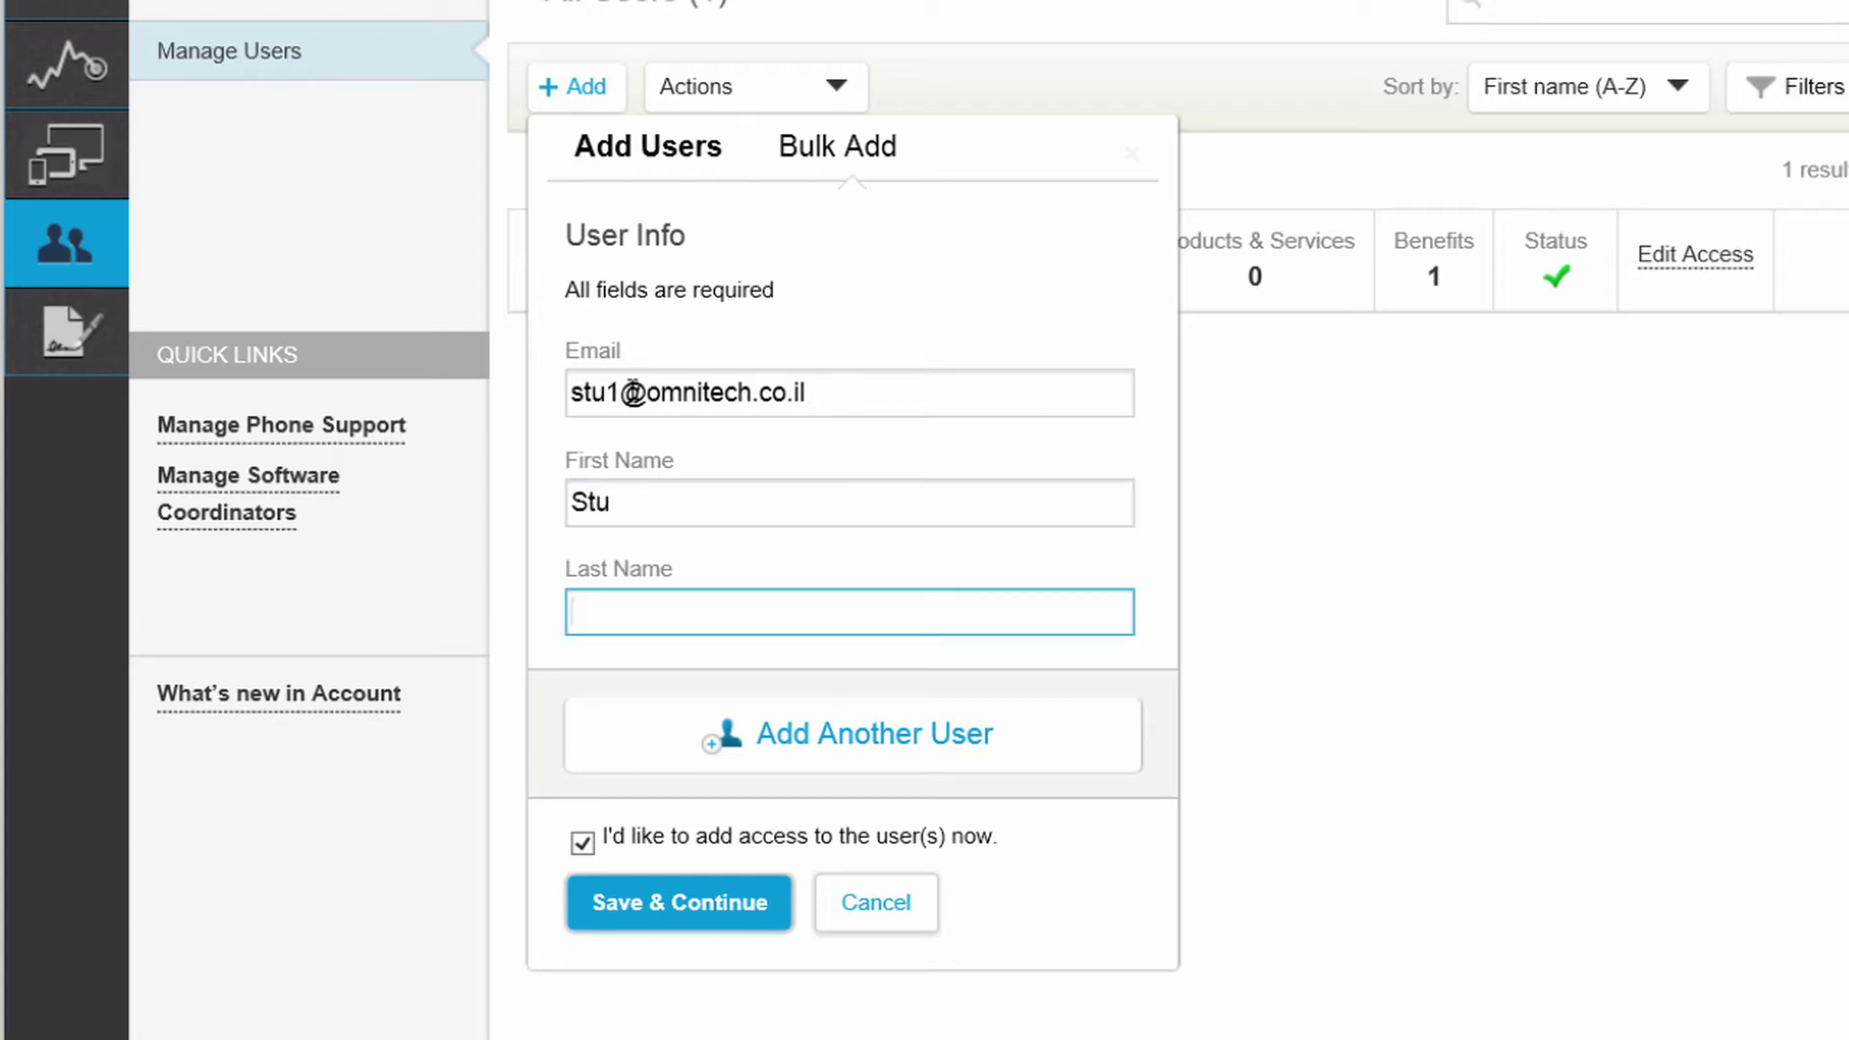
pyautogui.write('One')
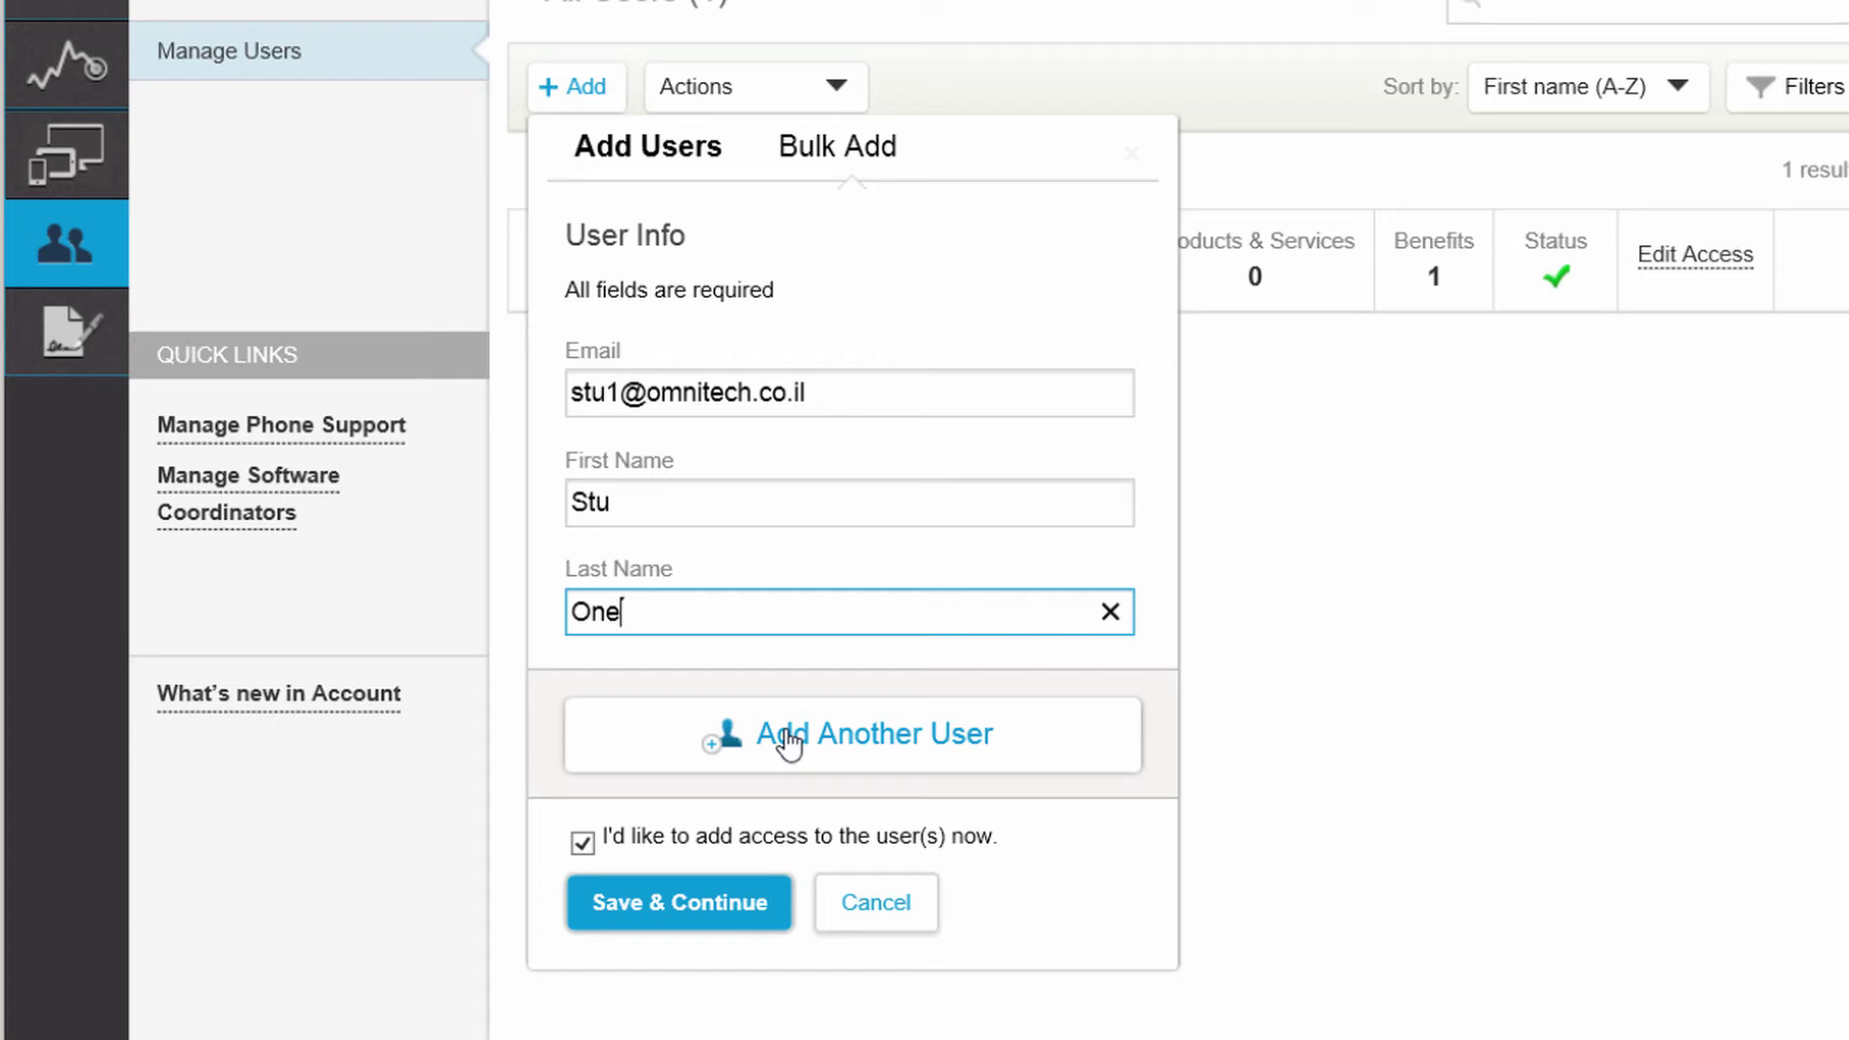
# Save the new user and close Edit Access without assigning any products.
pyautogui.click(657, 920)
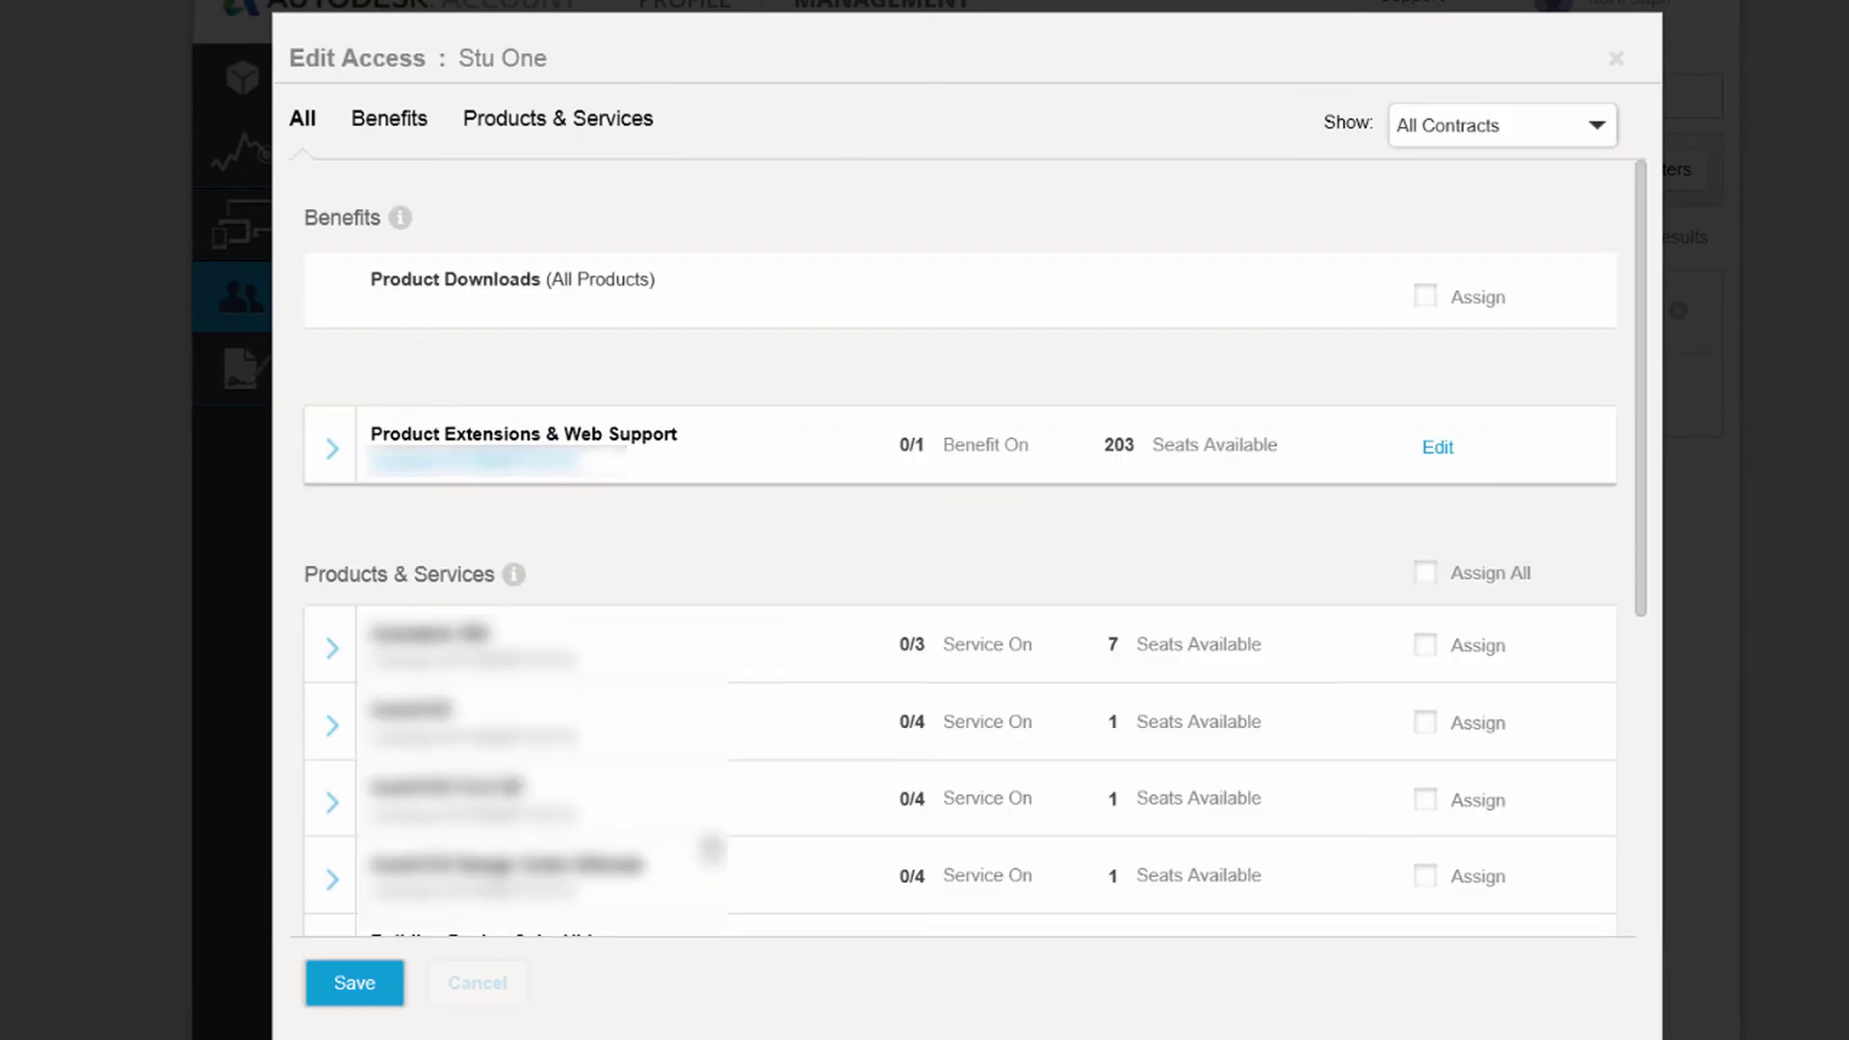
pyautogui.click(1617, 60)
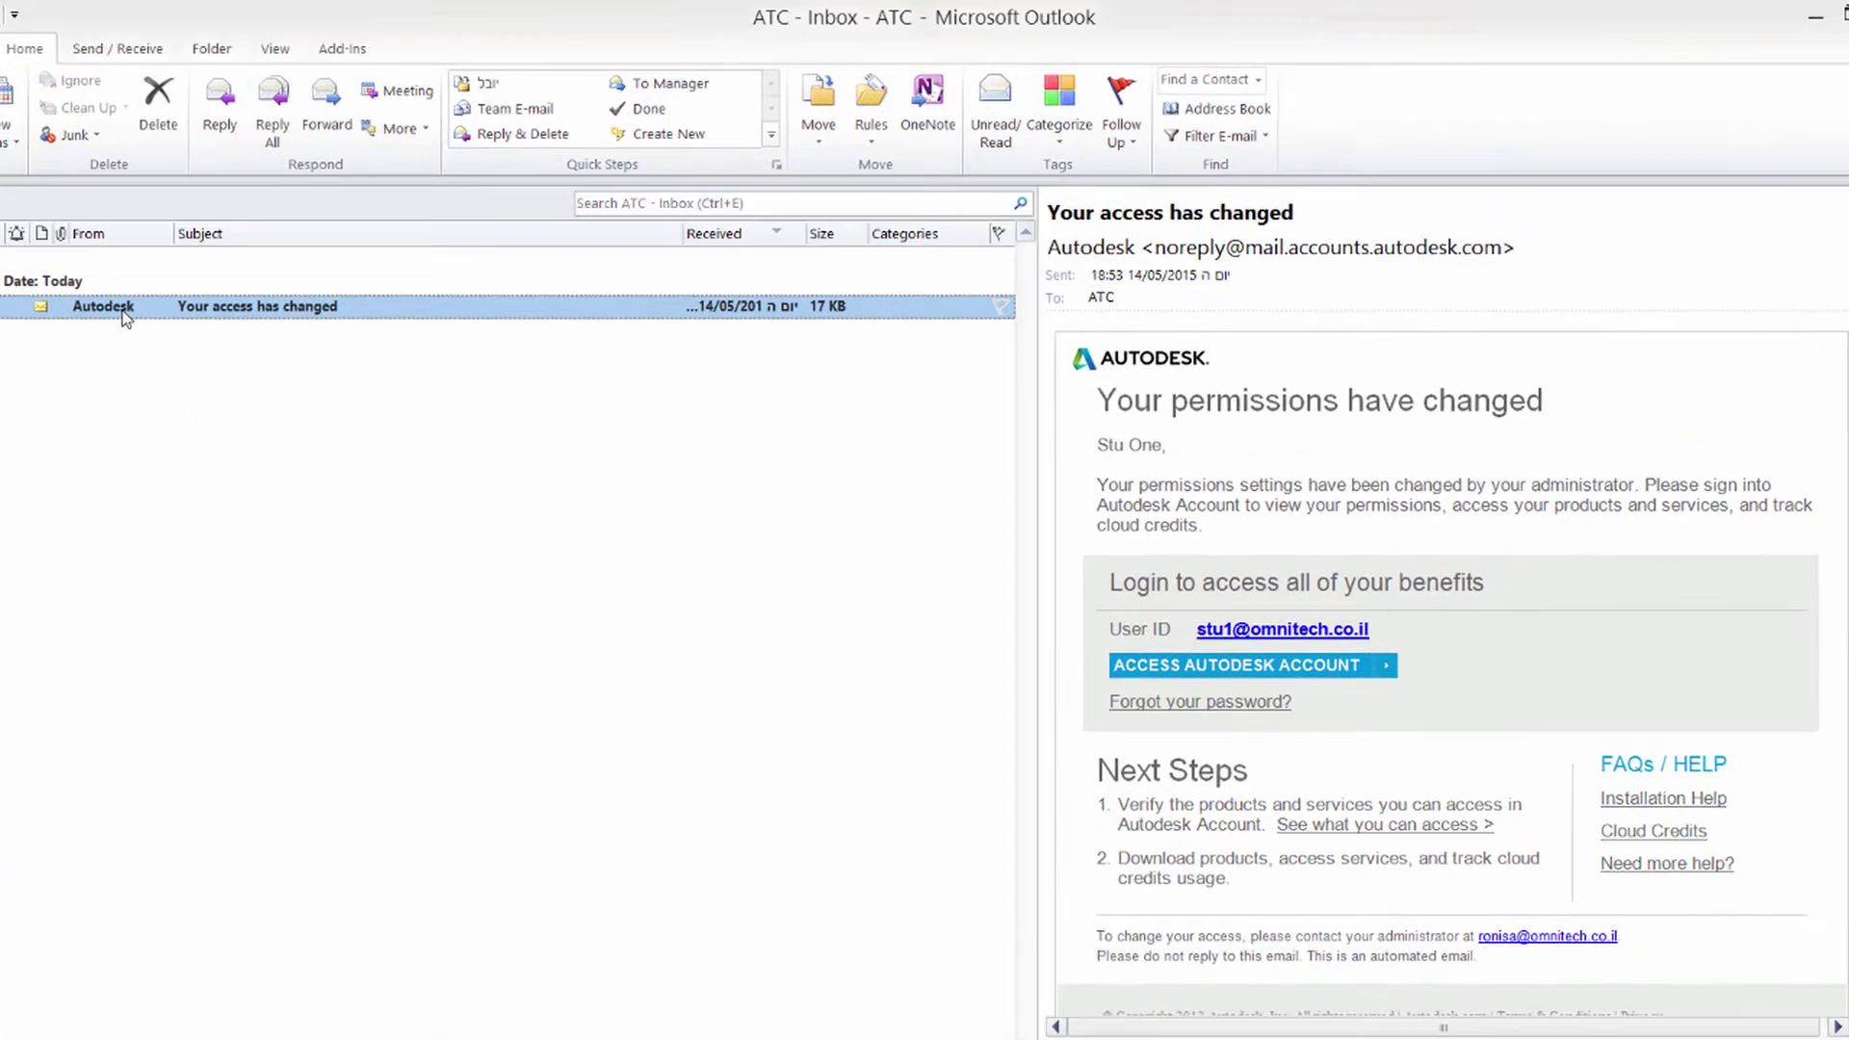
# Open the Autodesk 'Your access has changed' e-mail from the Outlook Inbox.
pyautogui.doubleClick(191, 282)
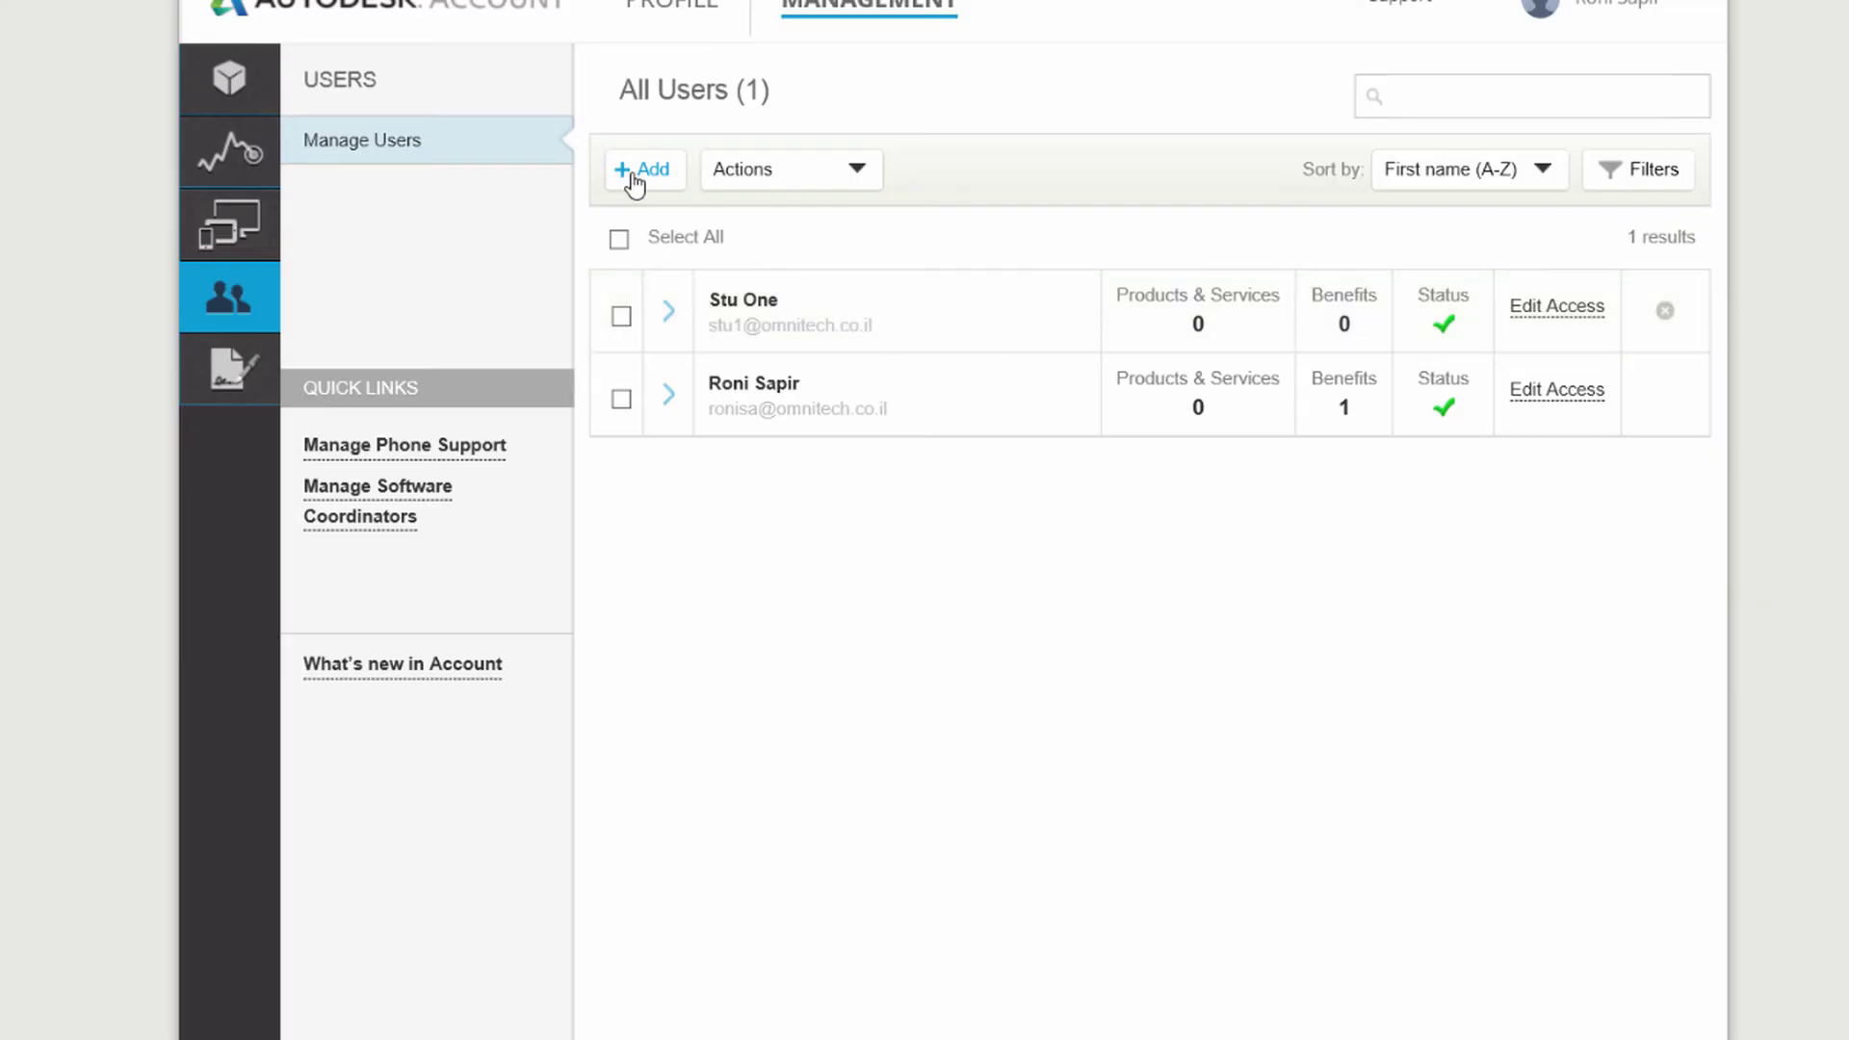
# Bulk-add users by pasting the name and e-mail list, saving, and skipping access assignment.
pyautogui.click(635, 173)
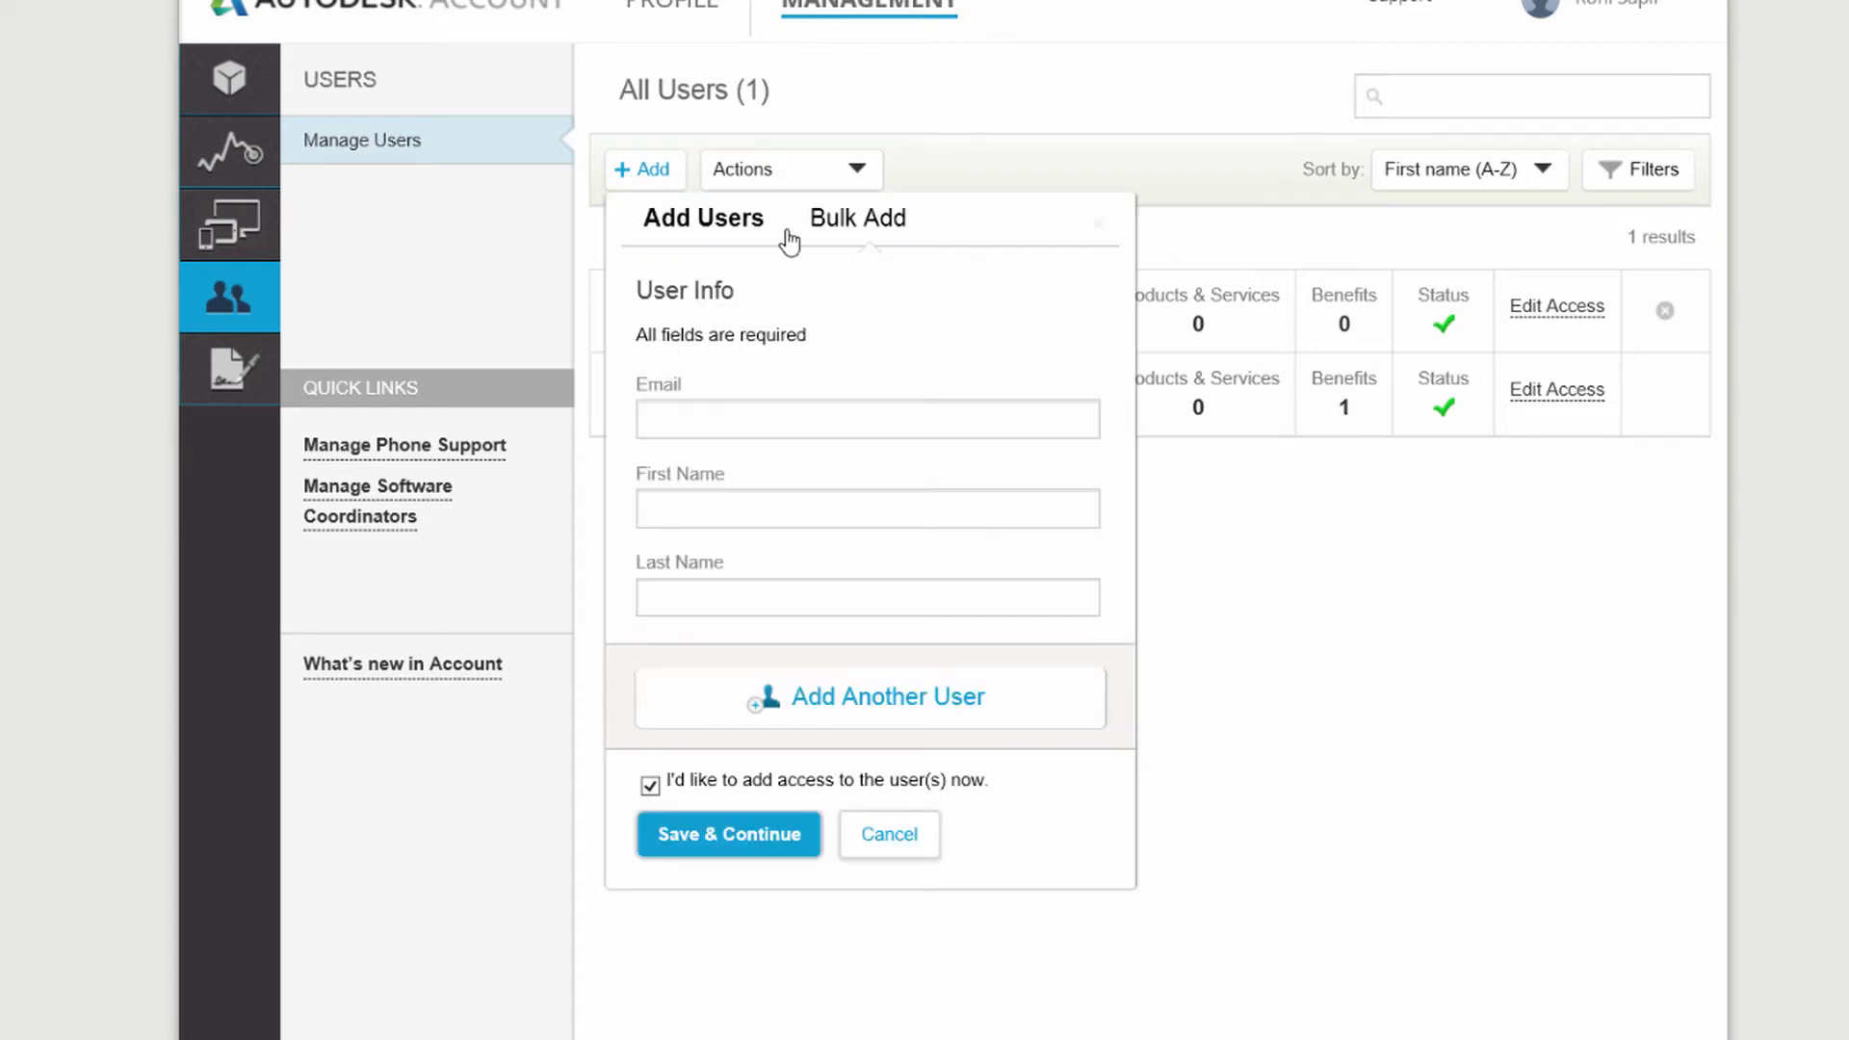
pyautogui.click(851, 221)
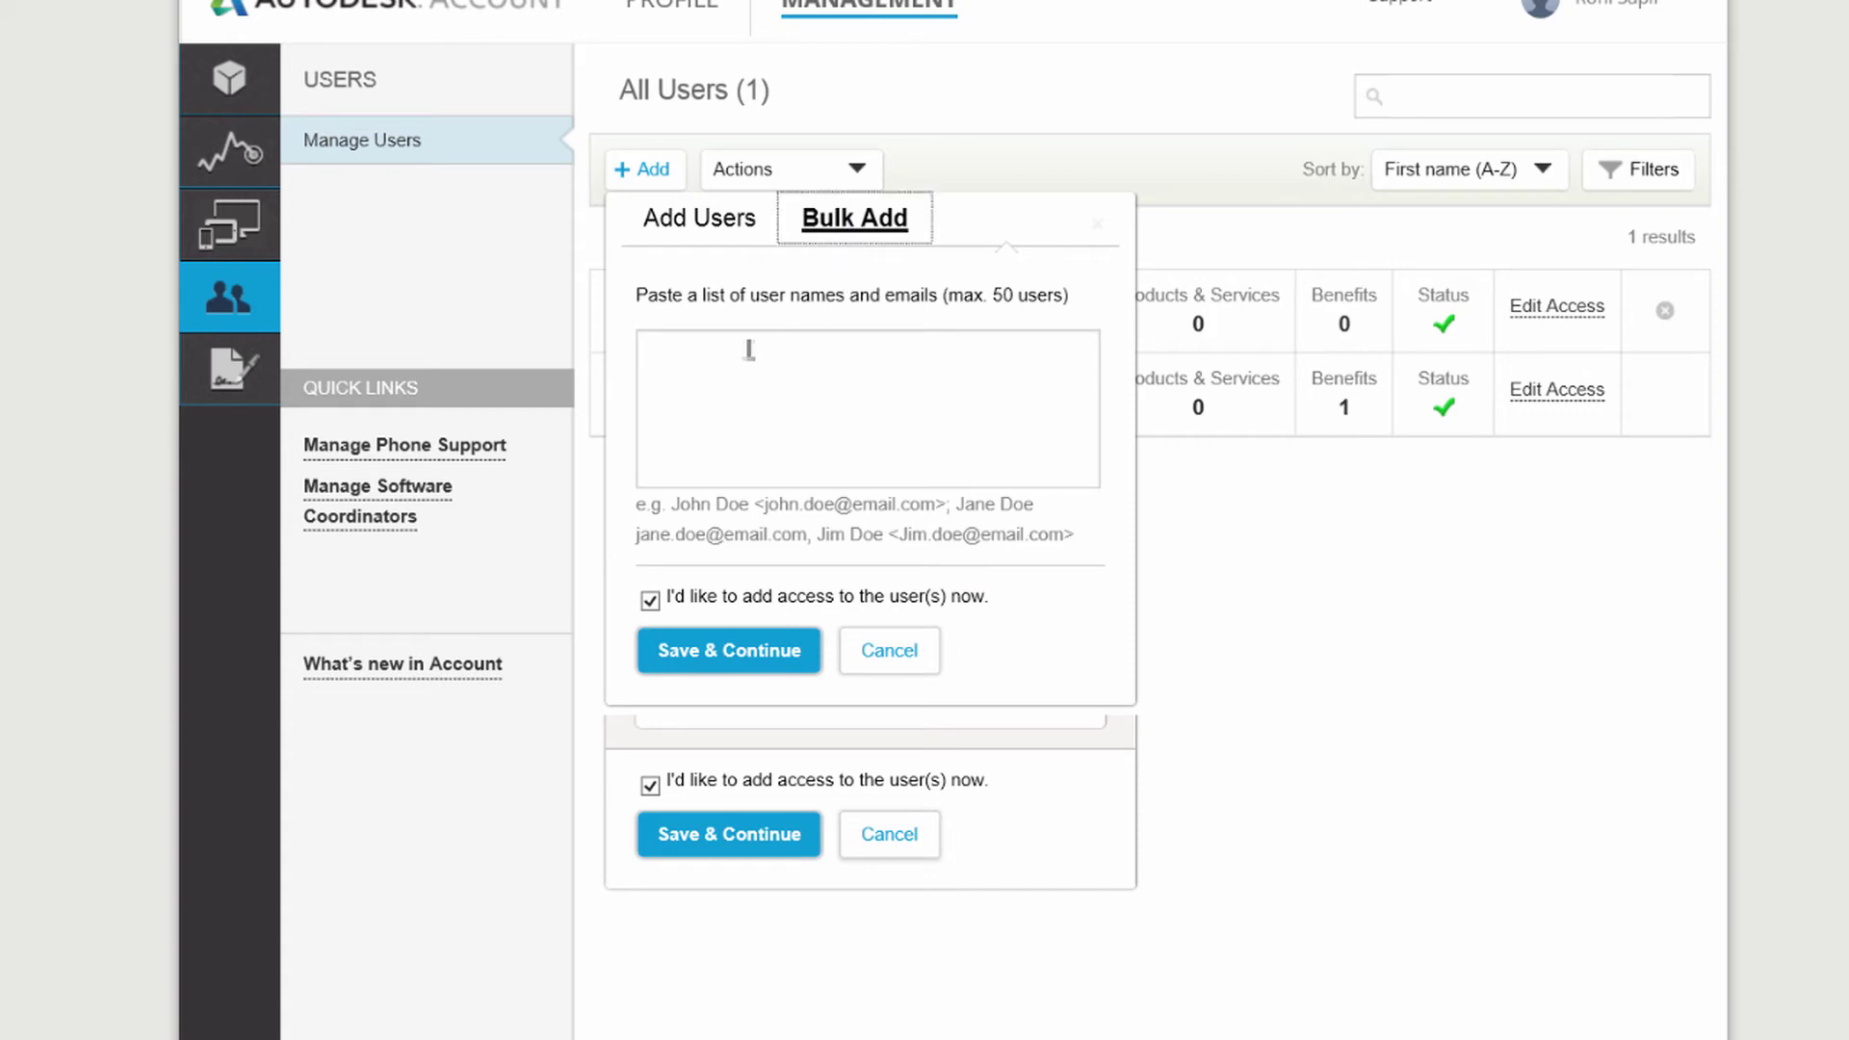
pyautogui.click(694, 354)
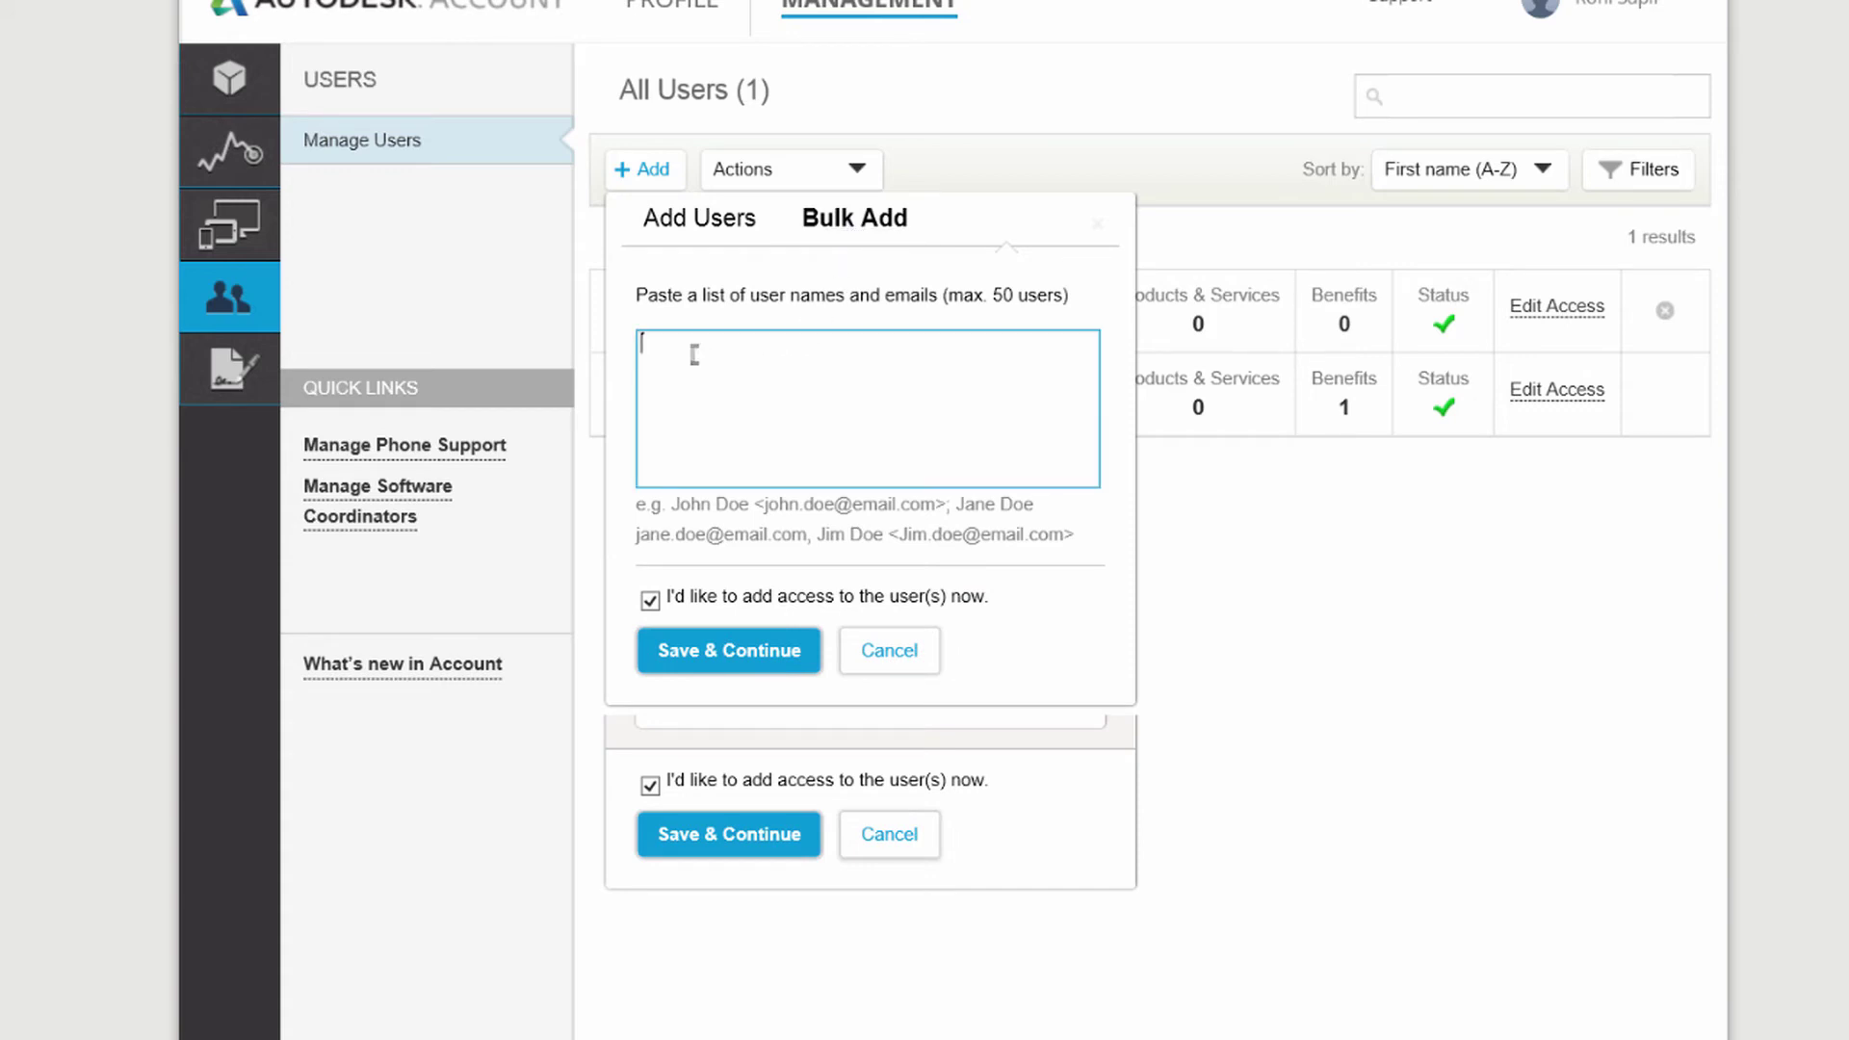
pyautogui.hotkey('ctrl', 'v')
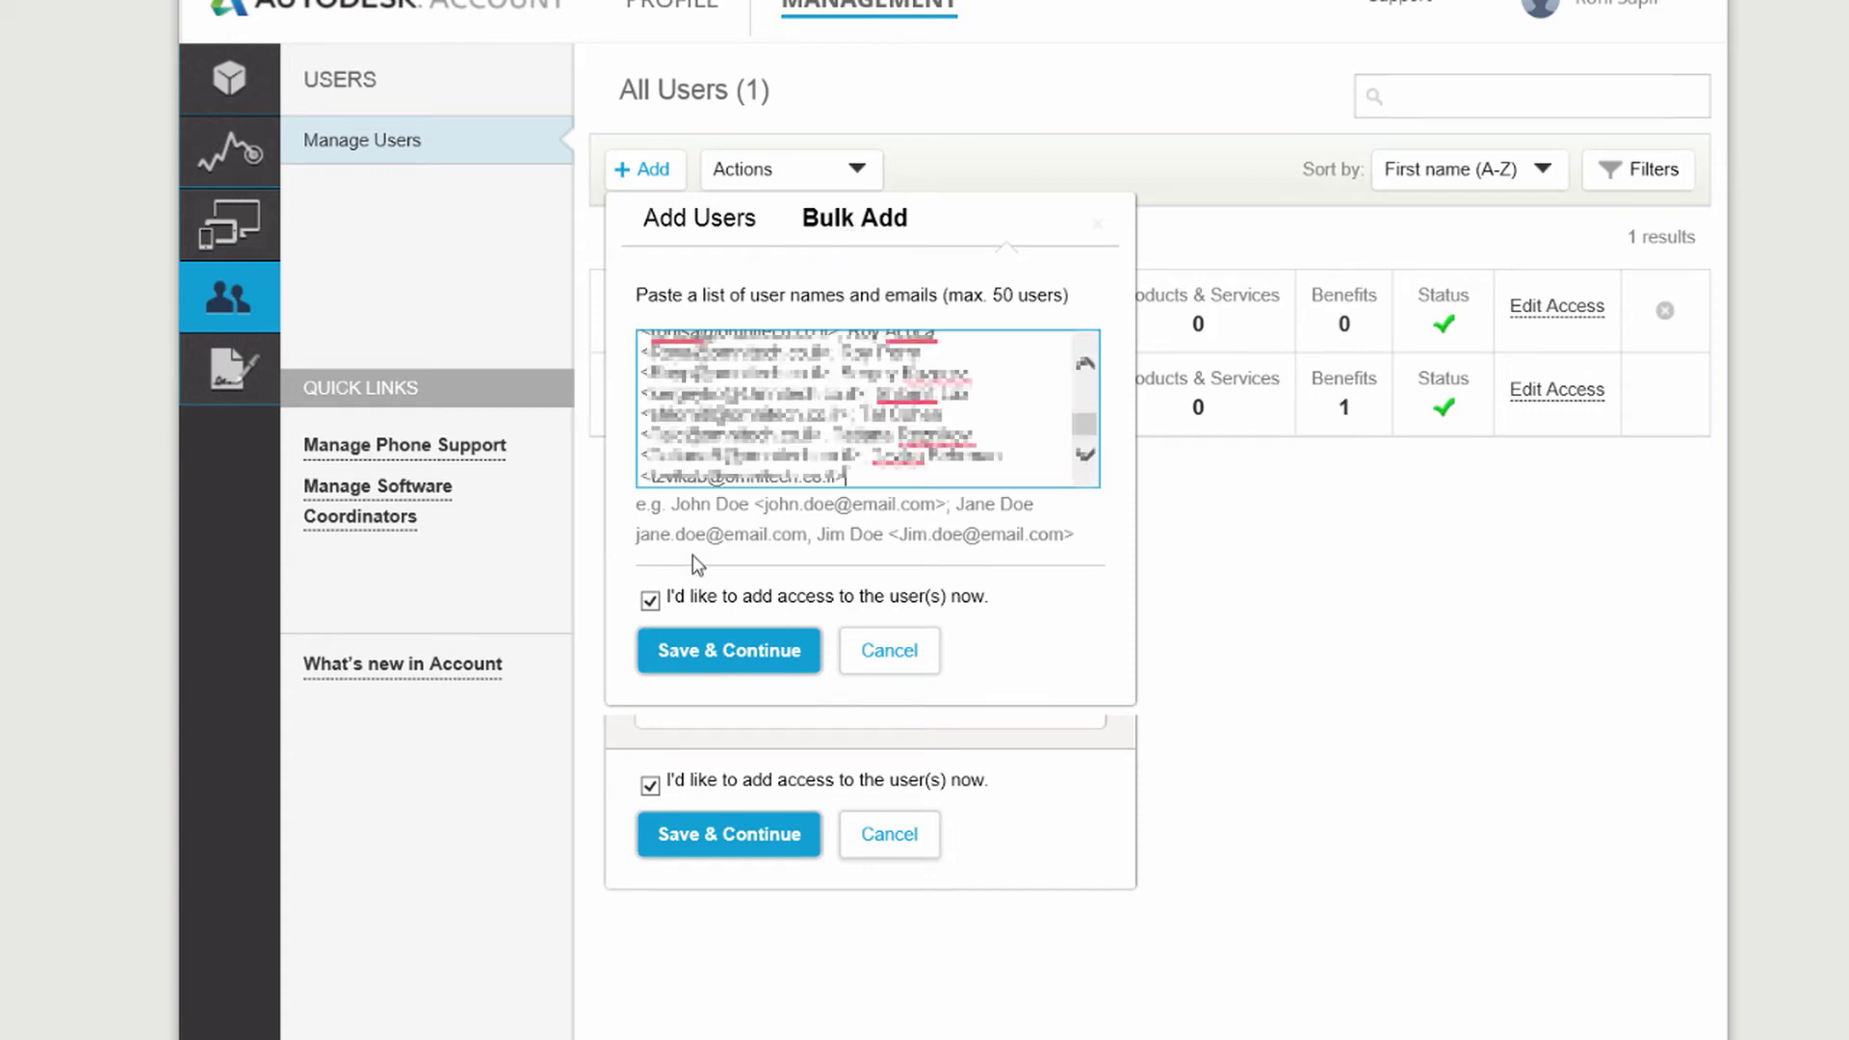
pyautogui.click(713, 663)
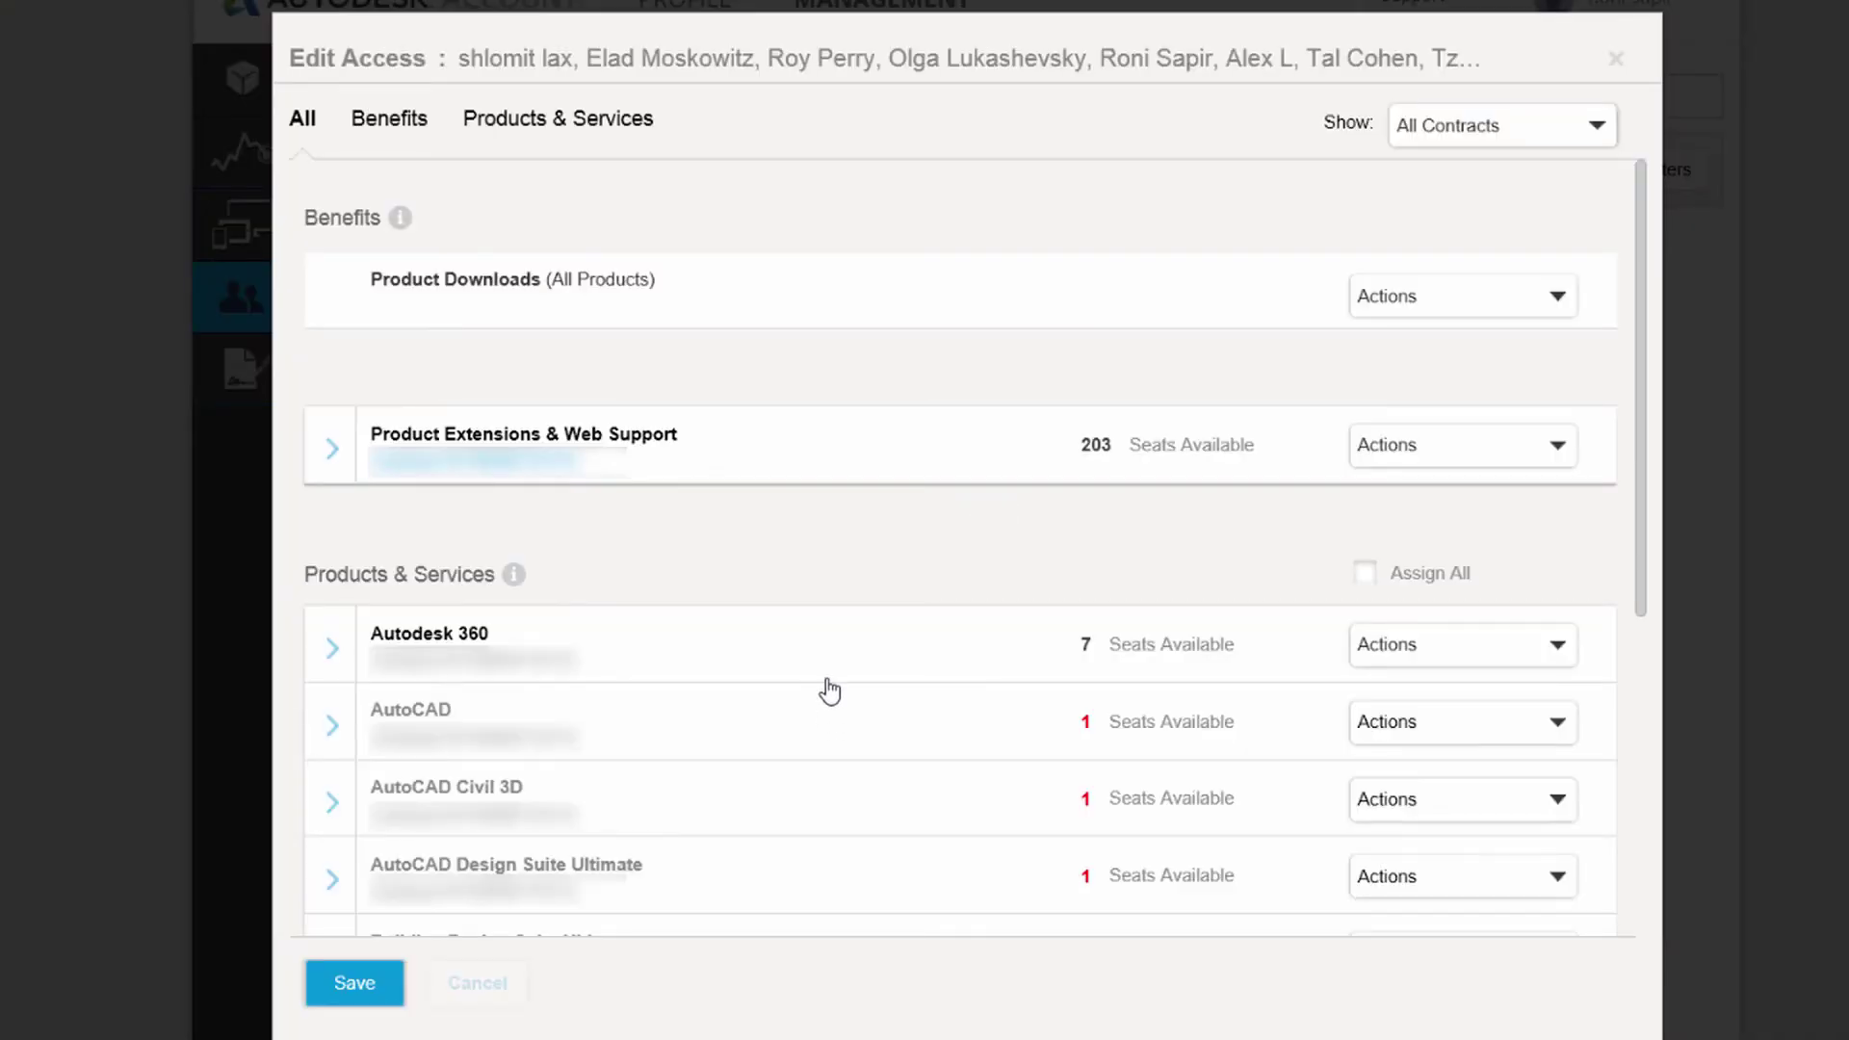
pyautogui.click(1619, 61)
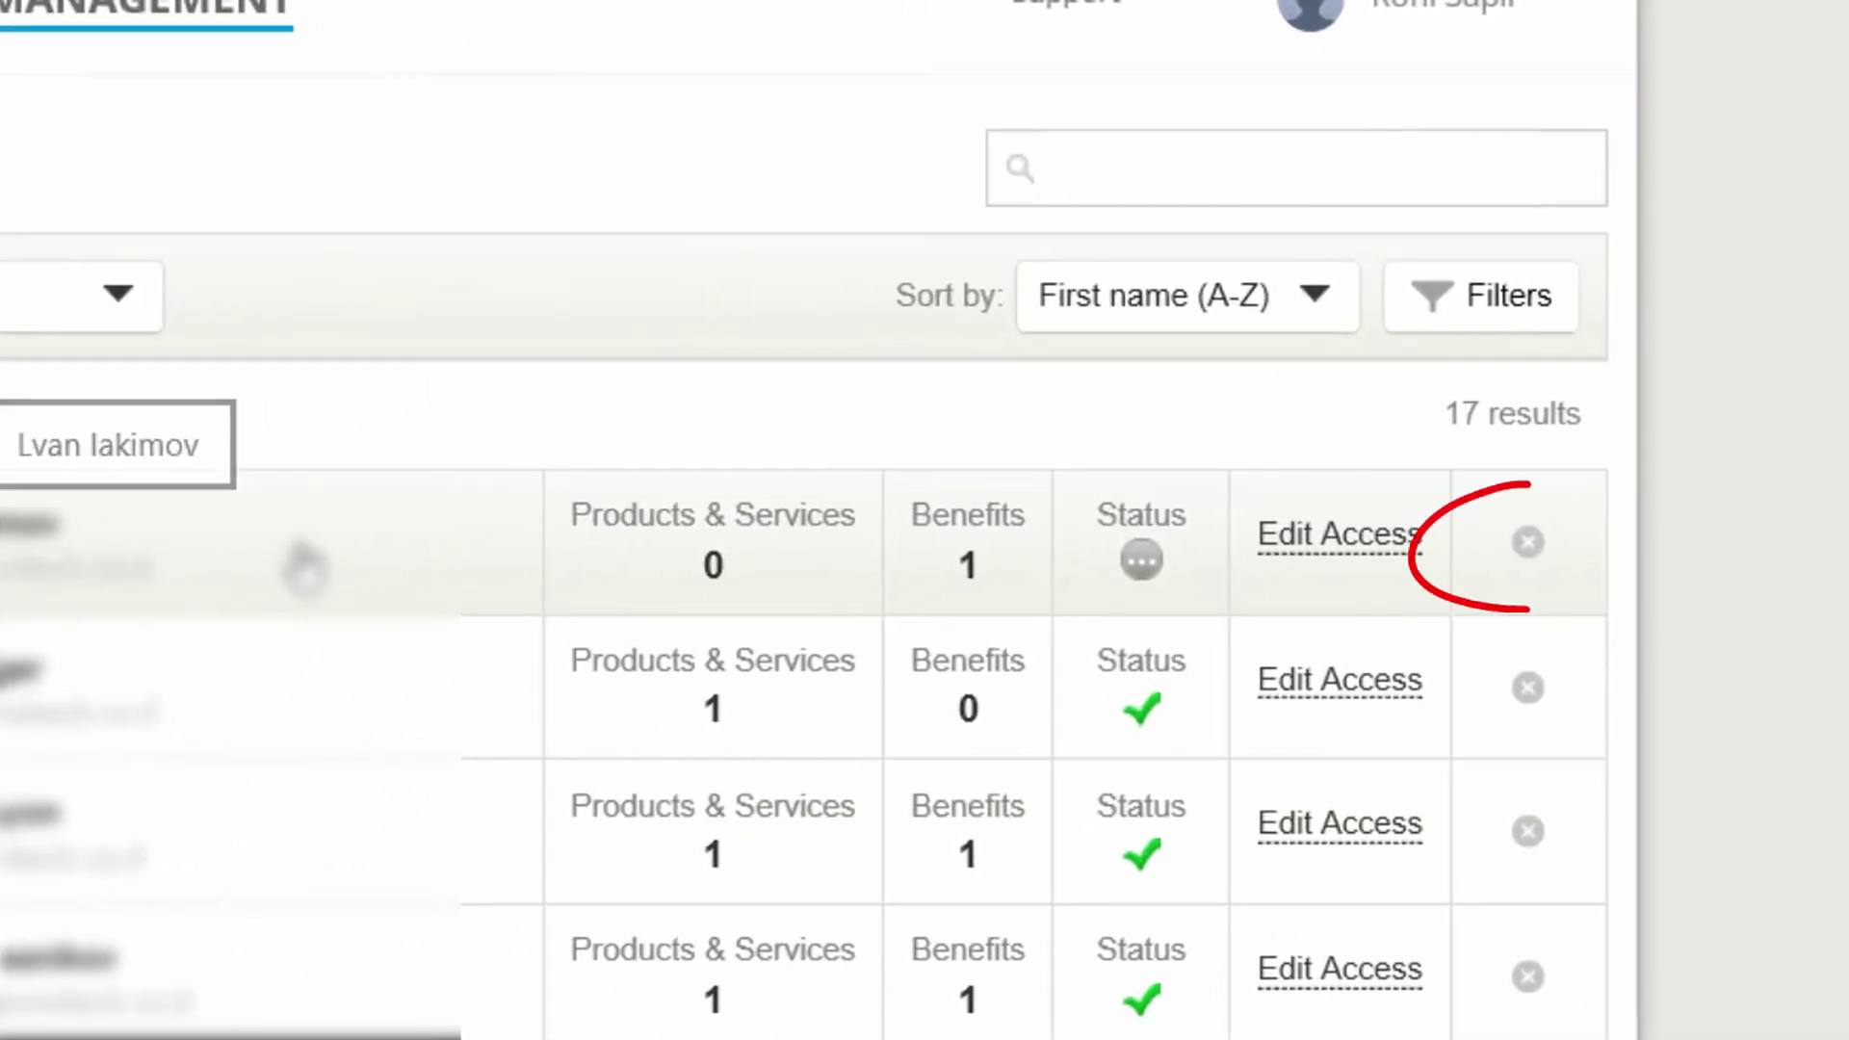
# Remove the pending user at the top of the list and confirm the removal.
pyautogui.click(1526, 546)
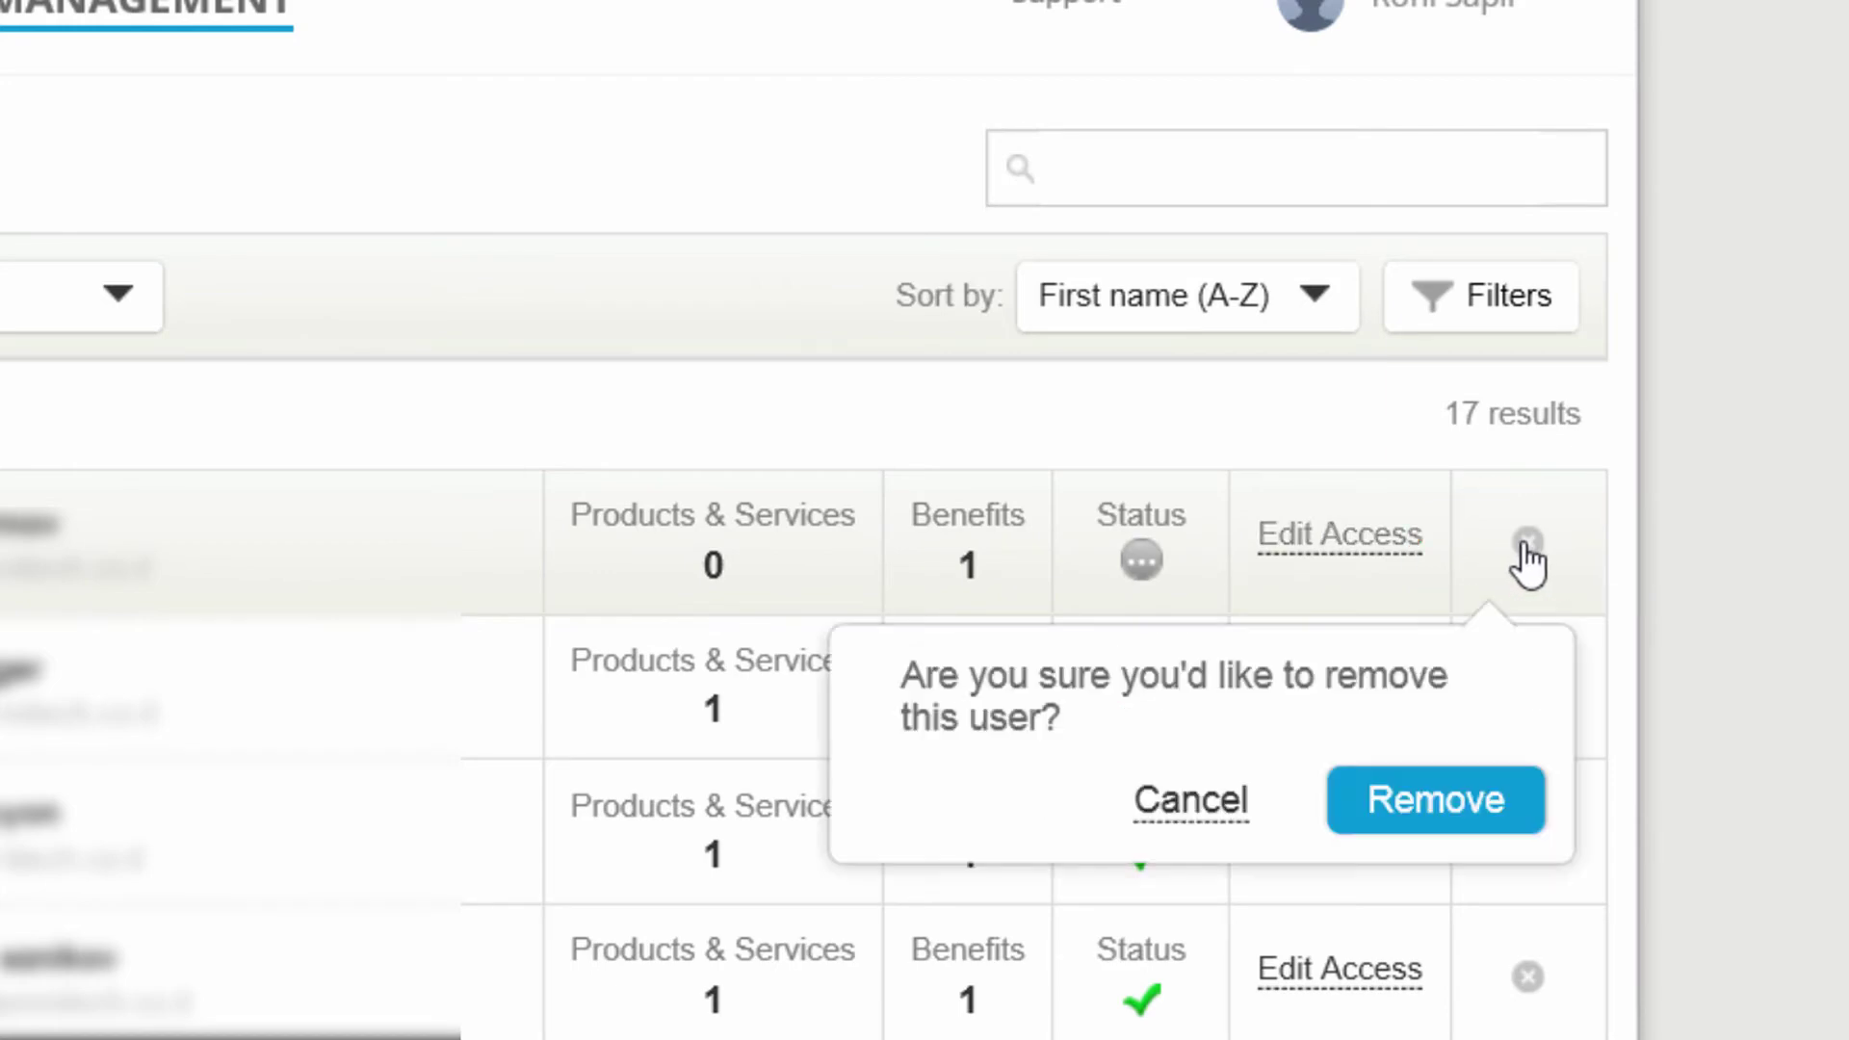
pyautogui.click(1436, 812)
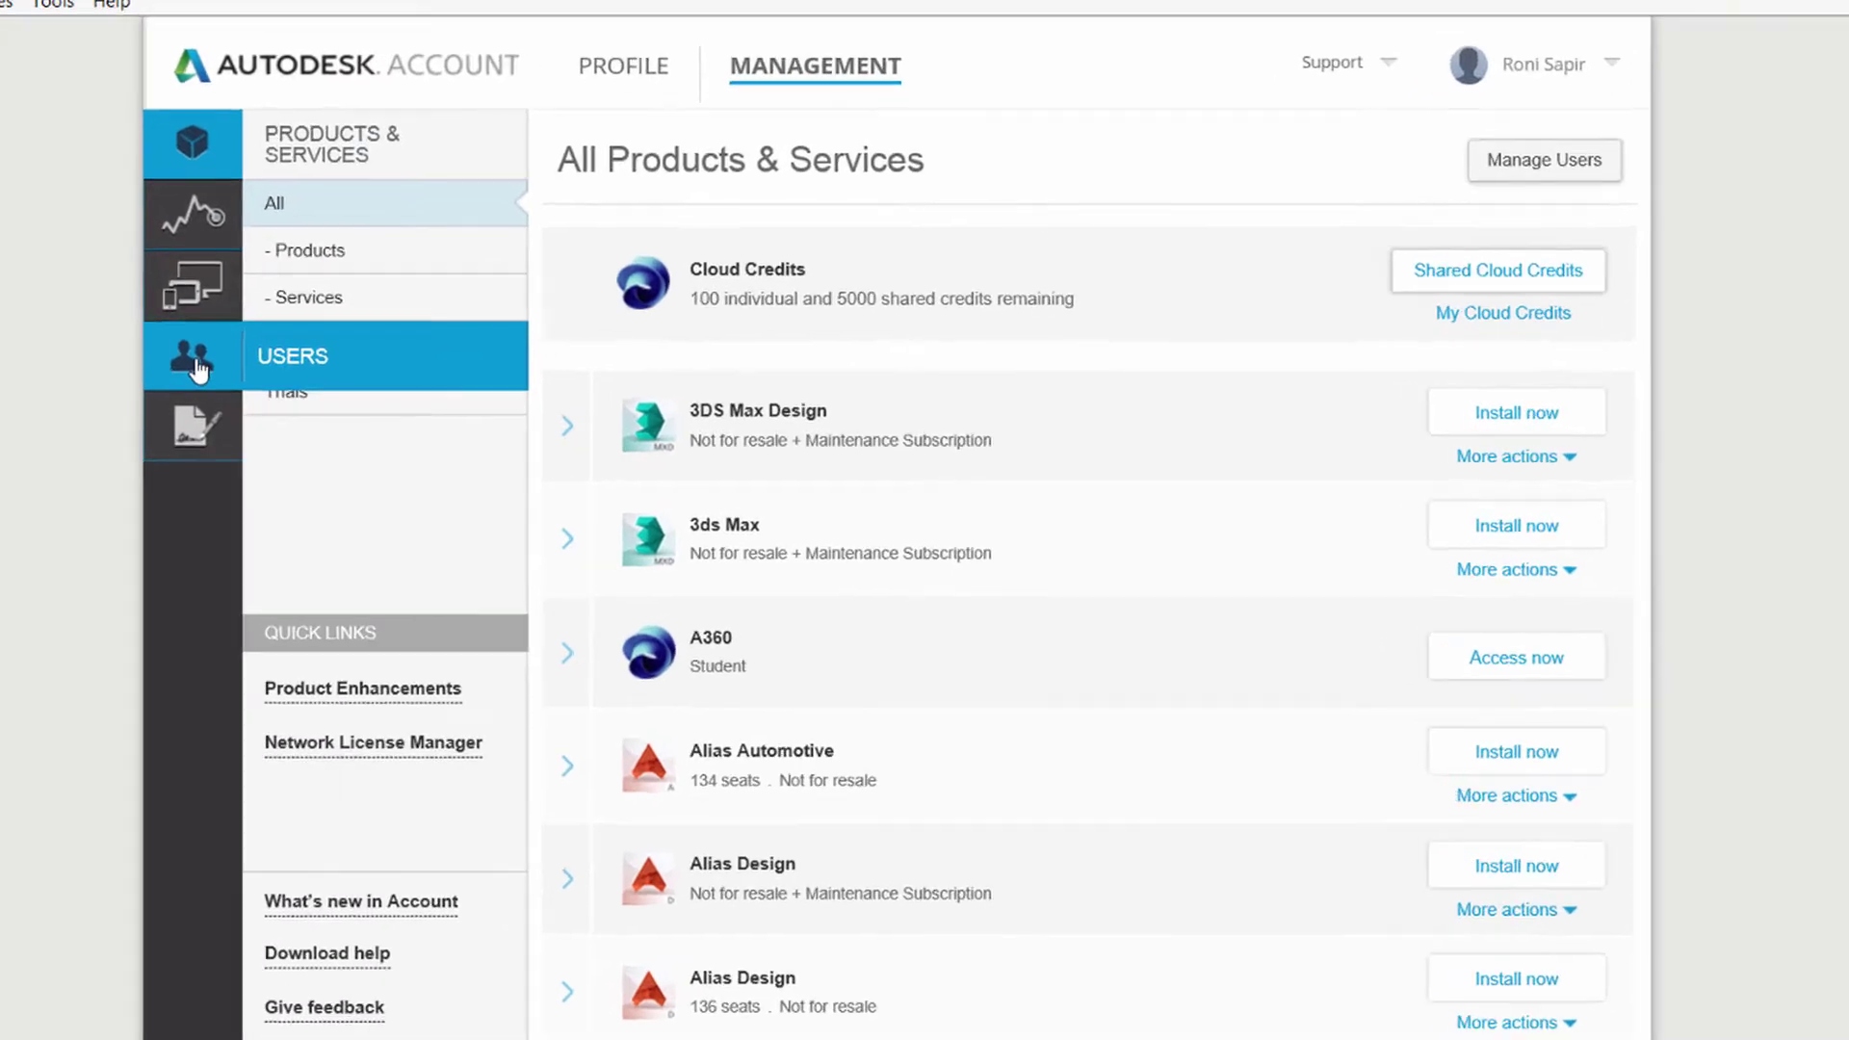
# Return to Manage Users and expand, then collapse, the new user's row showing 0 products and 0 benefits.
pyautogui.click(197, 366)
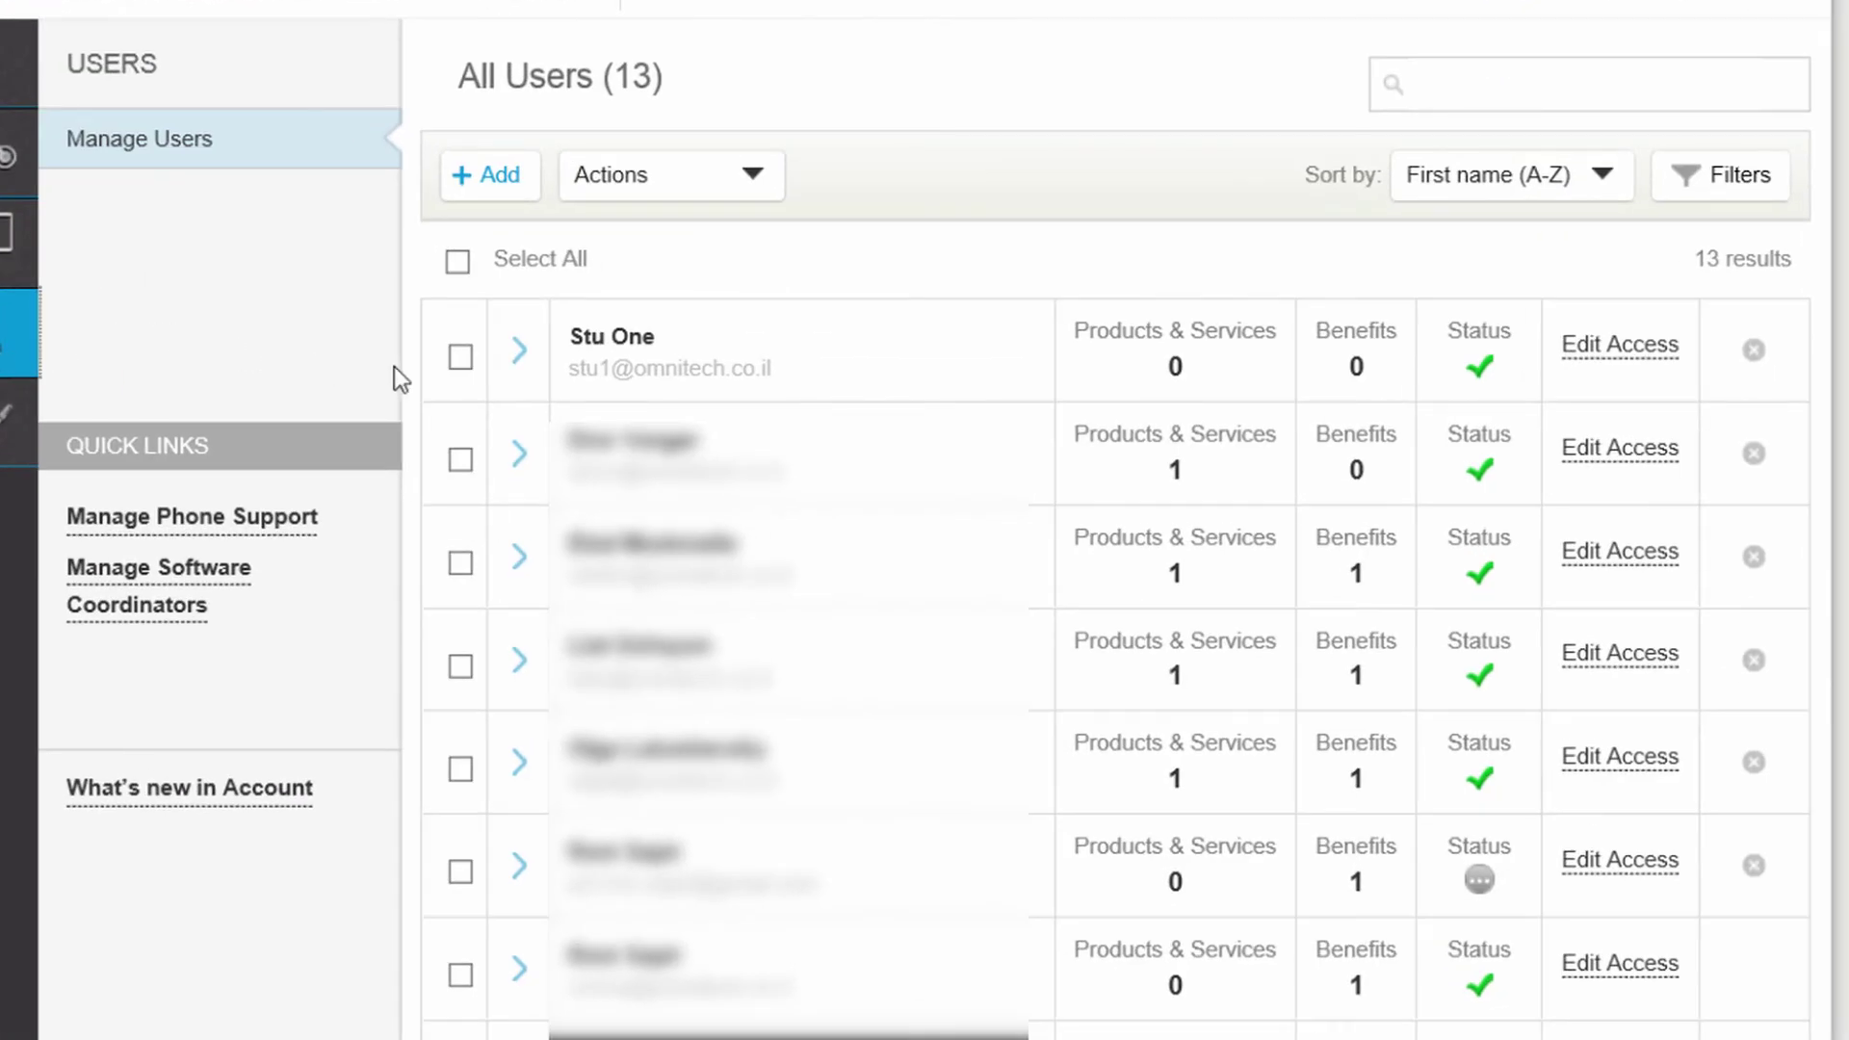
pyautogui.click(520, 354)
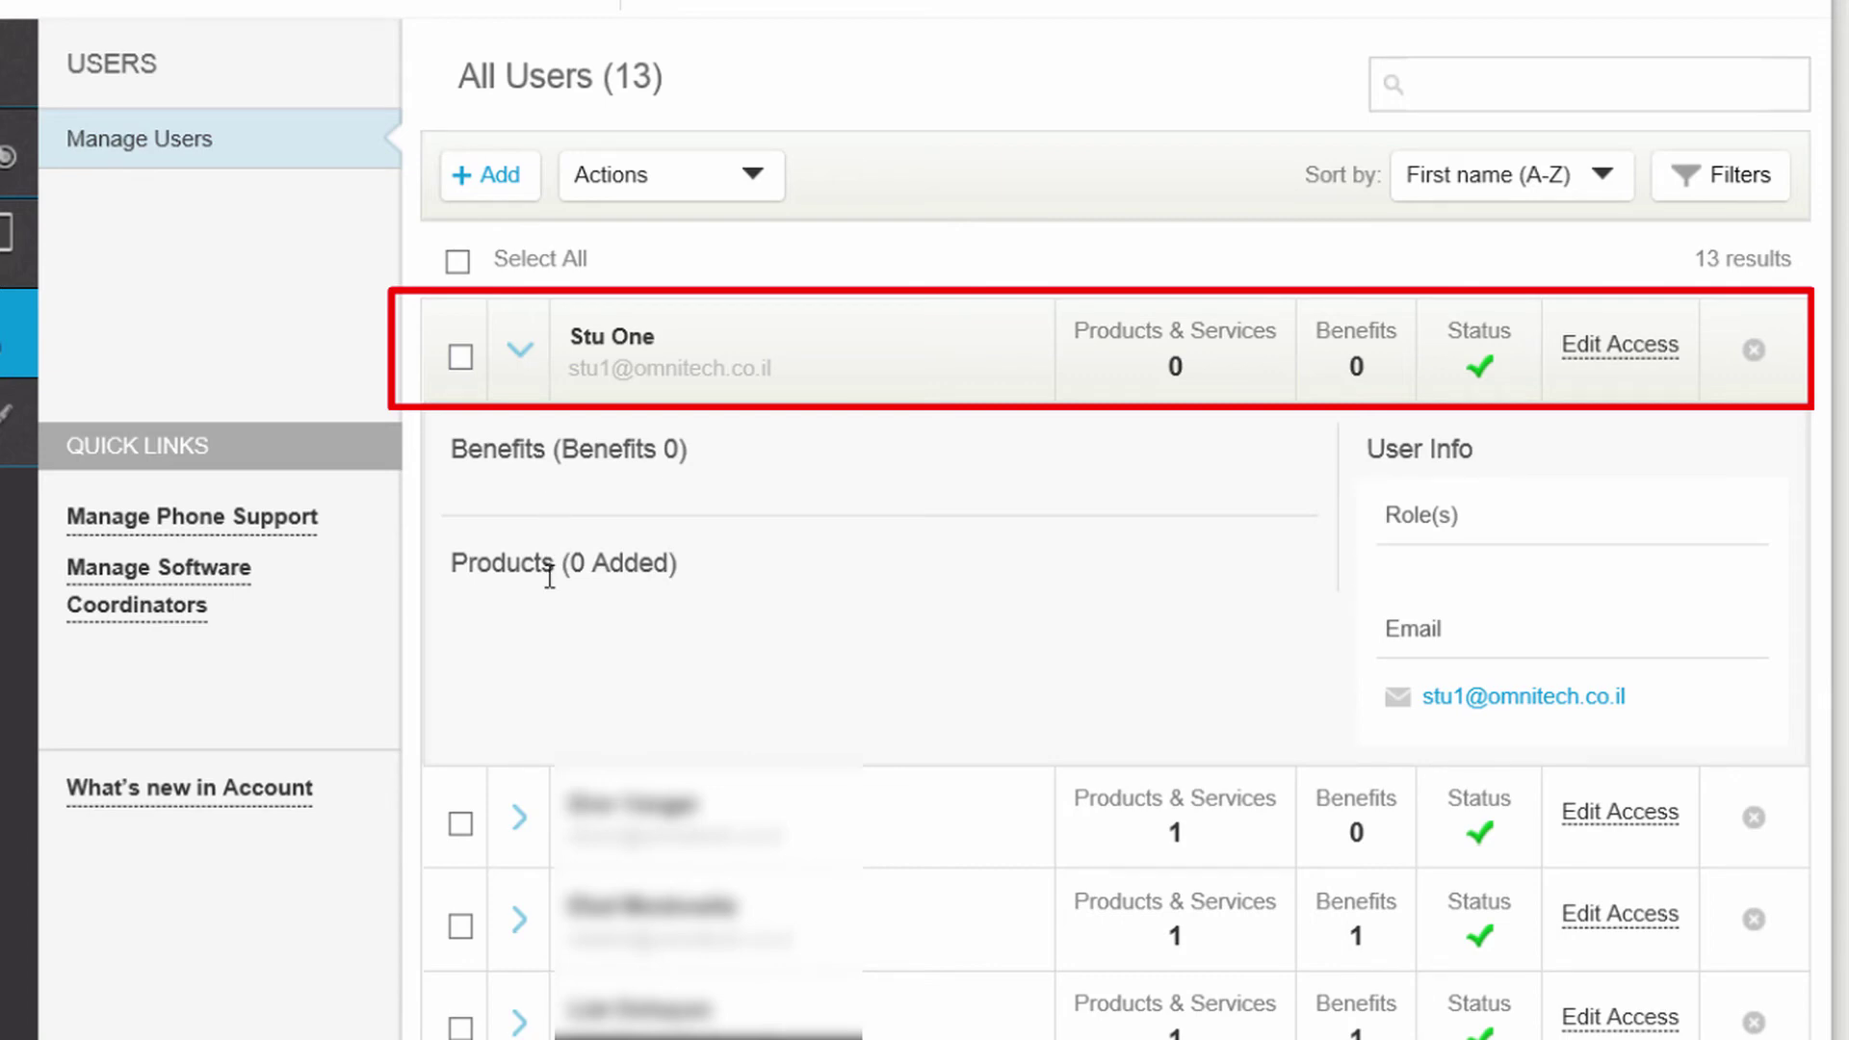
pyautogui.click(517, 359)
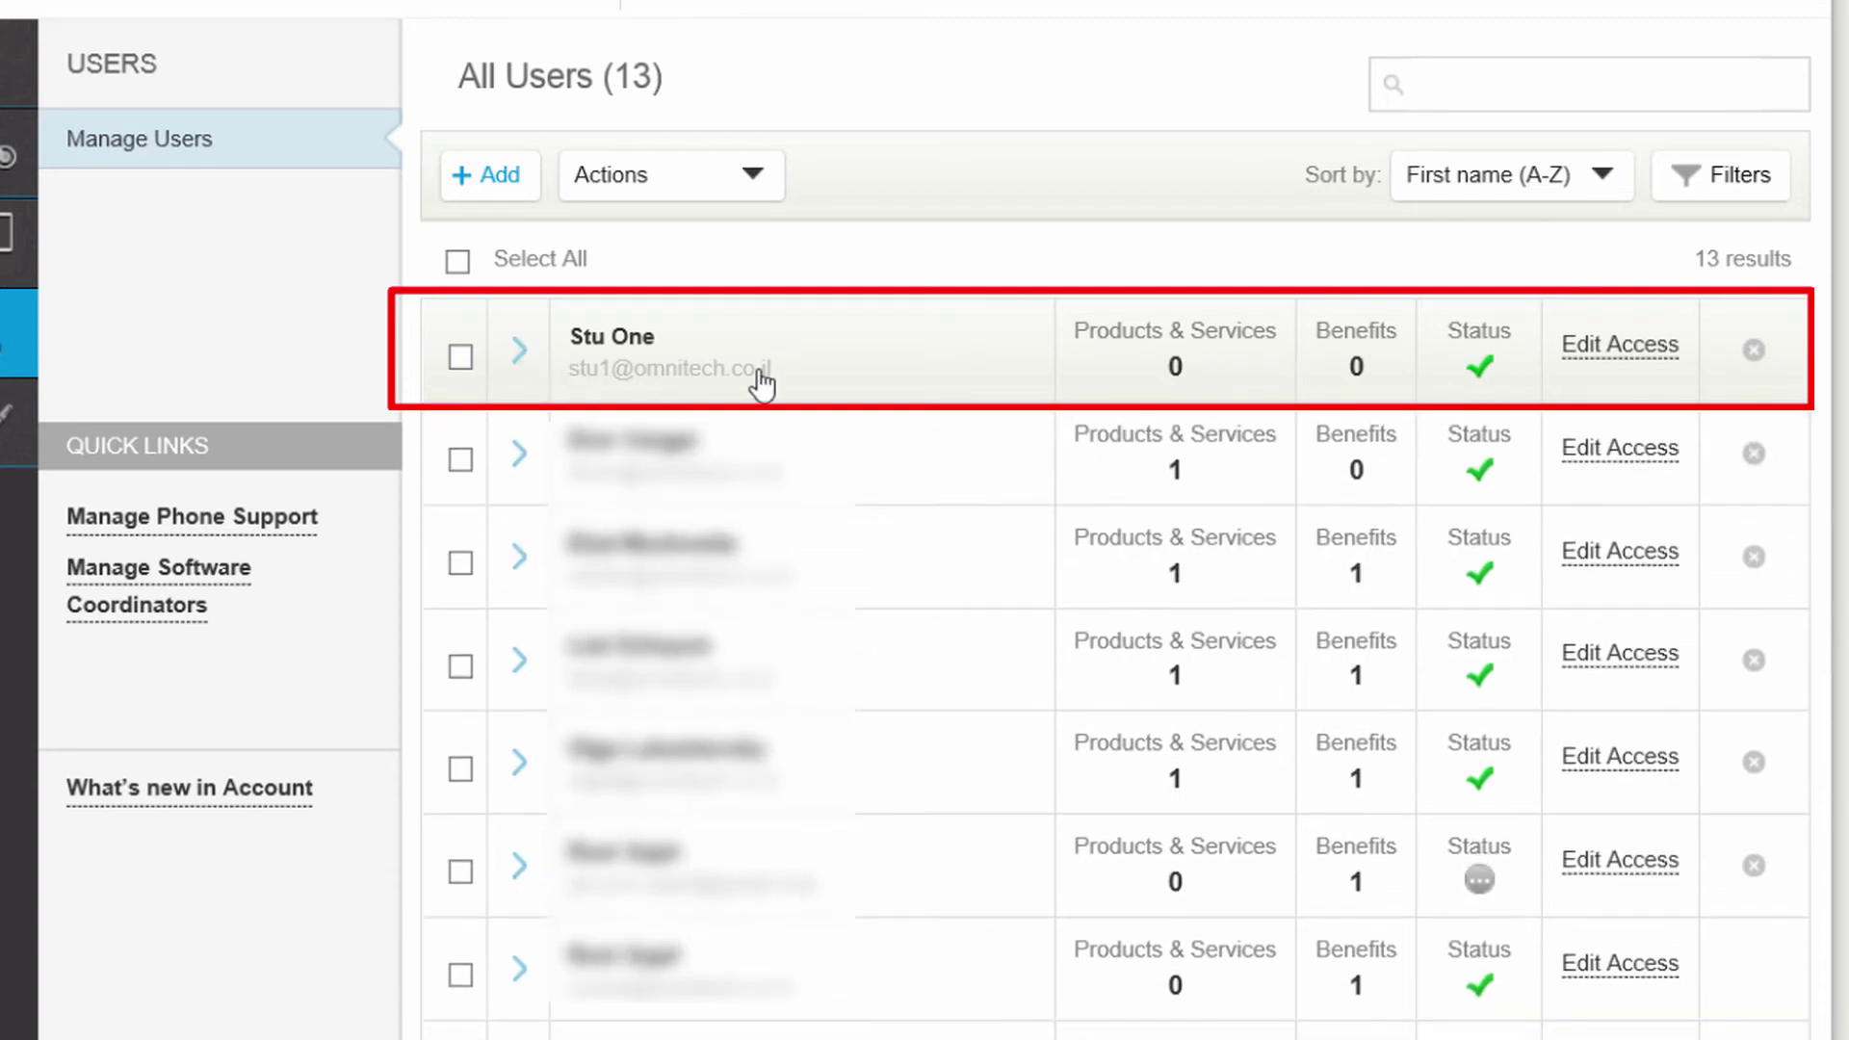
# Open Edit Access for the new user and browse the Benefits and Products & Services views.
pyautogui.click(1595, 366)
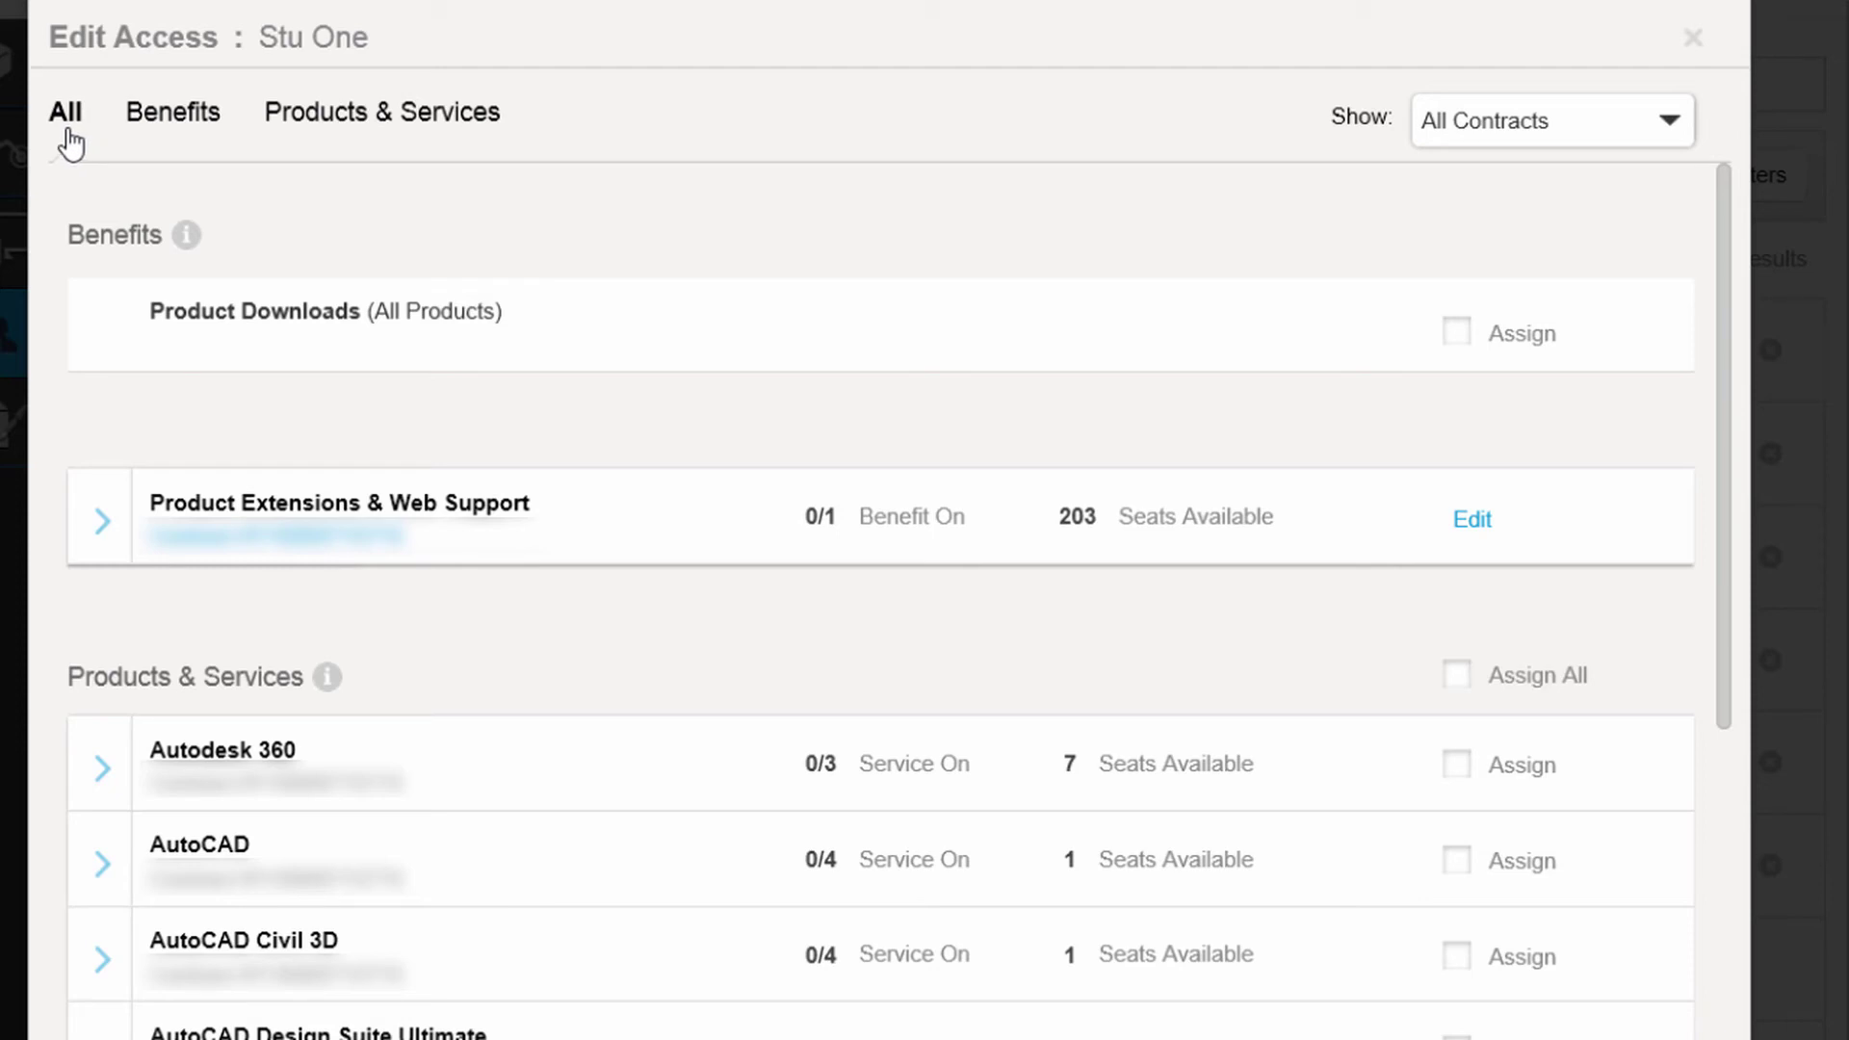
pyautogui.click(176, 119)
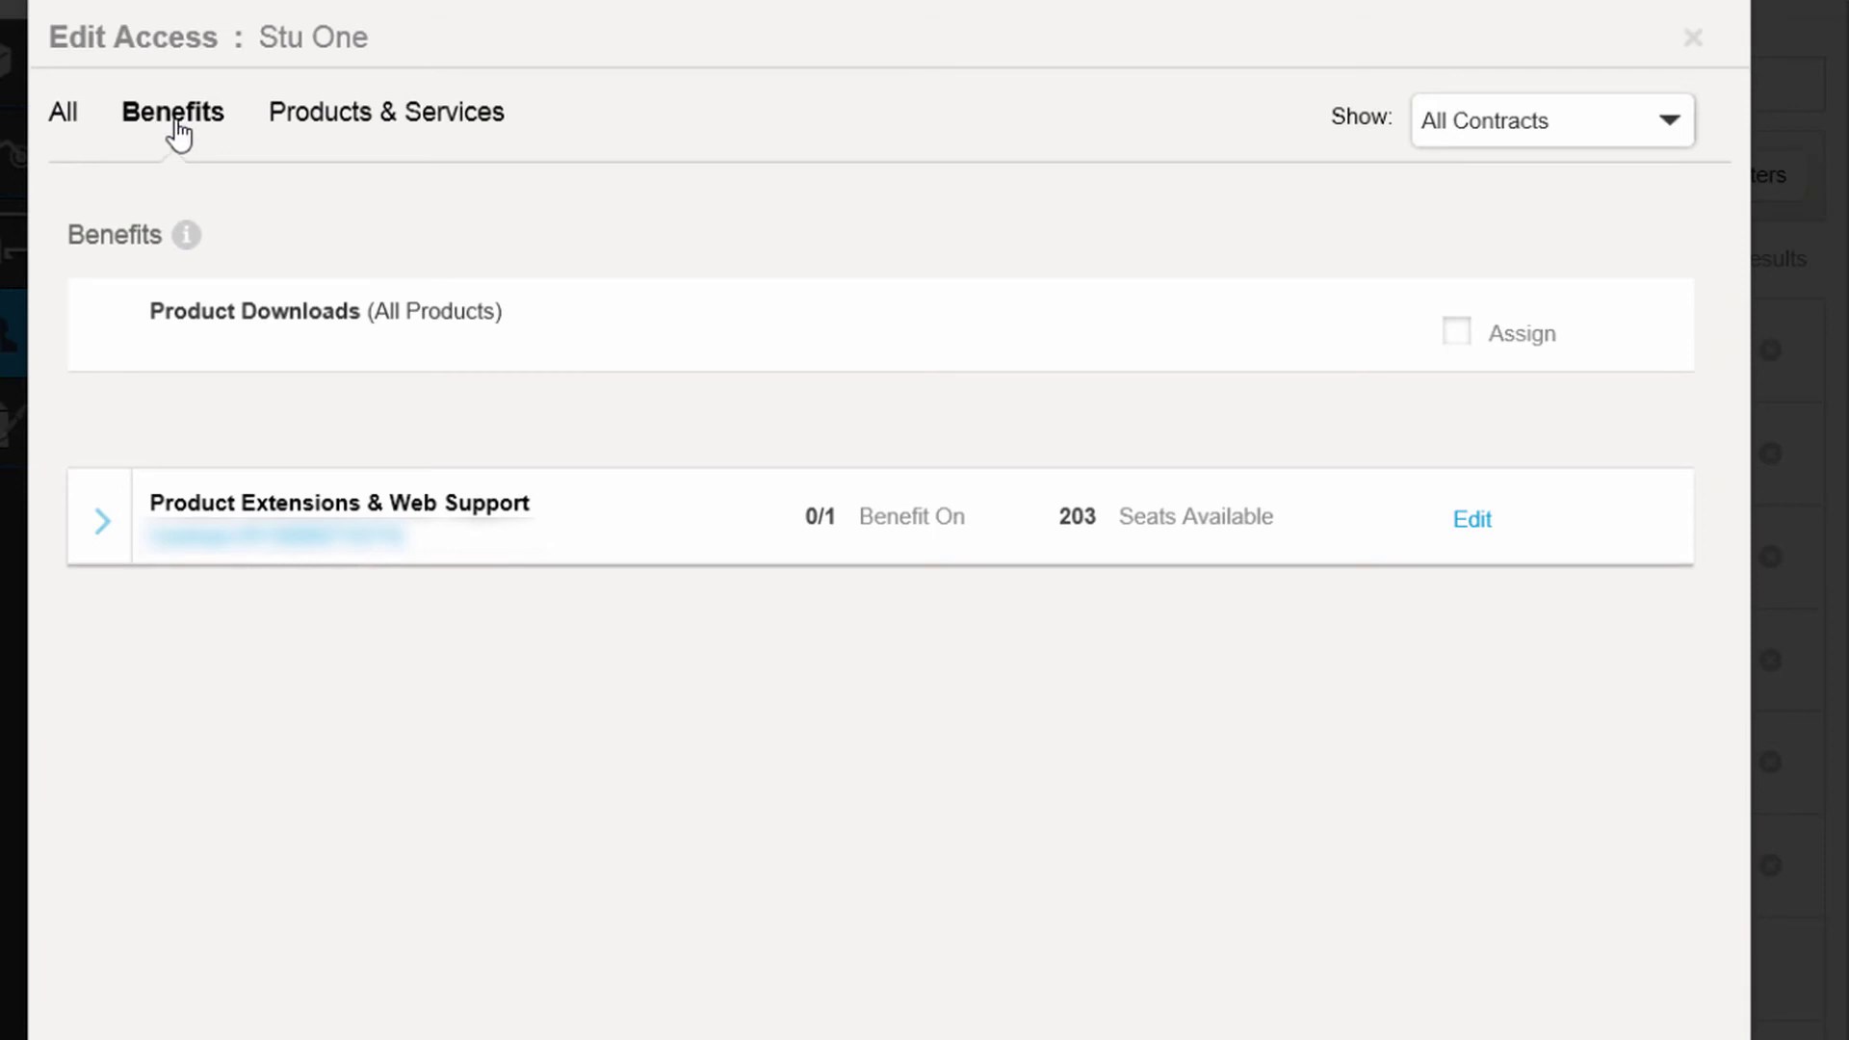
pyautogui.click(362, 138)
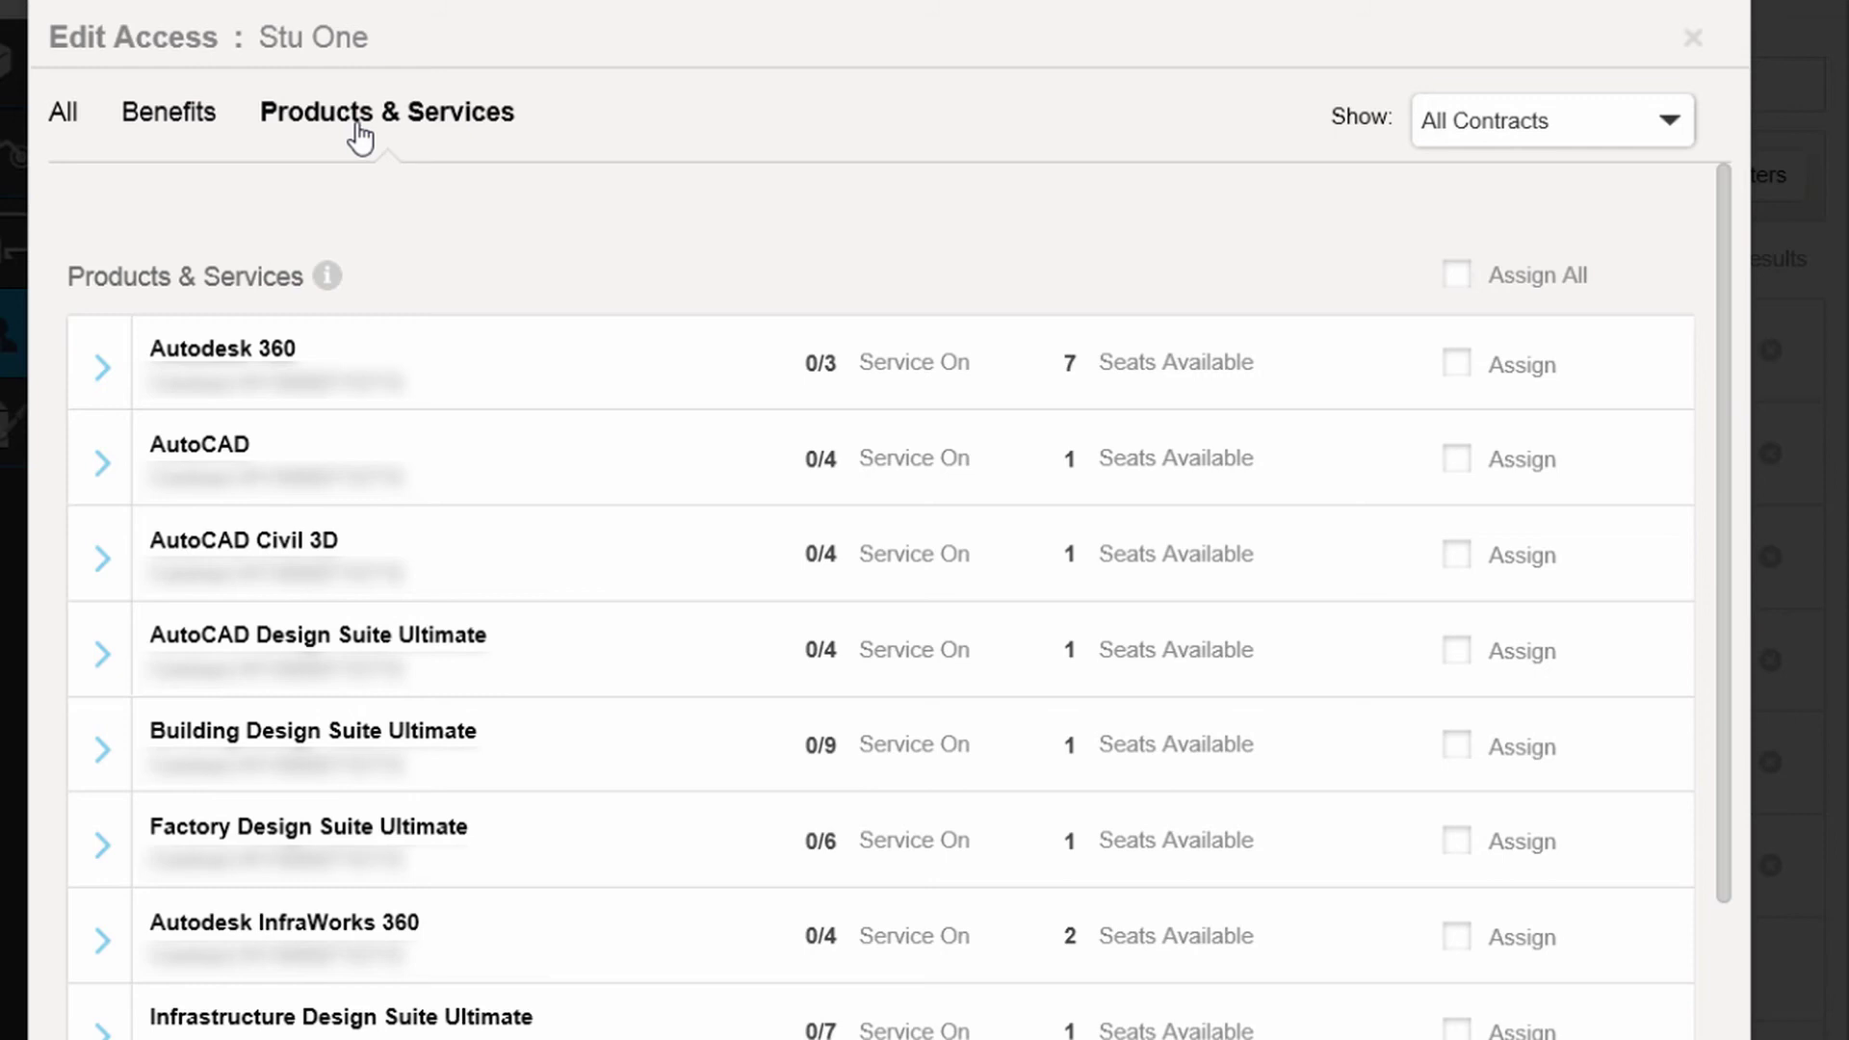
pyautogui.click(62, 135)
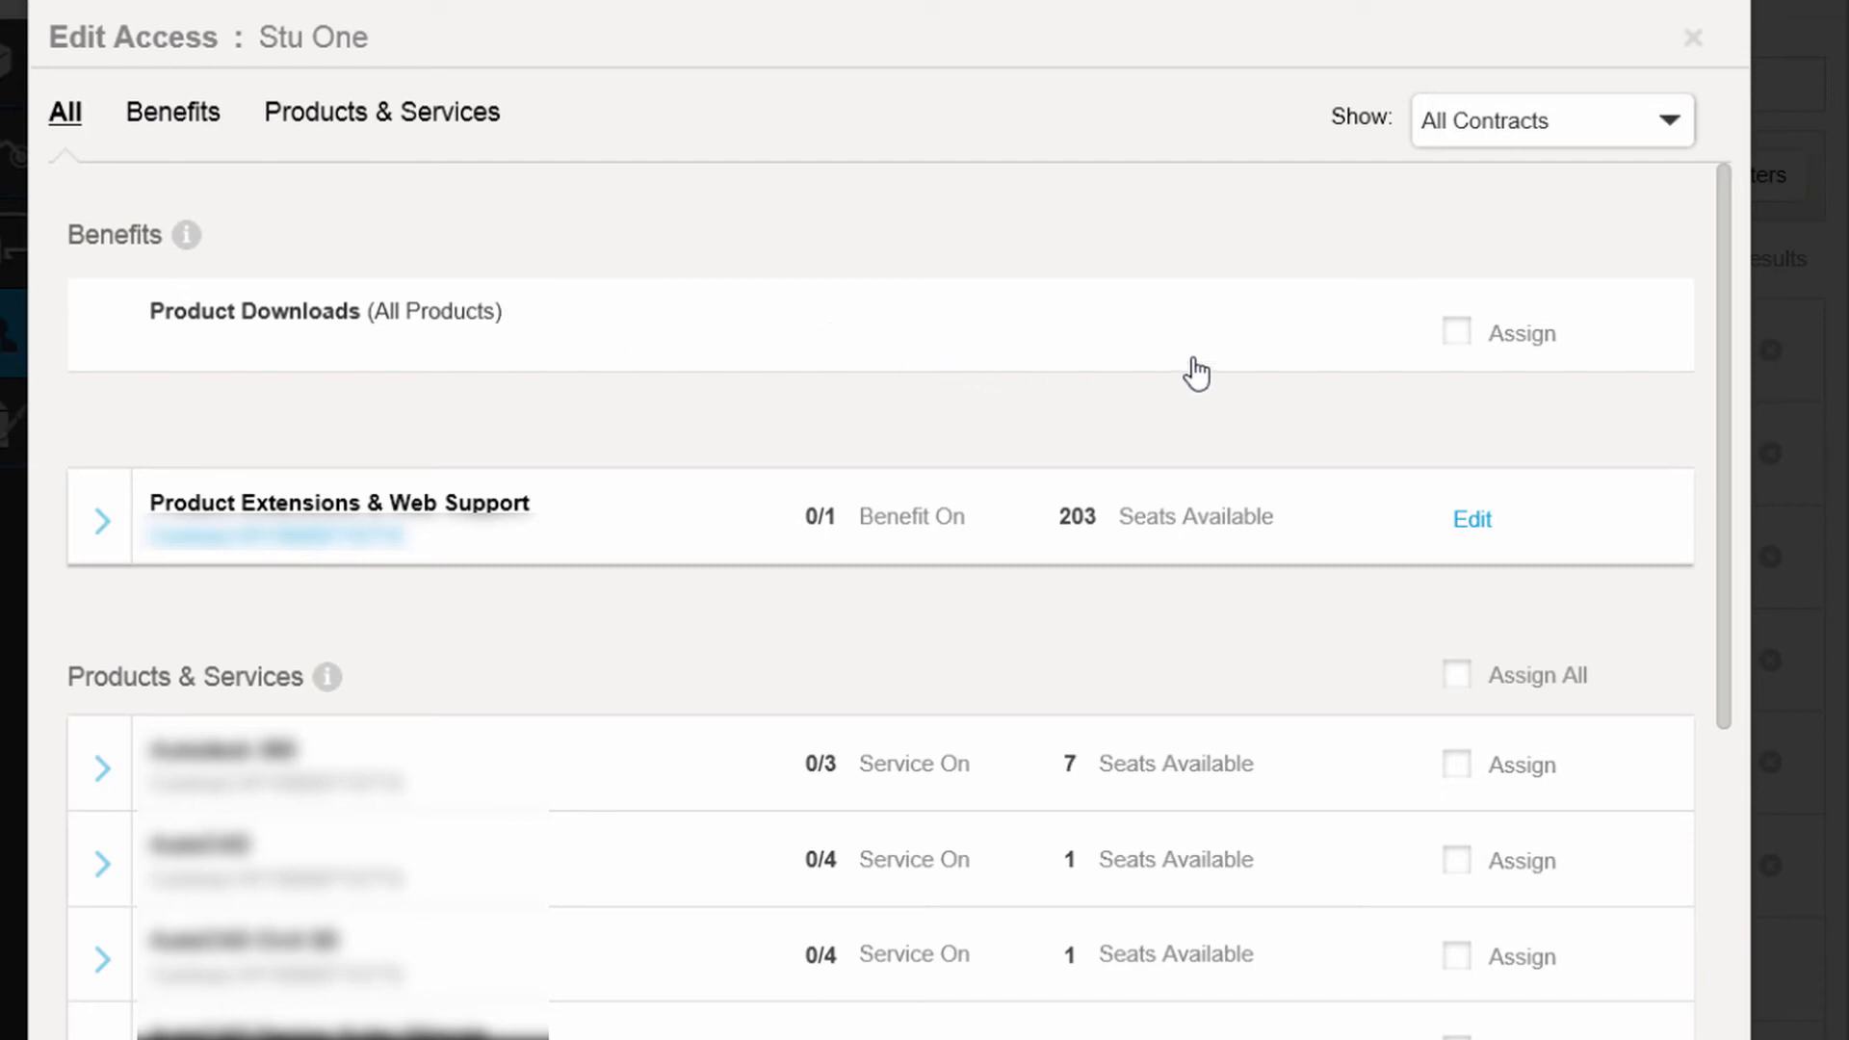
# Assign the Product Downloads and Product Extensions & Web Support benefits to the user.
pyautogui.click(1457, 334)
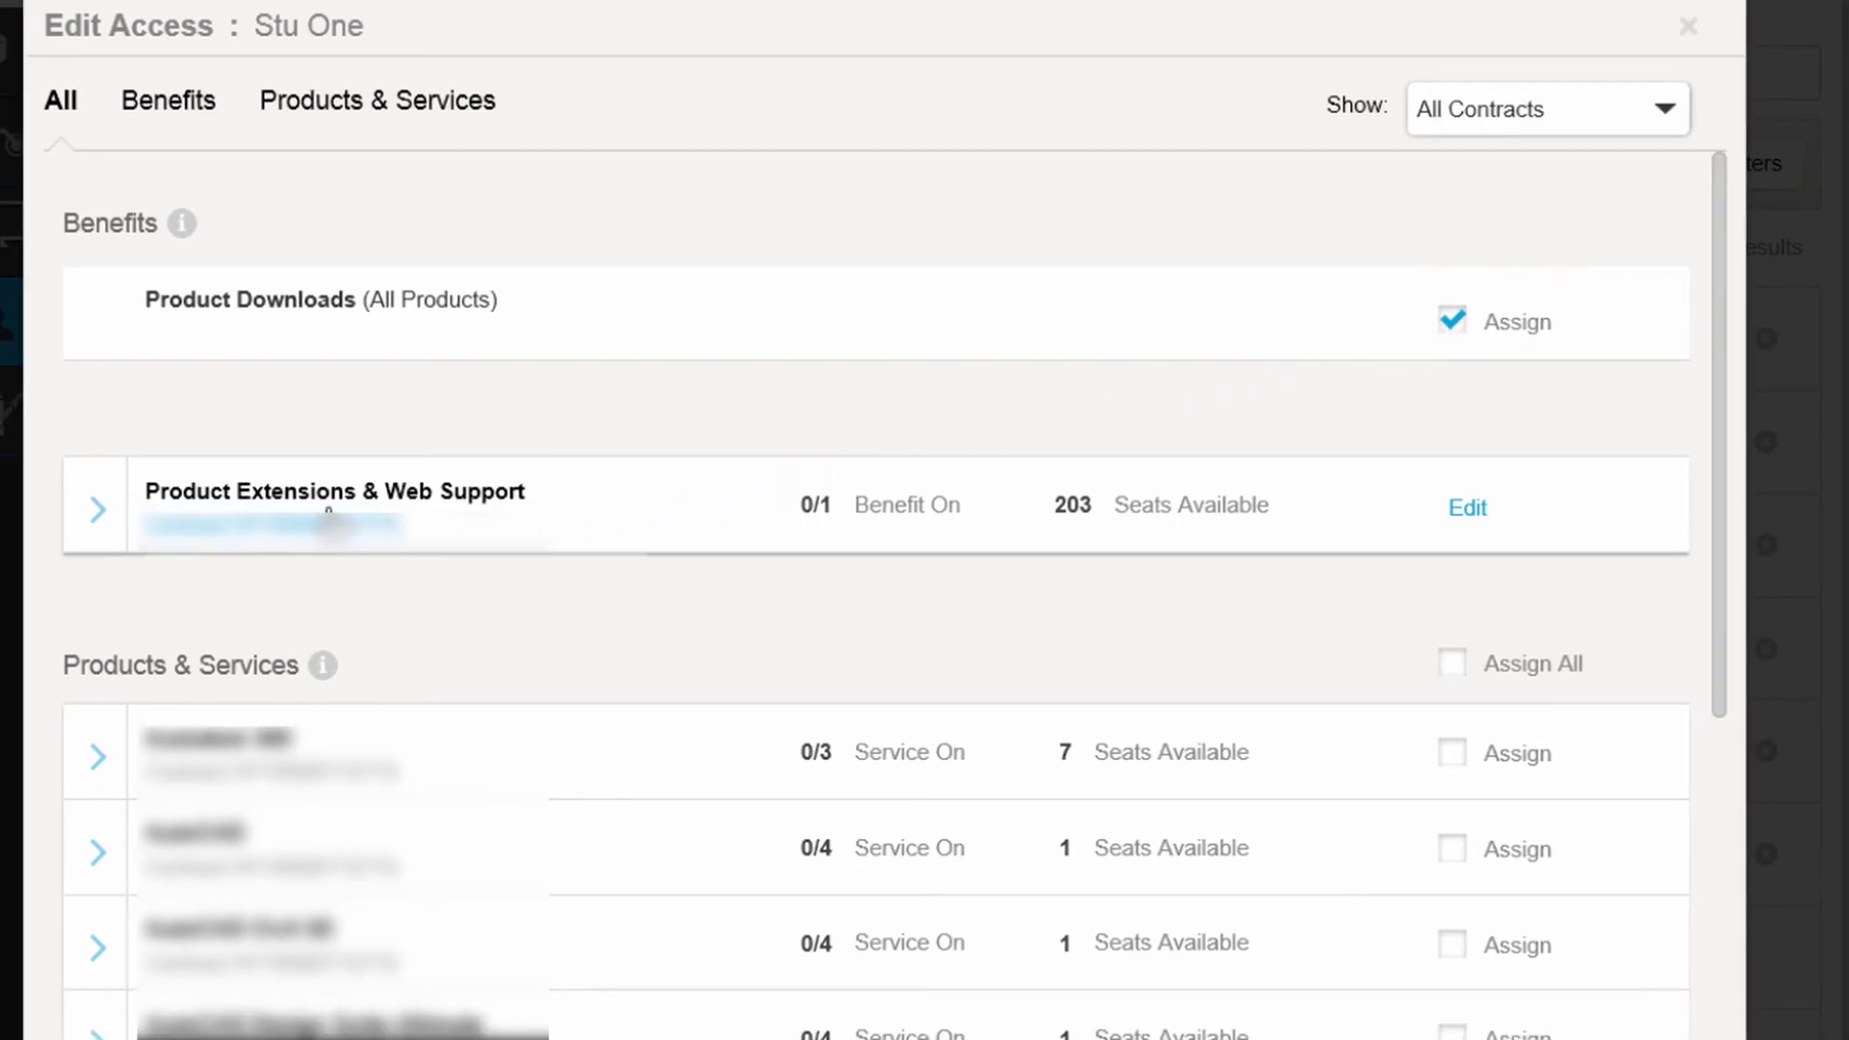
pyautogui.click(329, 518)
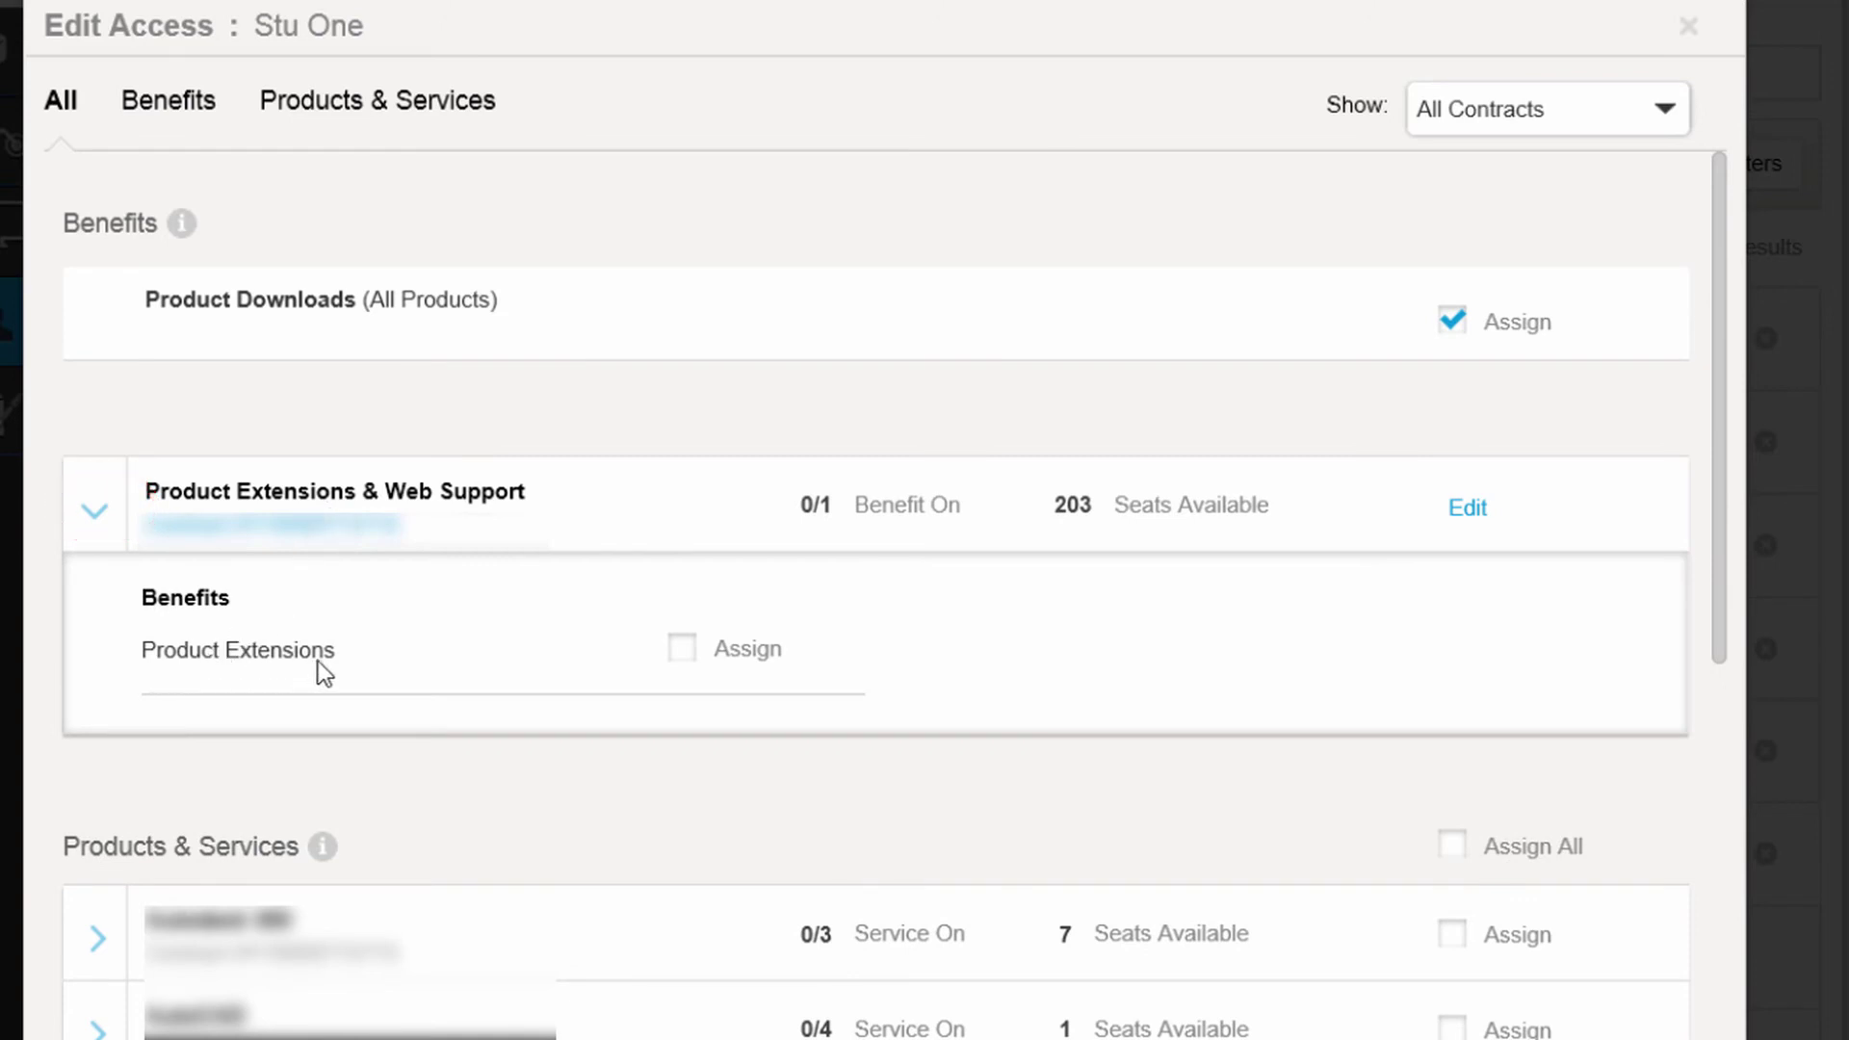
pyautogui.click(686, 647)
# Assign Autodesk 360, AutoCAD, and then all products and services to the user.
pyautogui.moveTo(1720, 644); pyautogui.dragTo(1707, 908)
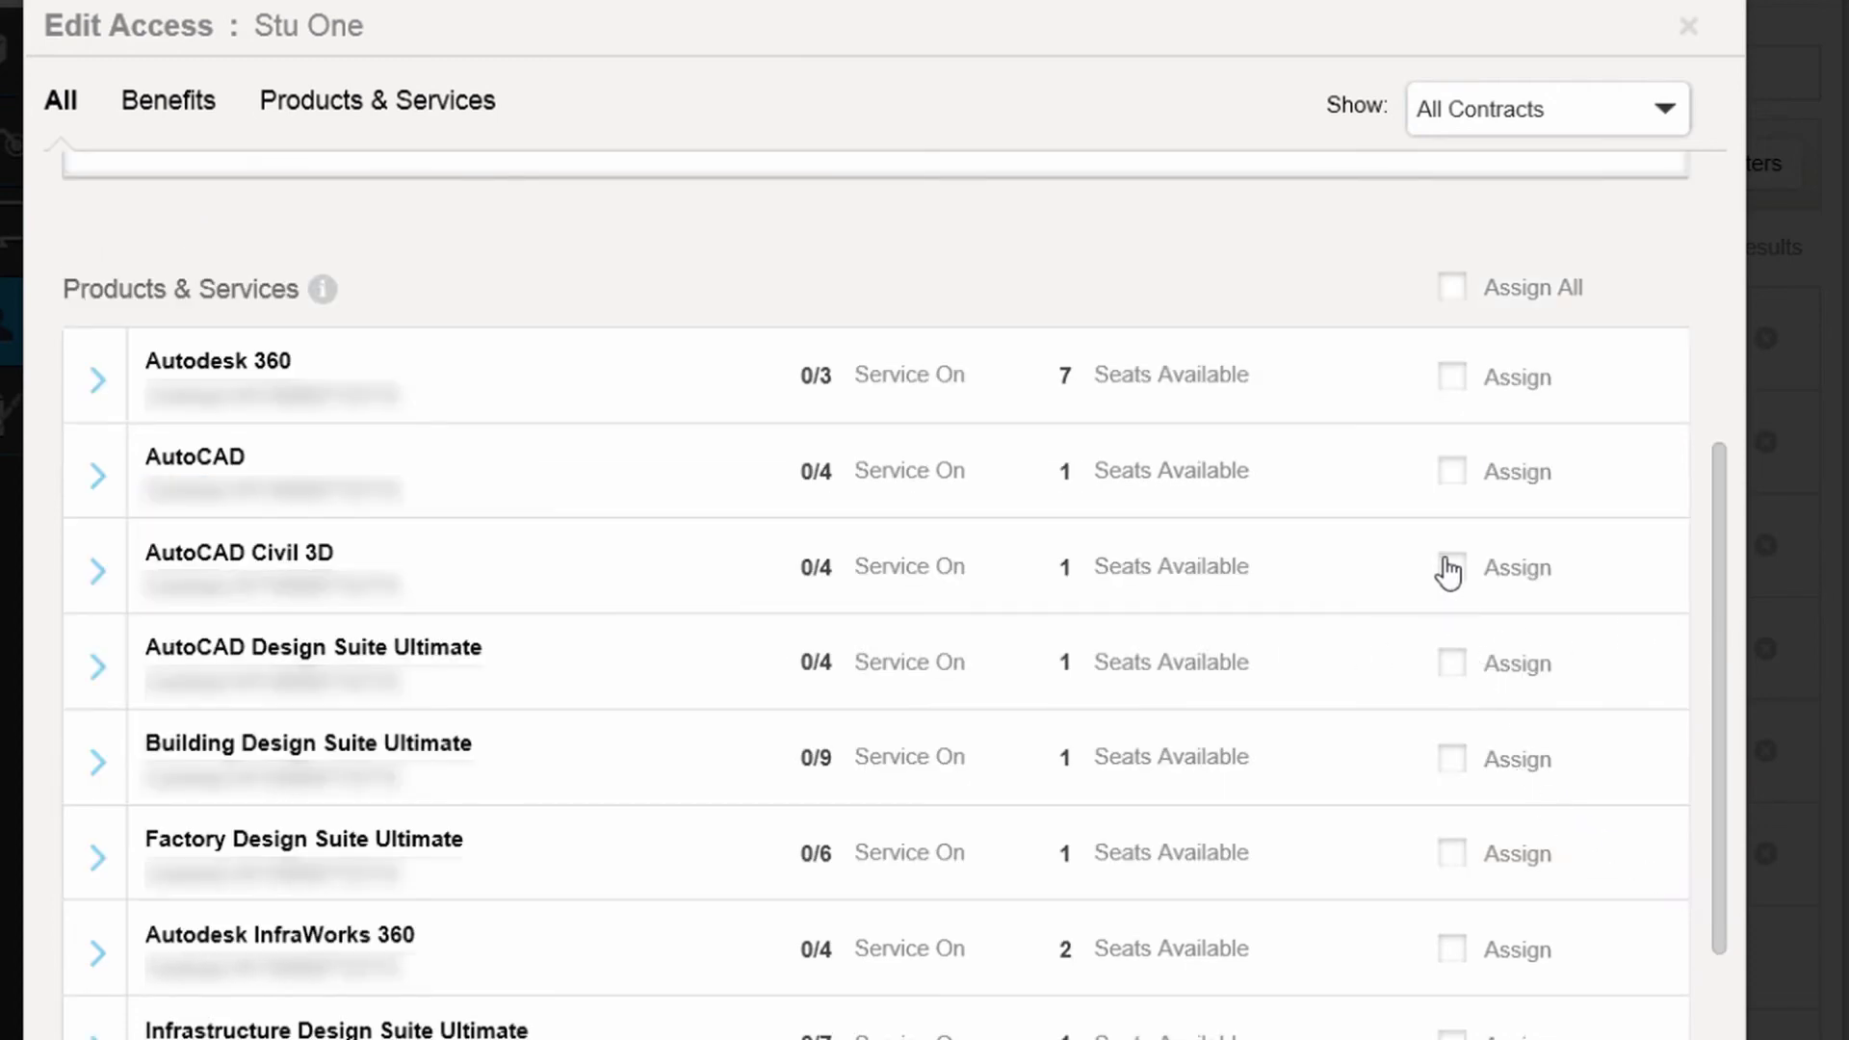
pyautogui.click(1453, 376)
pyautogui.click(1456, 486)
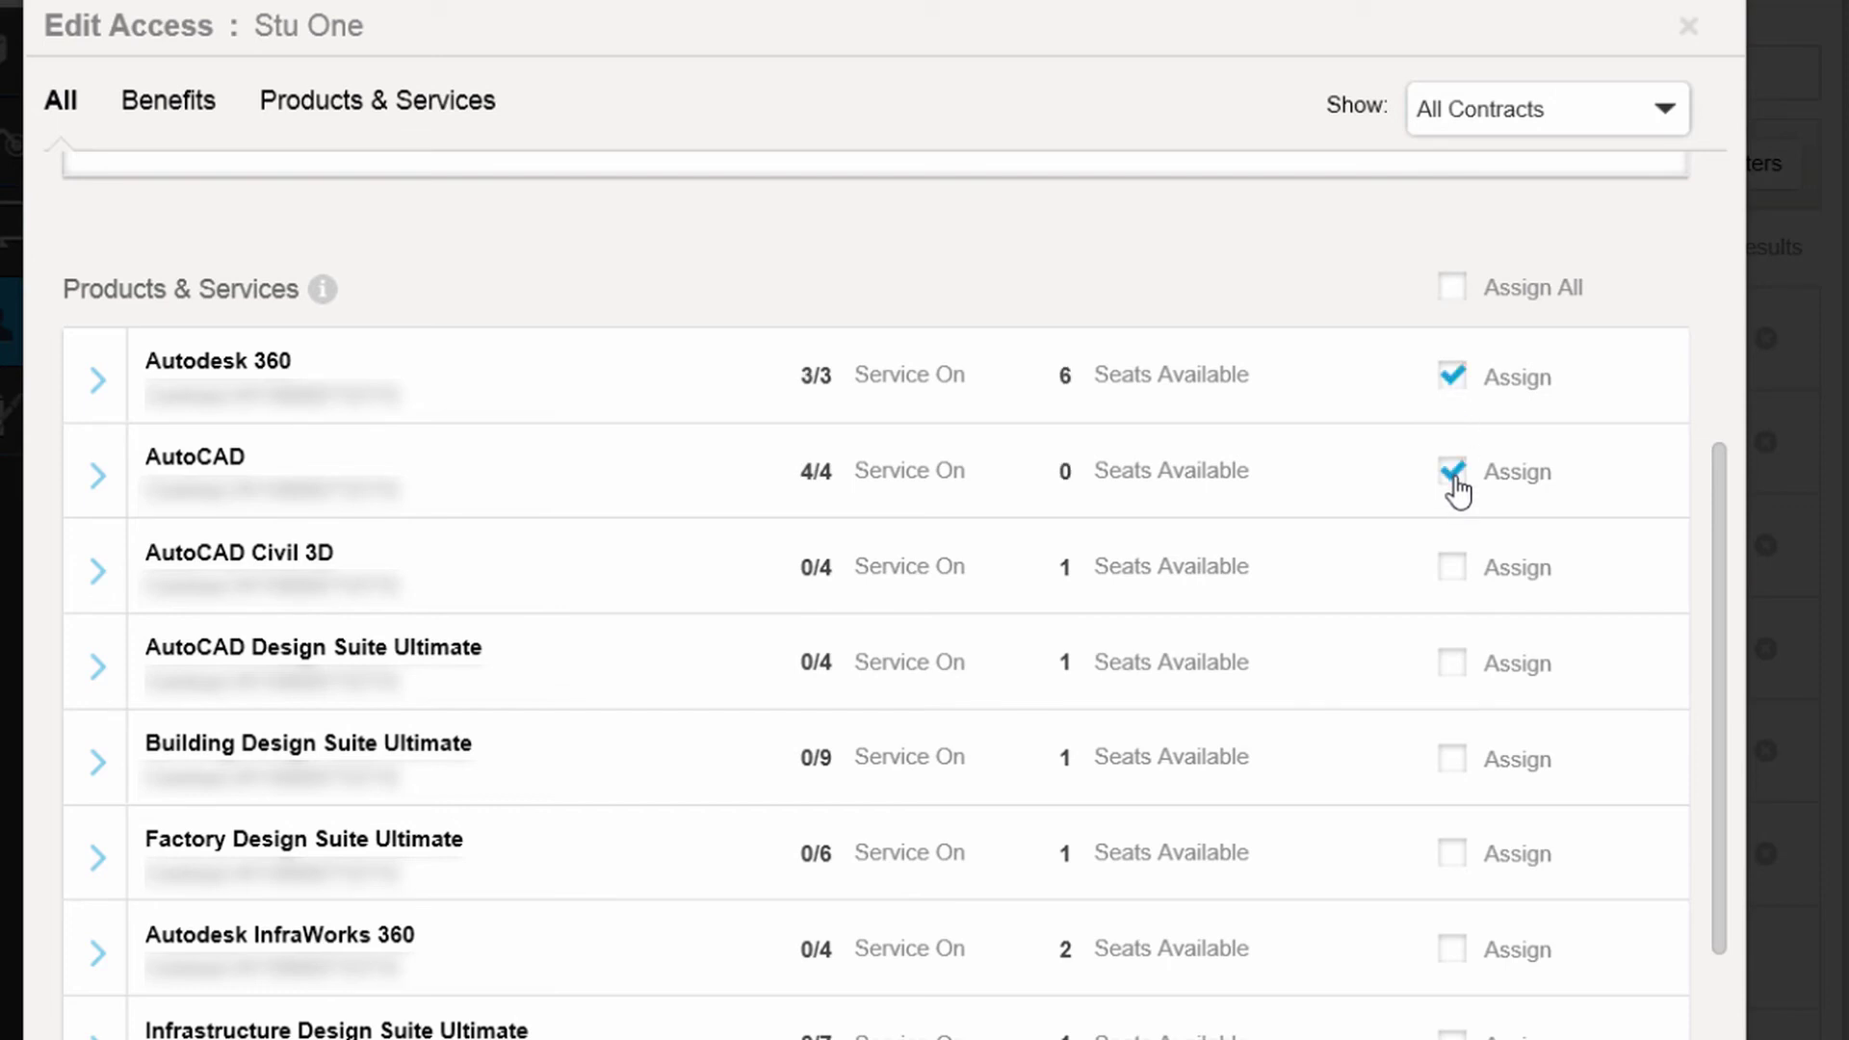
pyautogui.click(1451, 291)
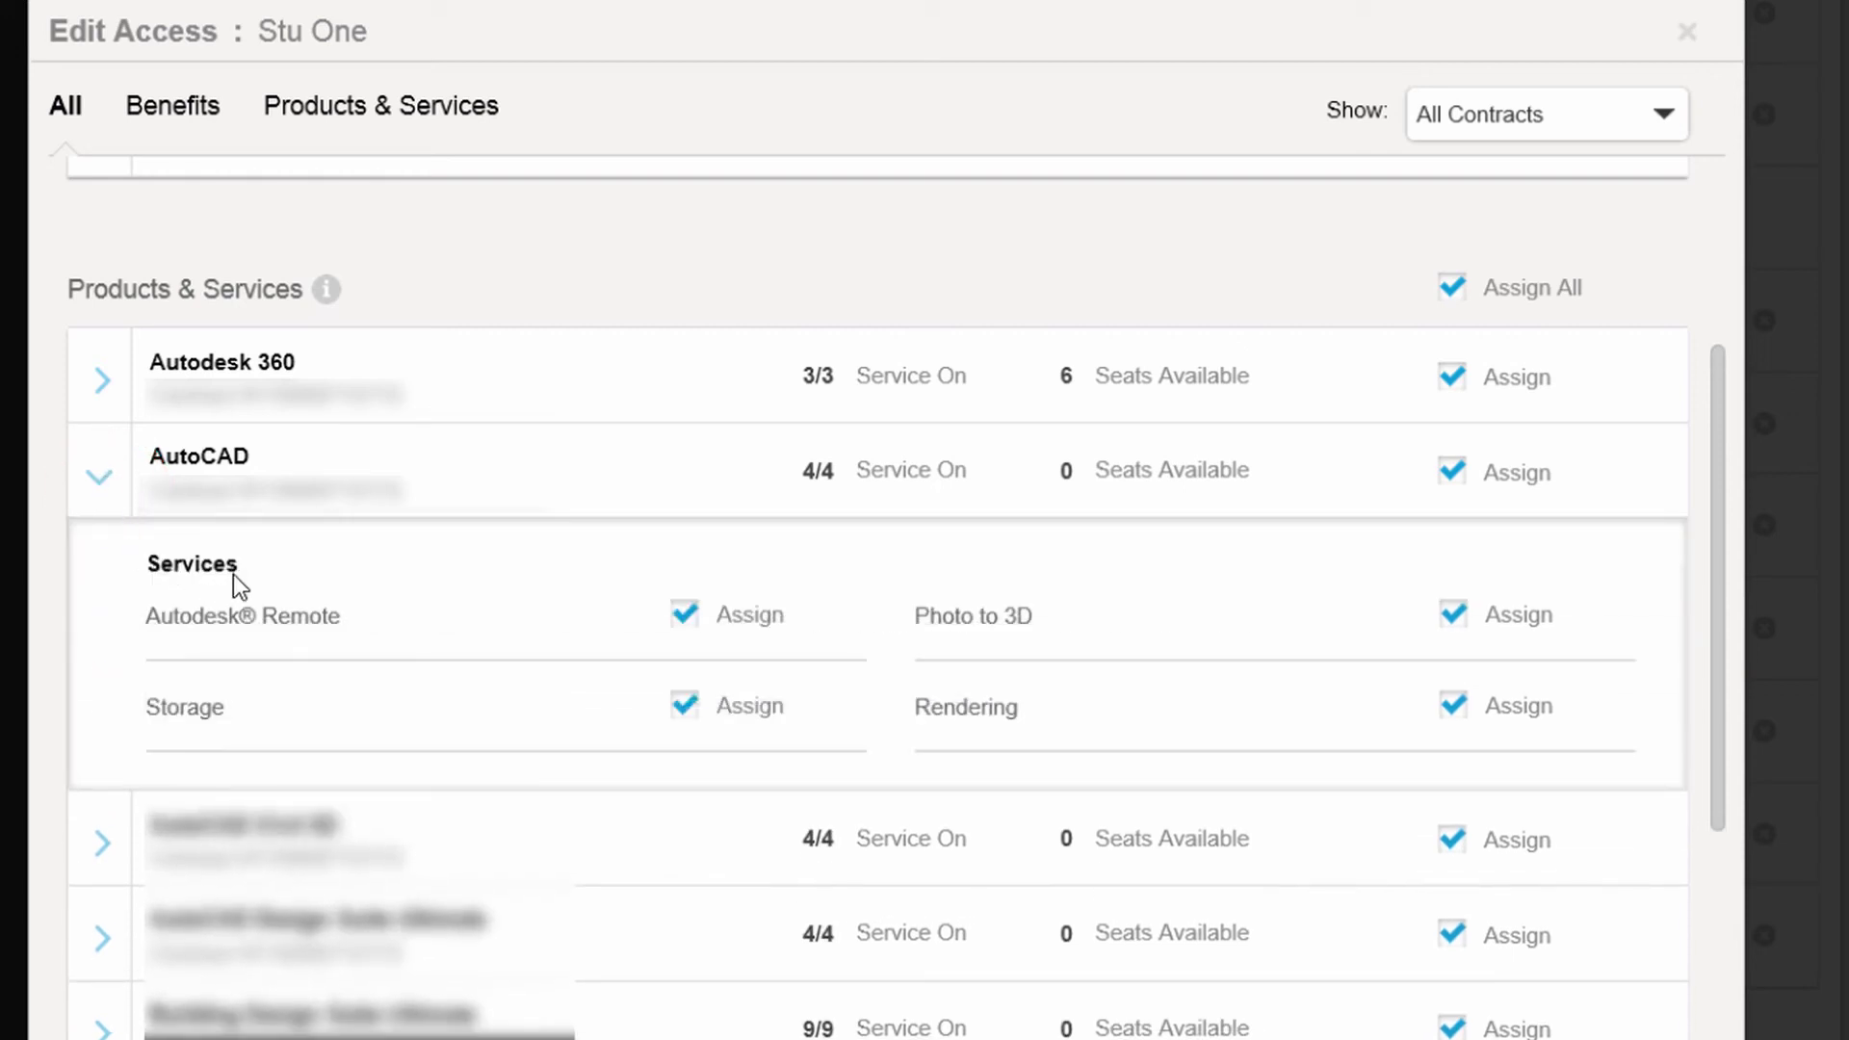
# Restrict AutoCAD to only the Rendering service and save the access changes.
pyautogui.click(681, 621)
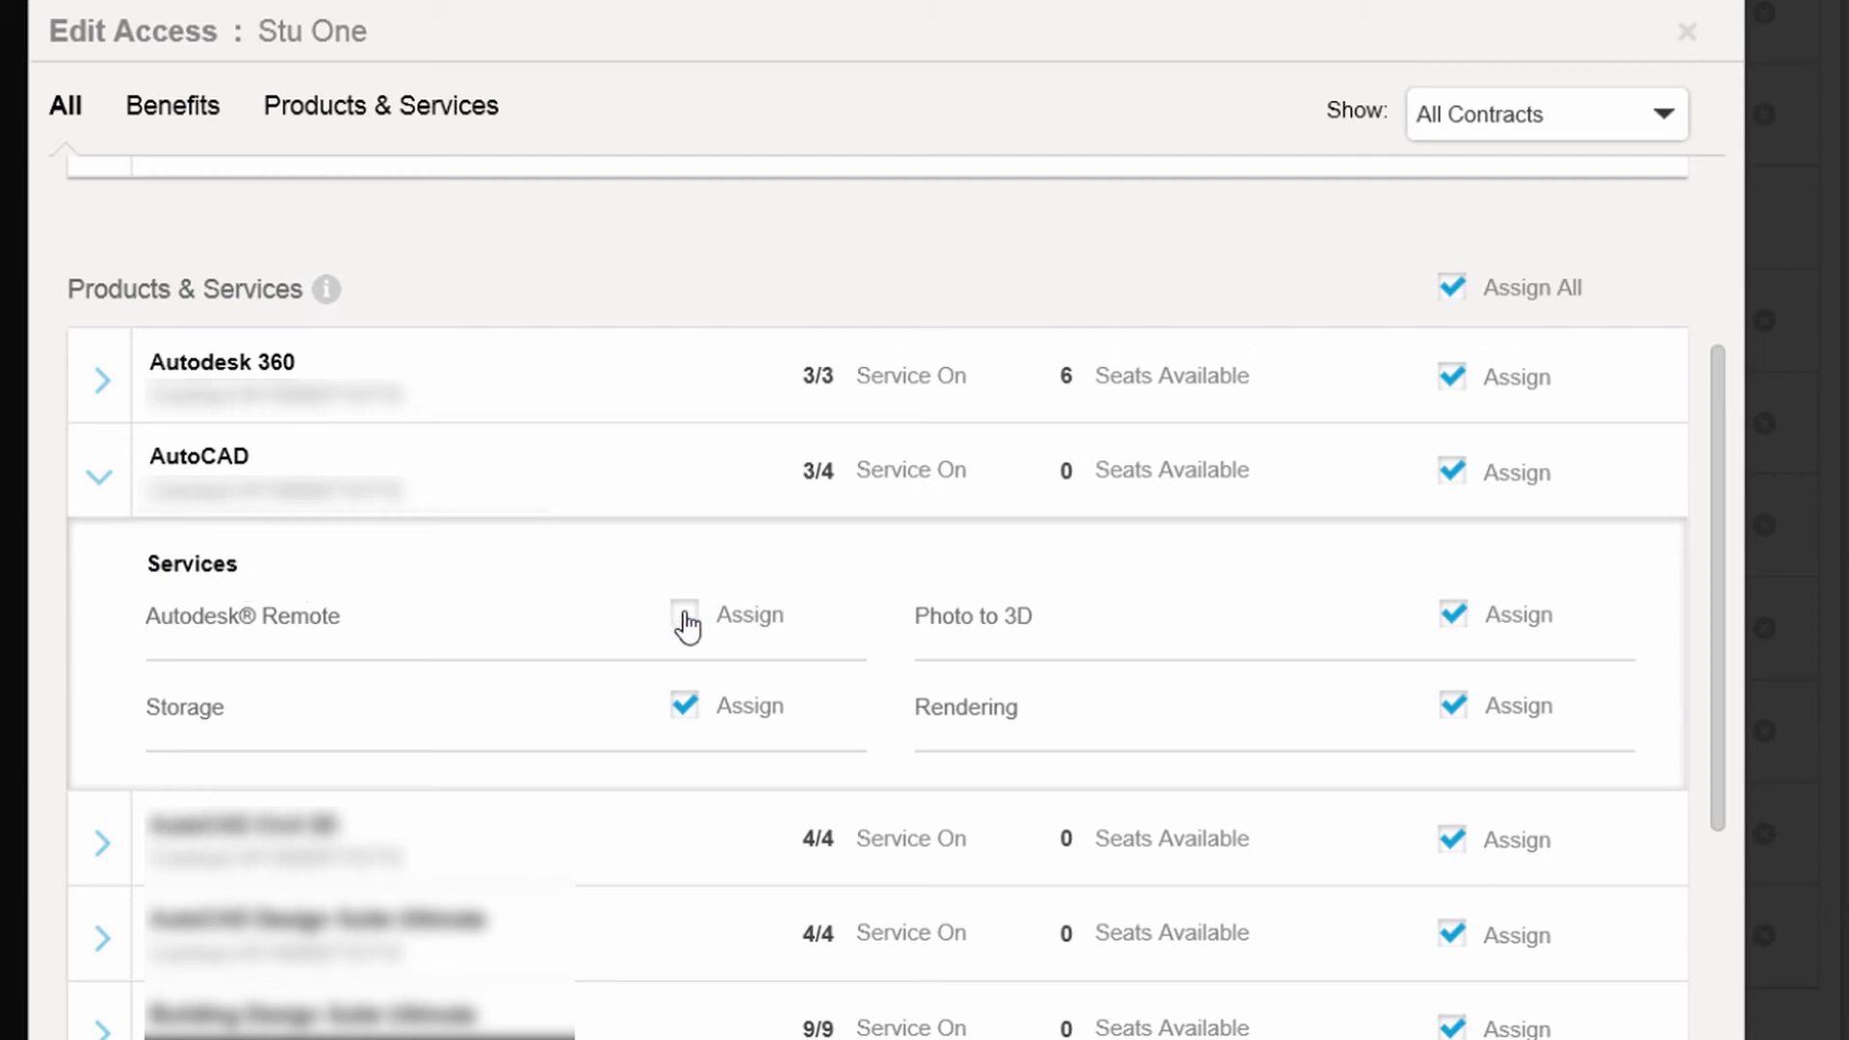
pyautogui.click(683, 710)
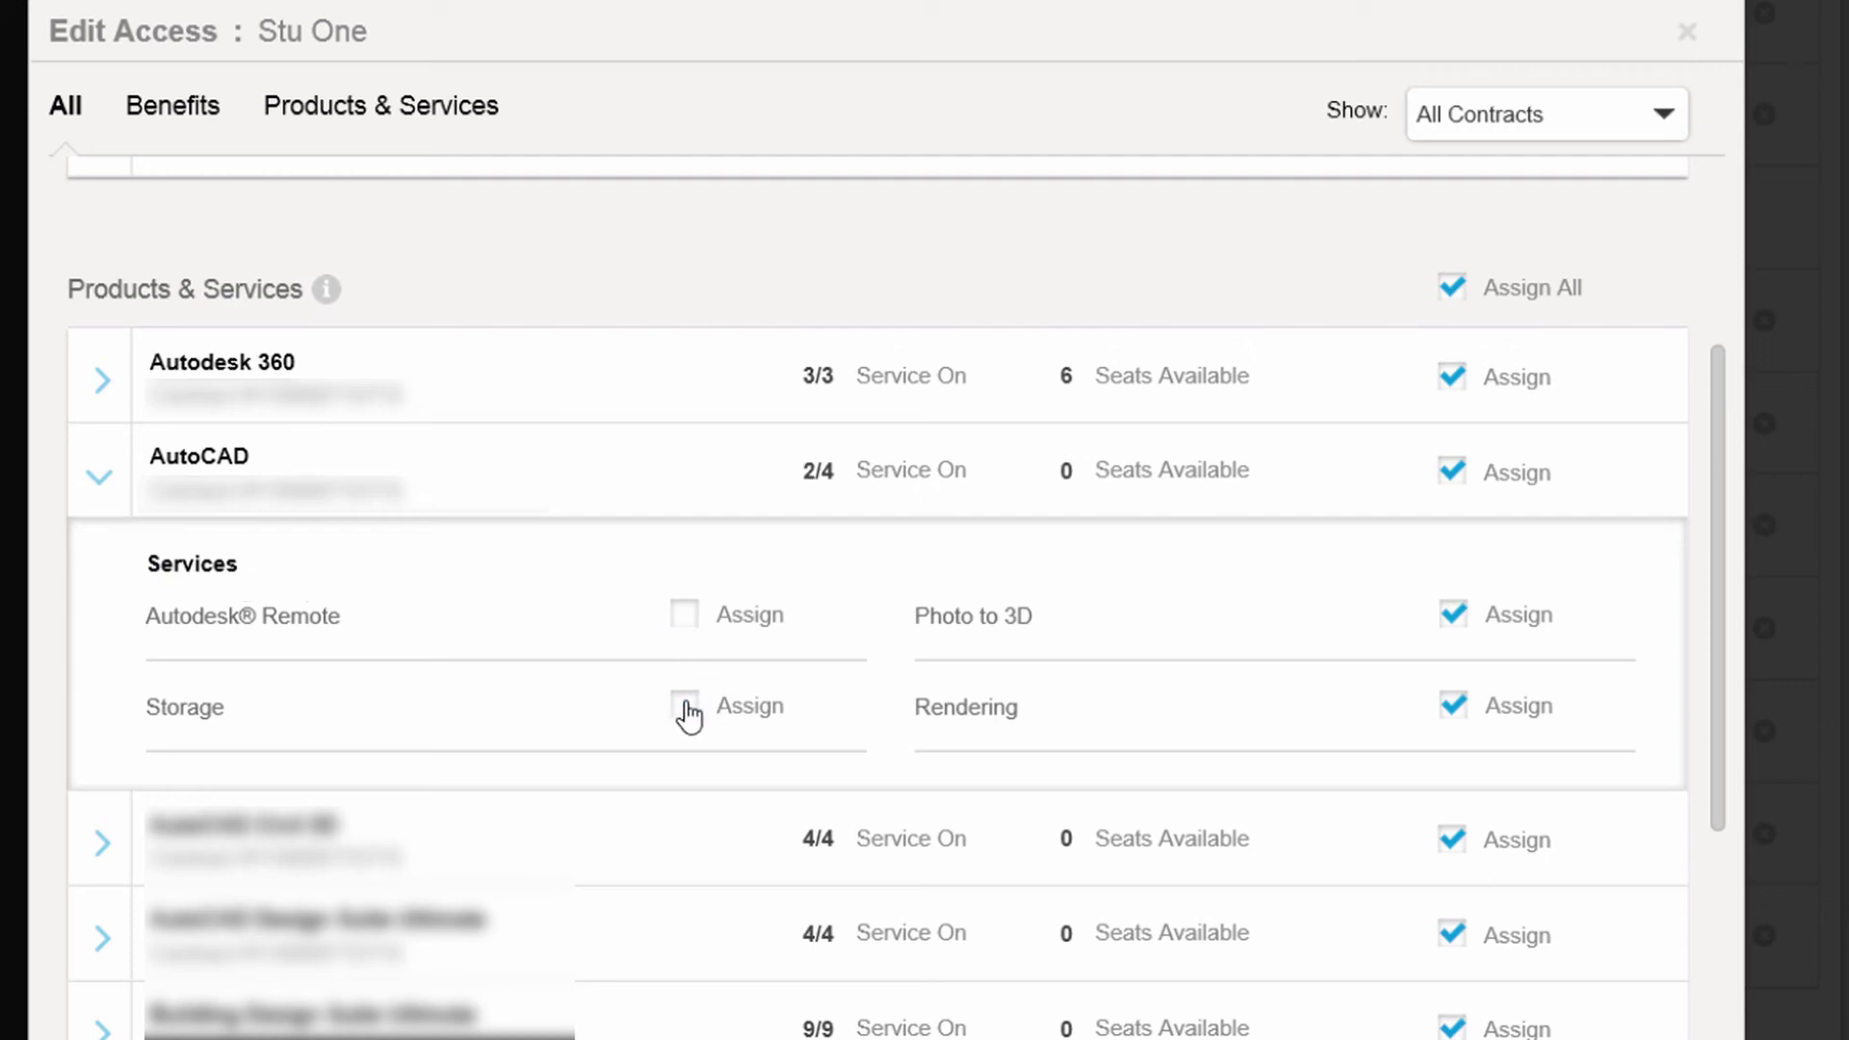
pyautogui.click(1448, 713)
pyautogui.click(1452, 622)
pyautogui.click(1452, 710)
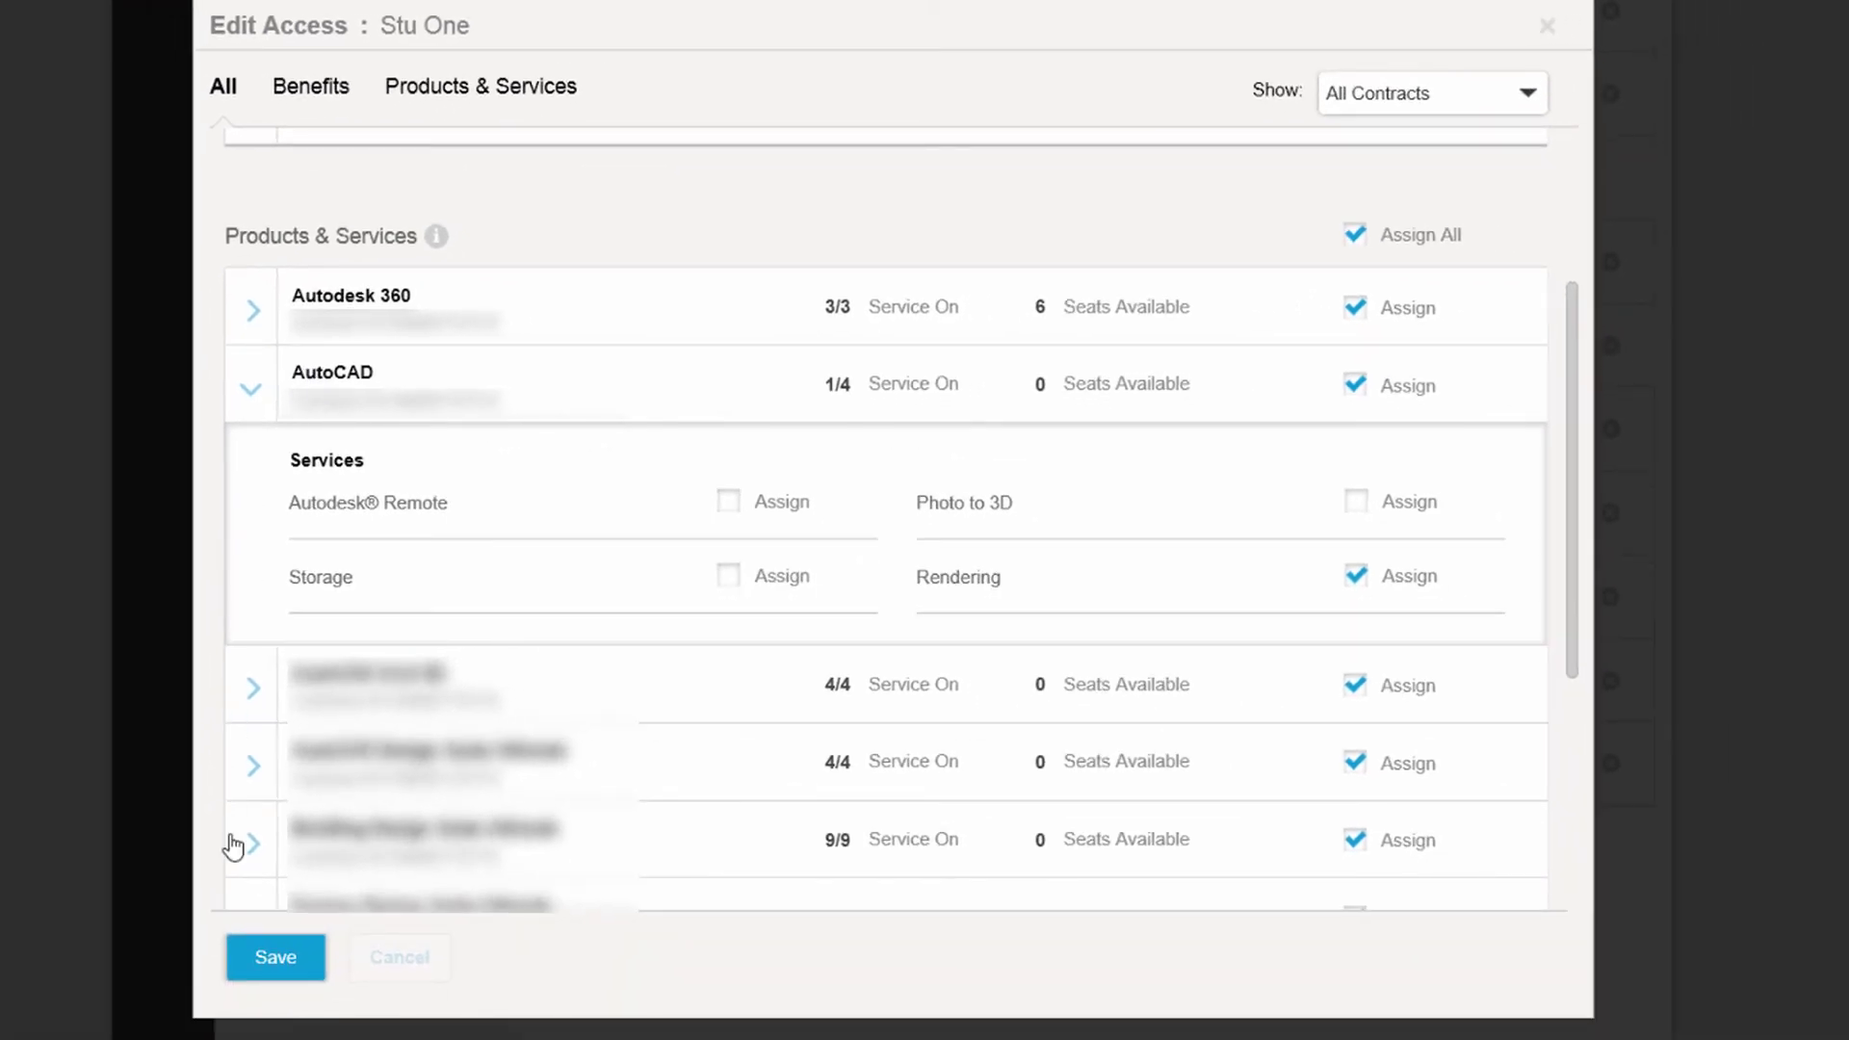
pyautogui.click(279, 959)
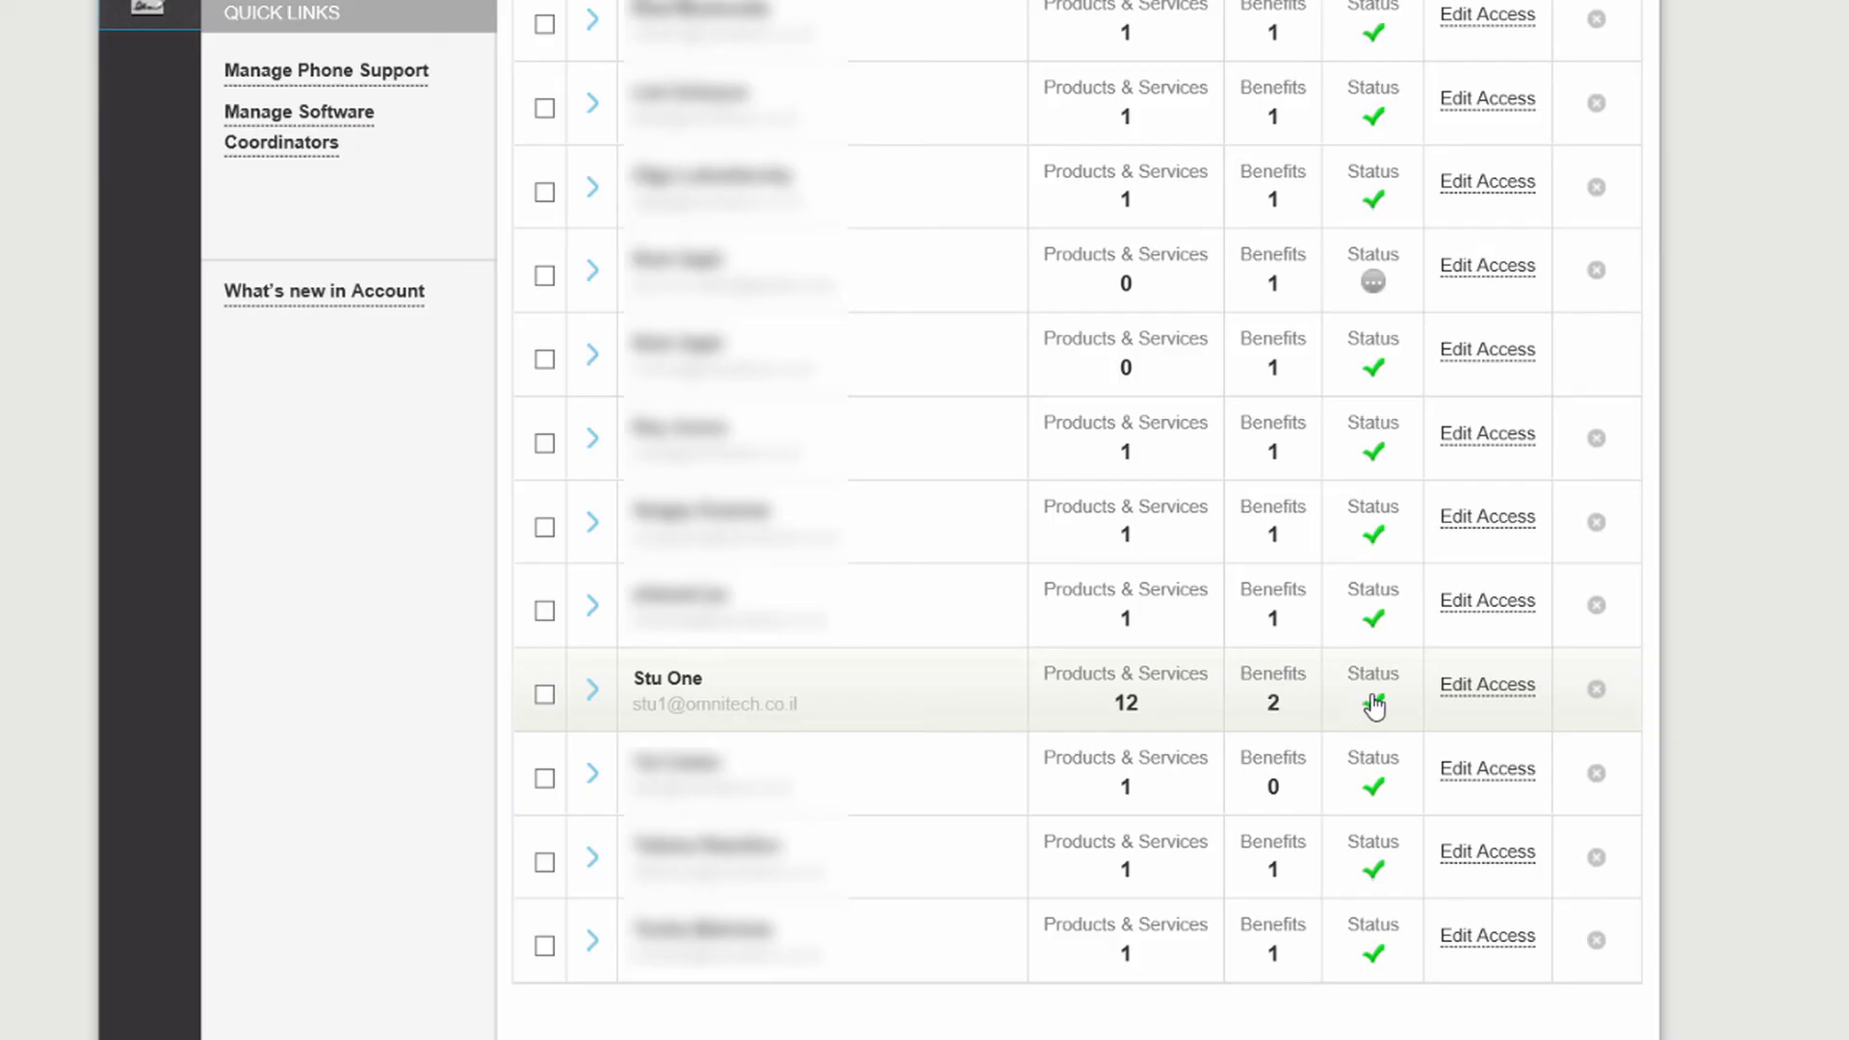
# In the user's account view, open Products & Services and filter to Products, then Services.
pyautogui.moveTo(1374, 702)
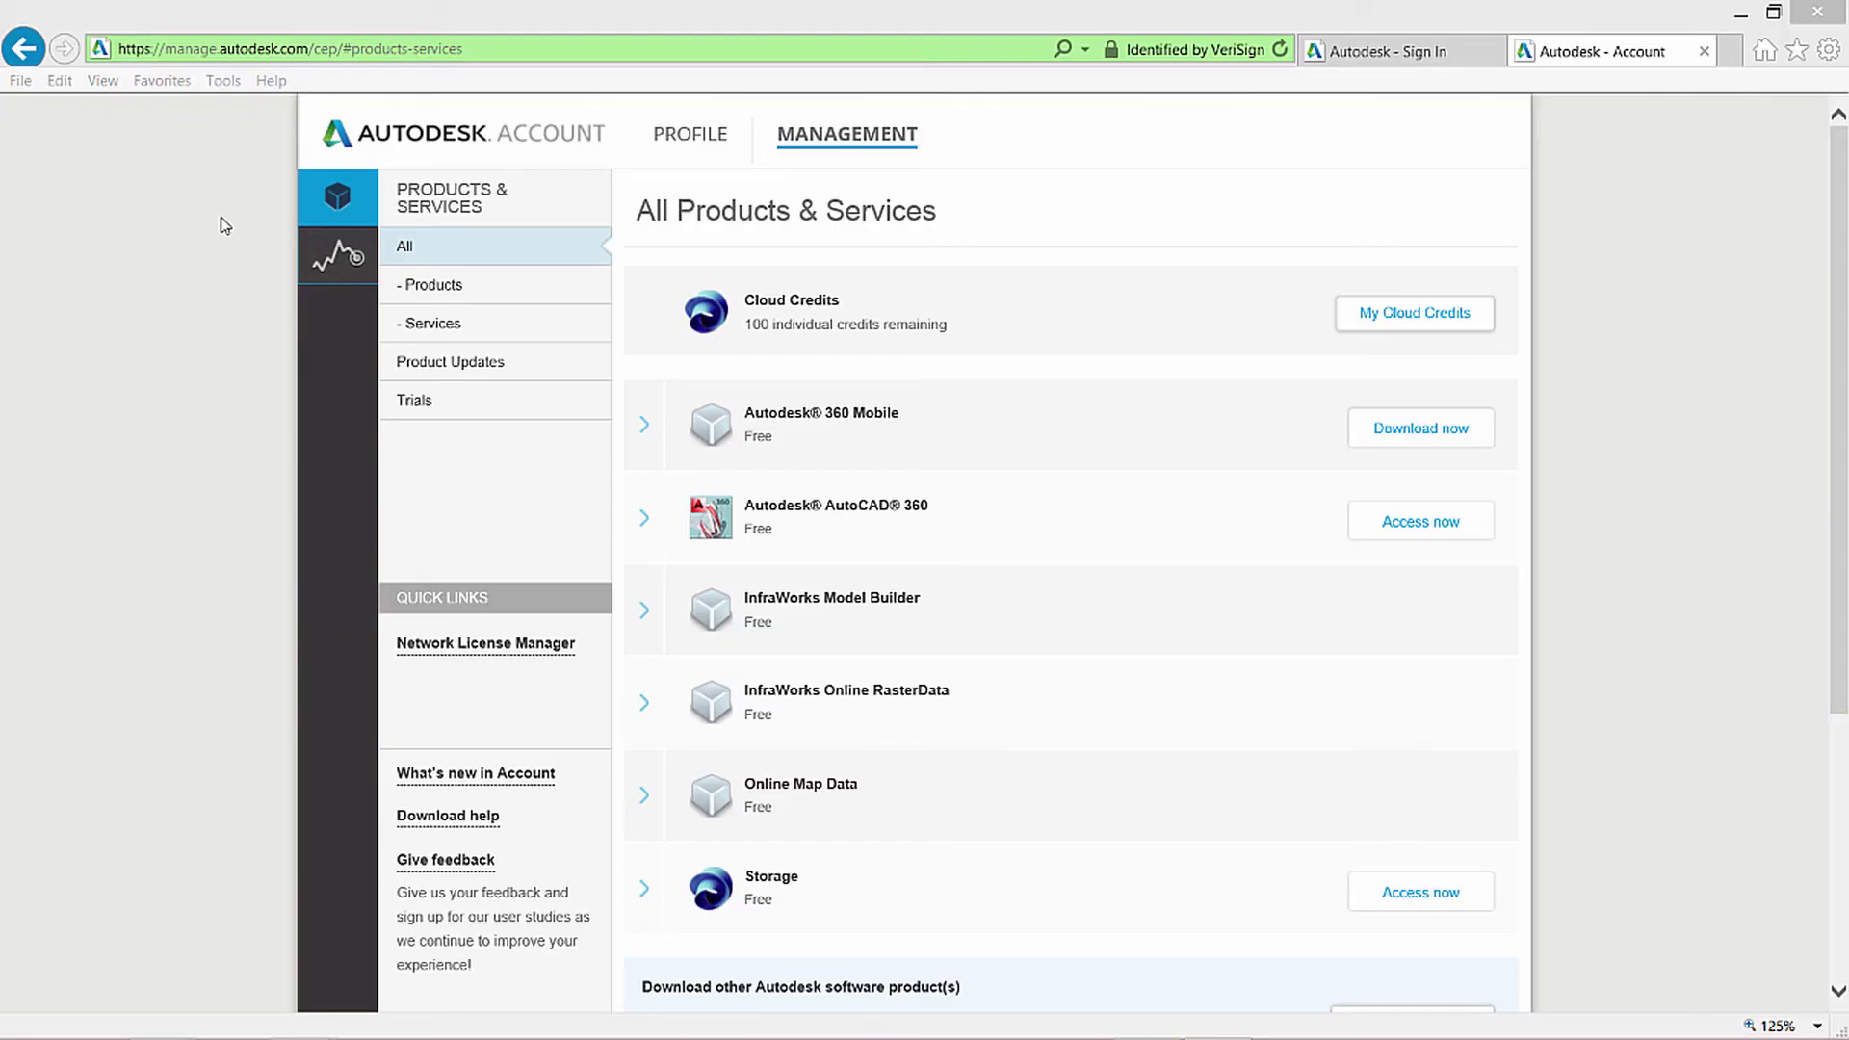
pyautogui.click(353, 212)
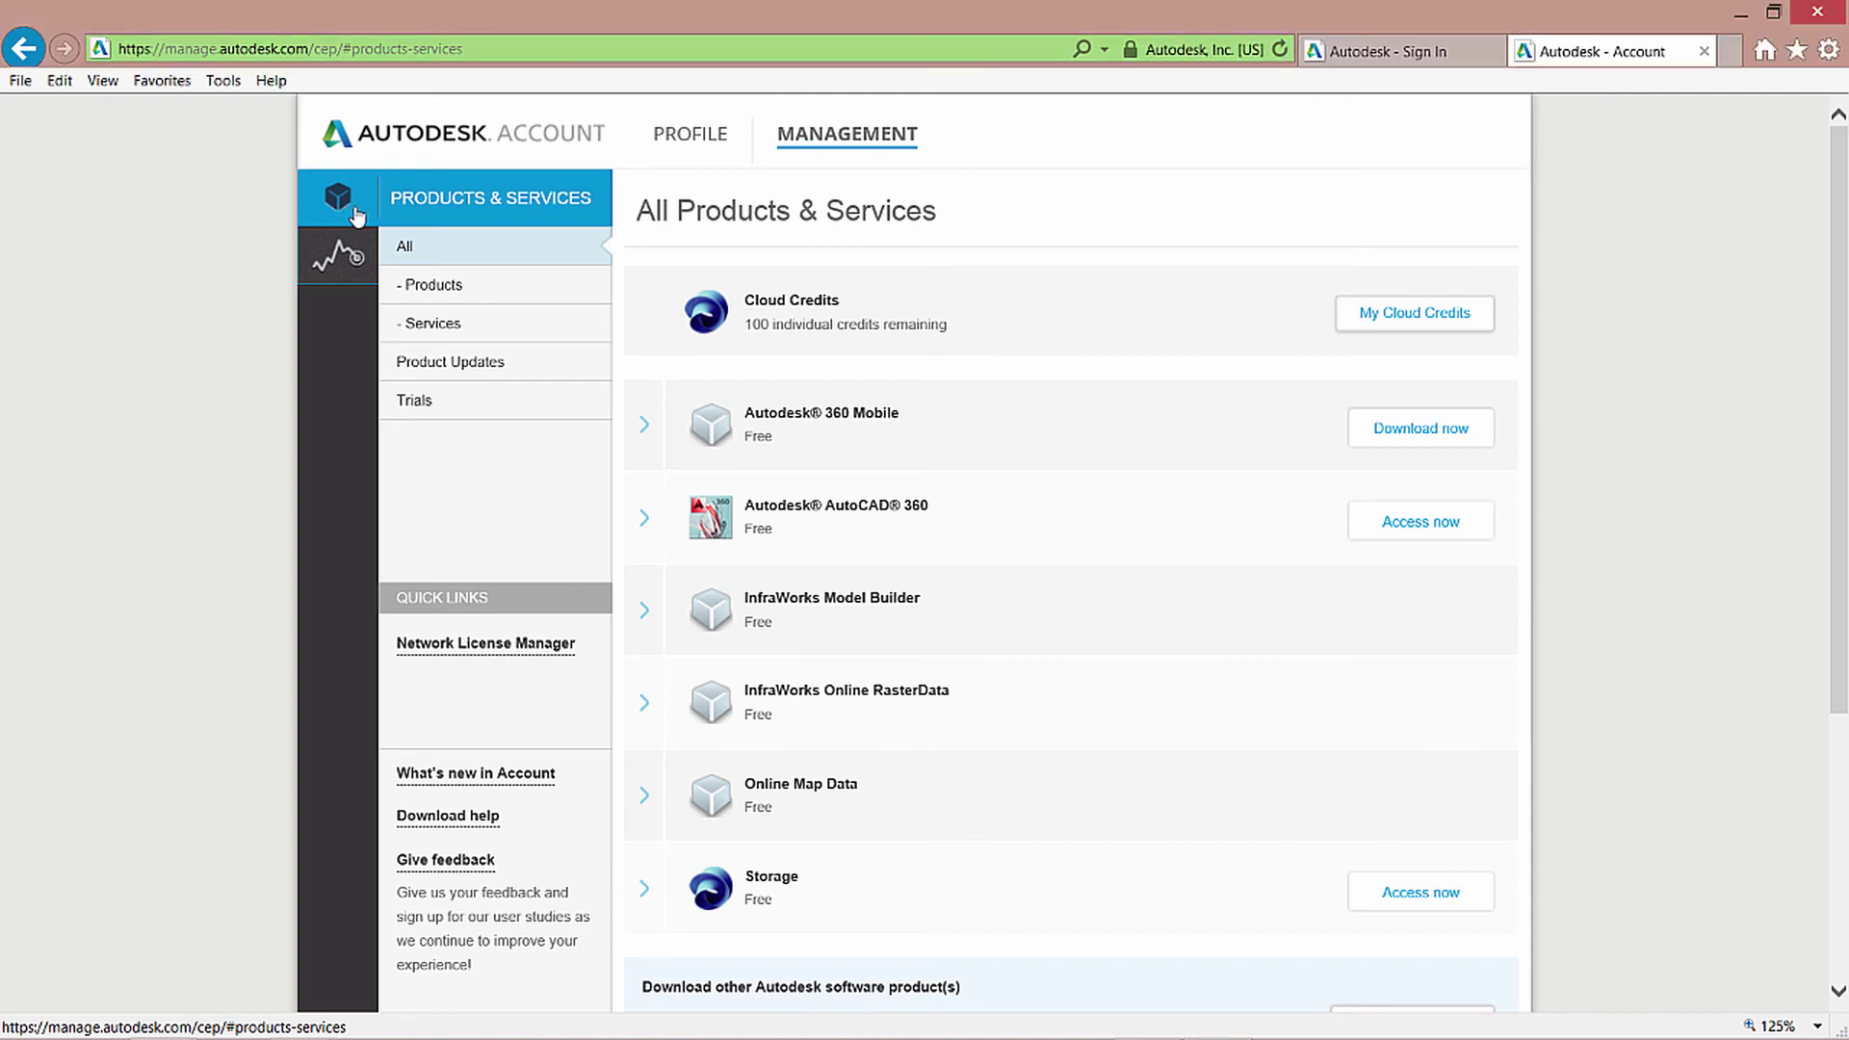
pyautogui.click(430, 289)
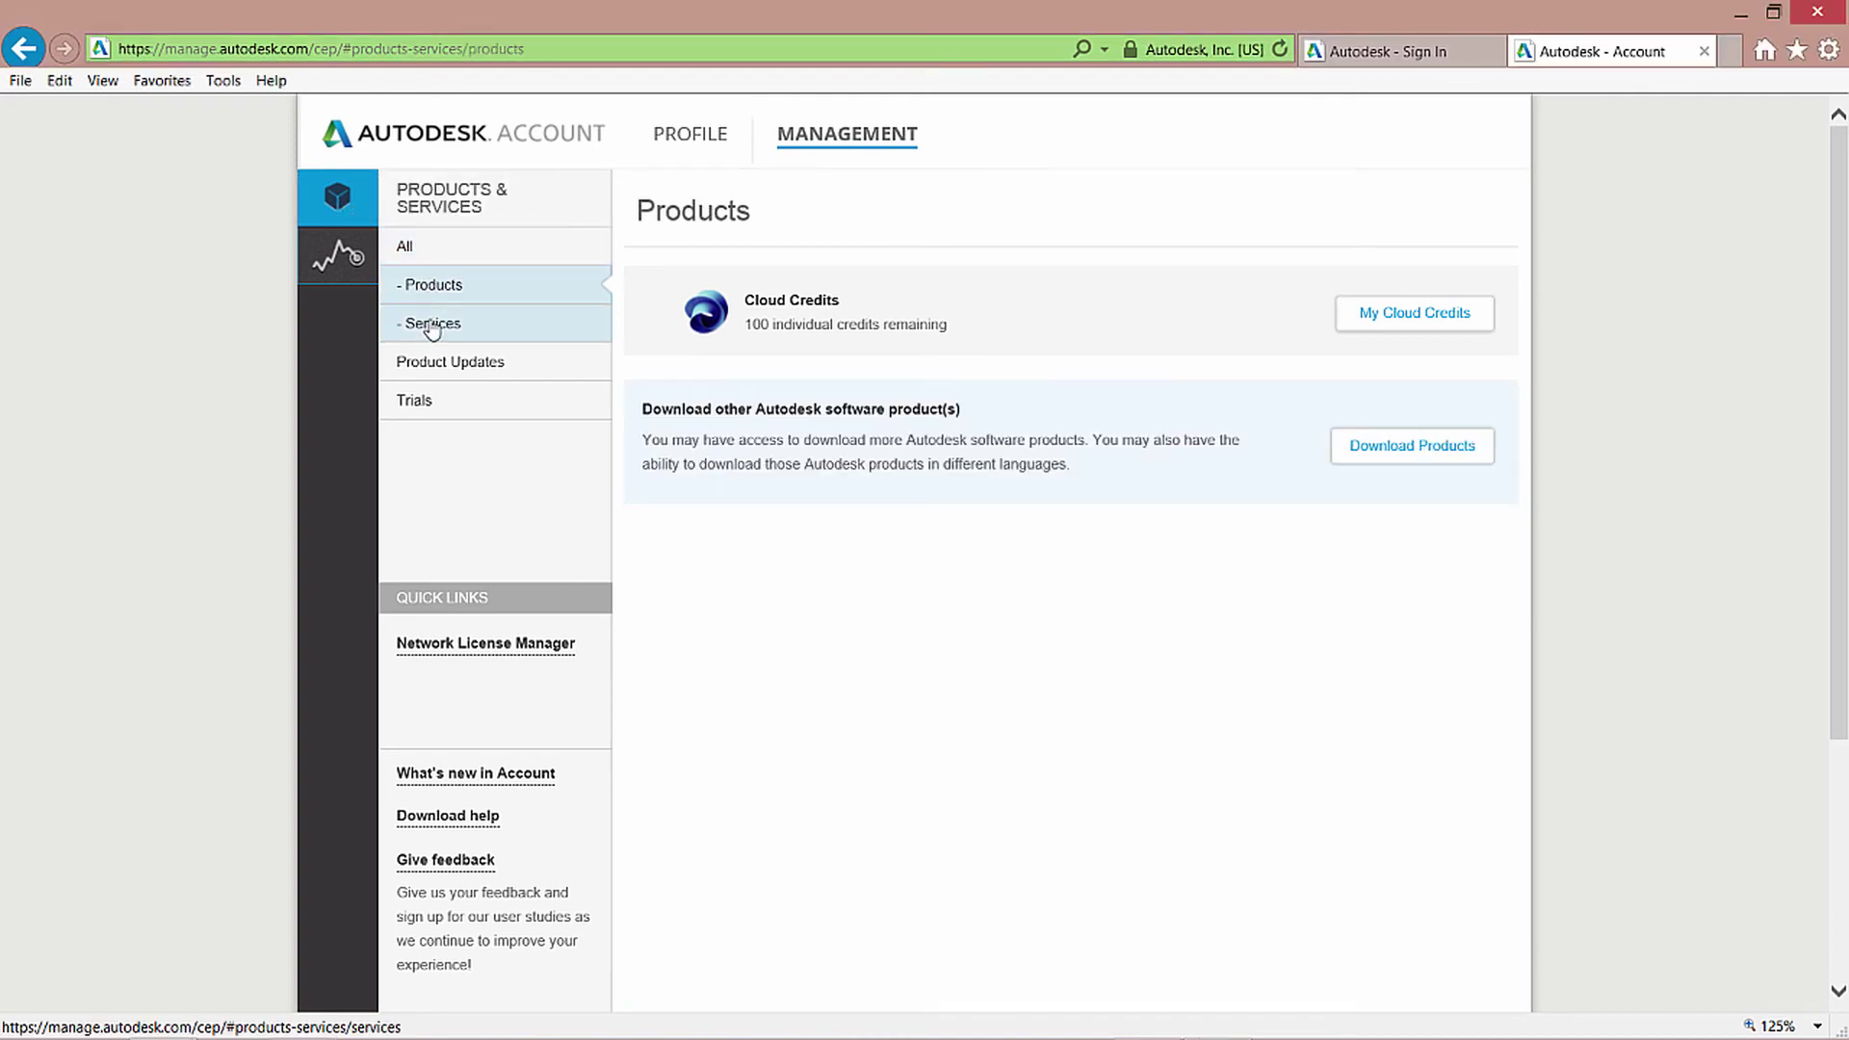
pyautogui.click(431, 327)
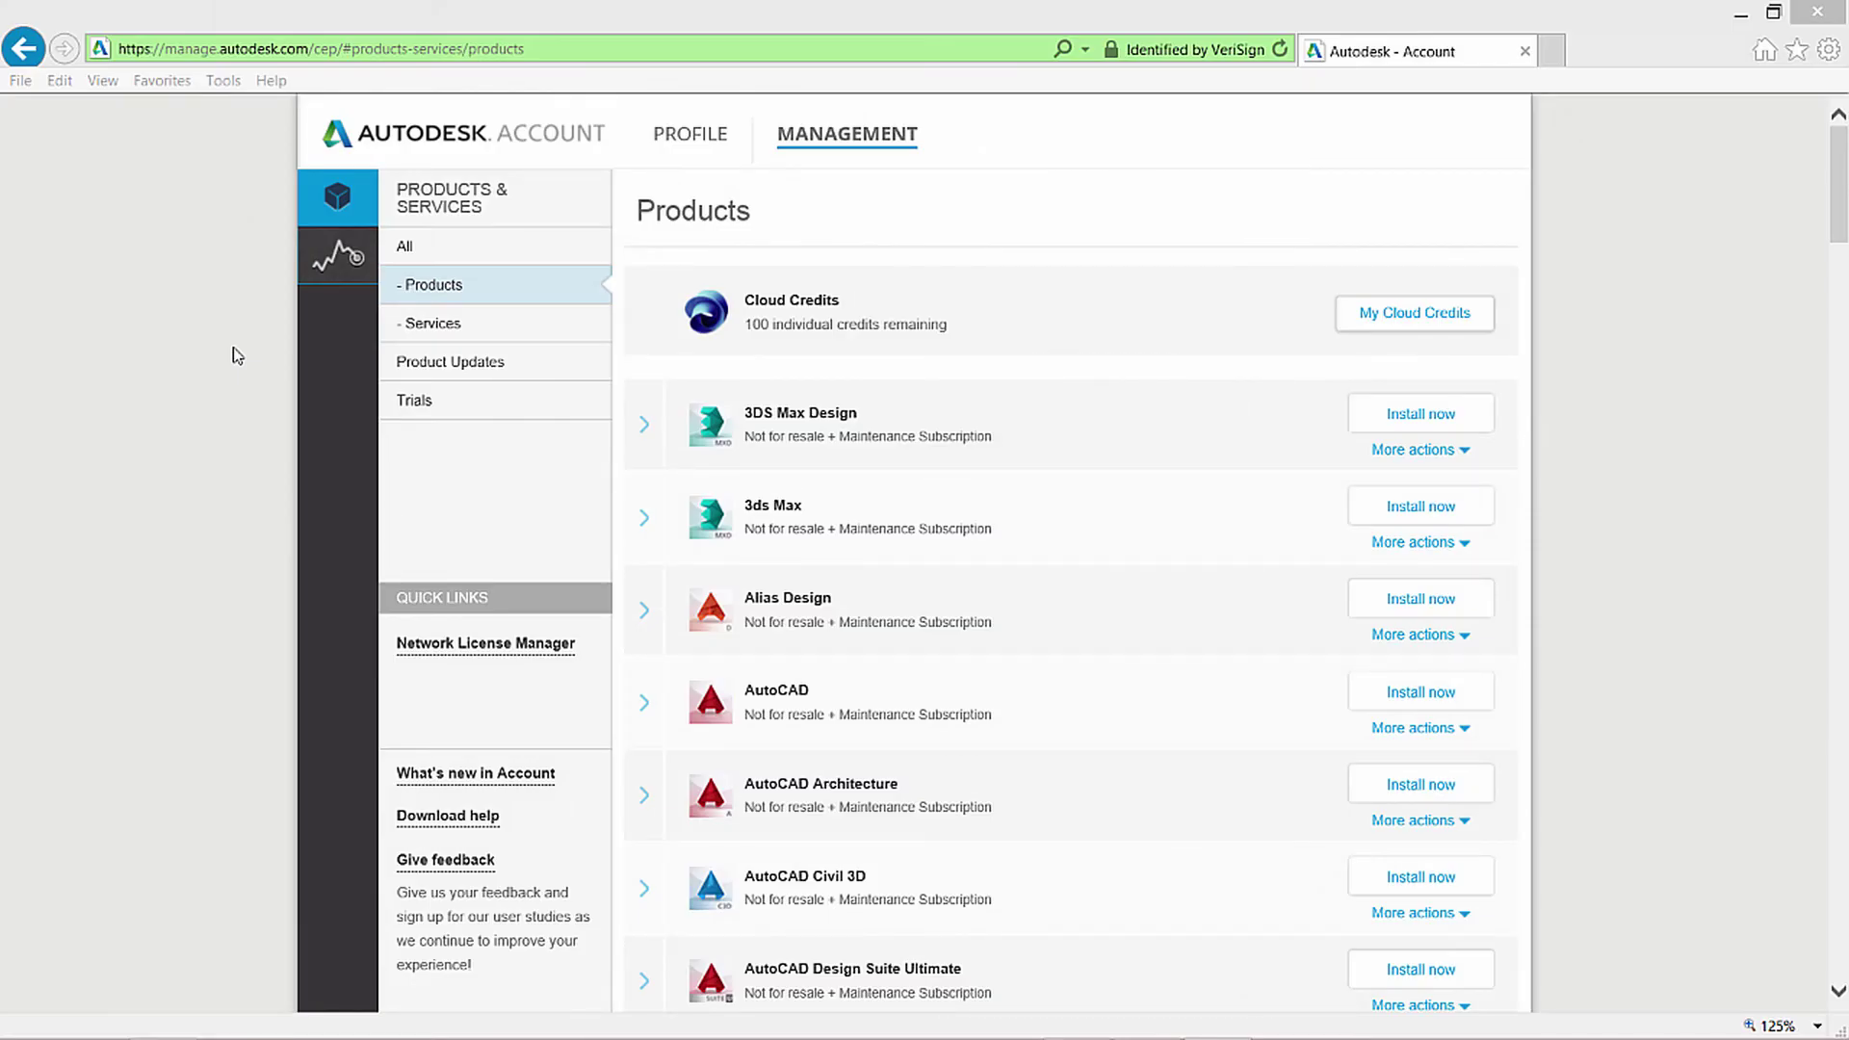
# Show all products and services, then Products only, and view 3DS Max Design's download options.
pyautogui.click(236, 356)
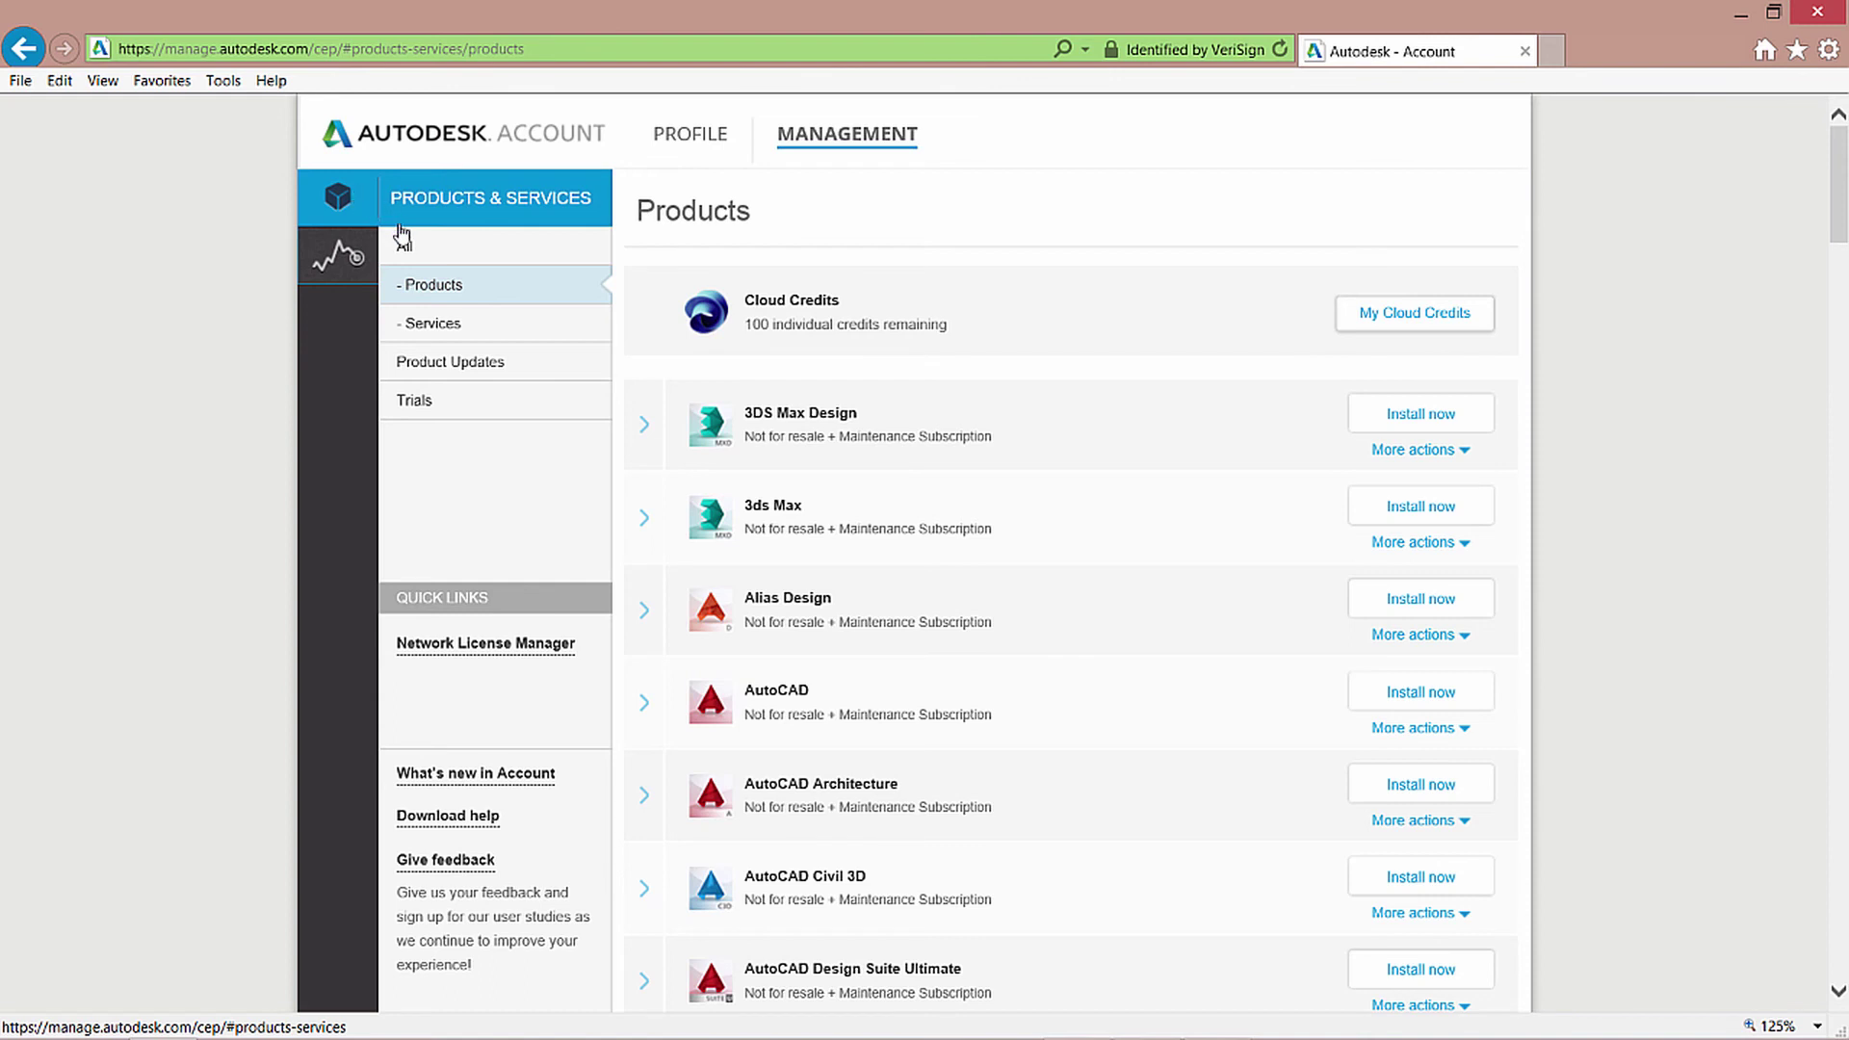
pyautogui.click(408, 252)
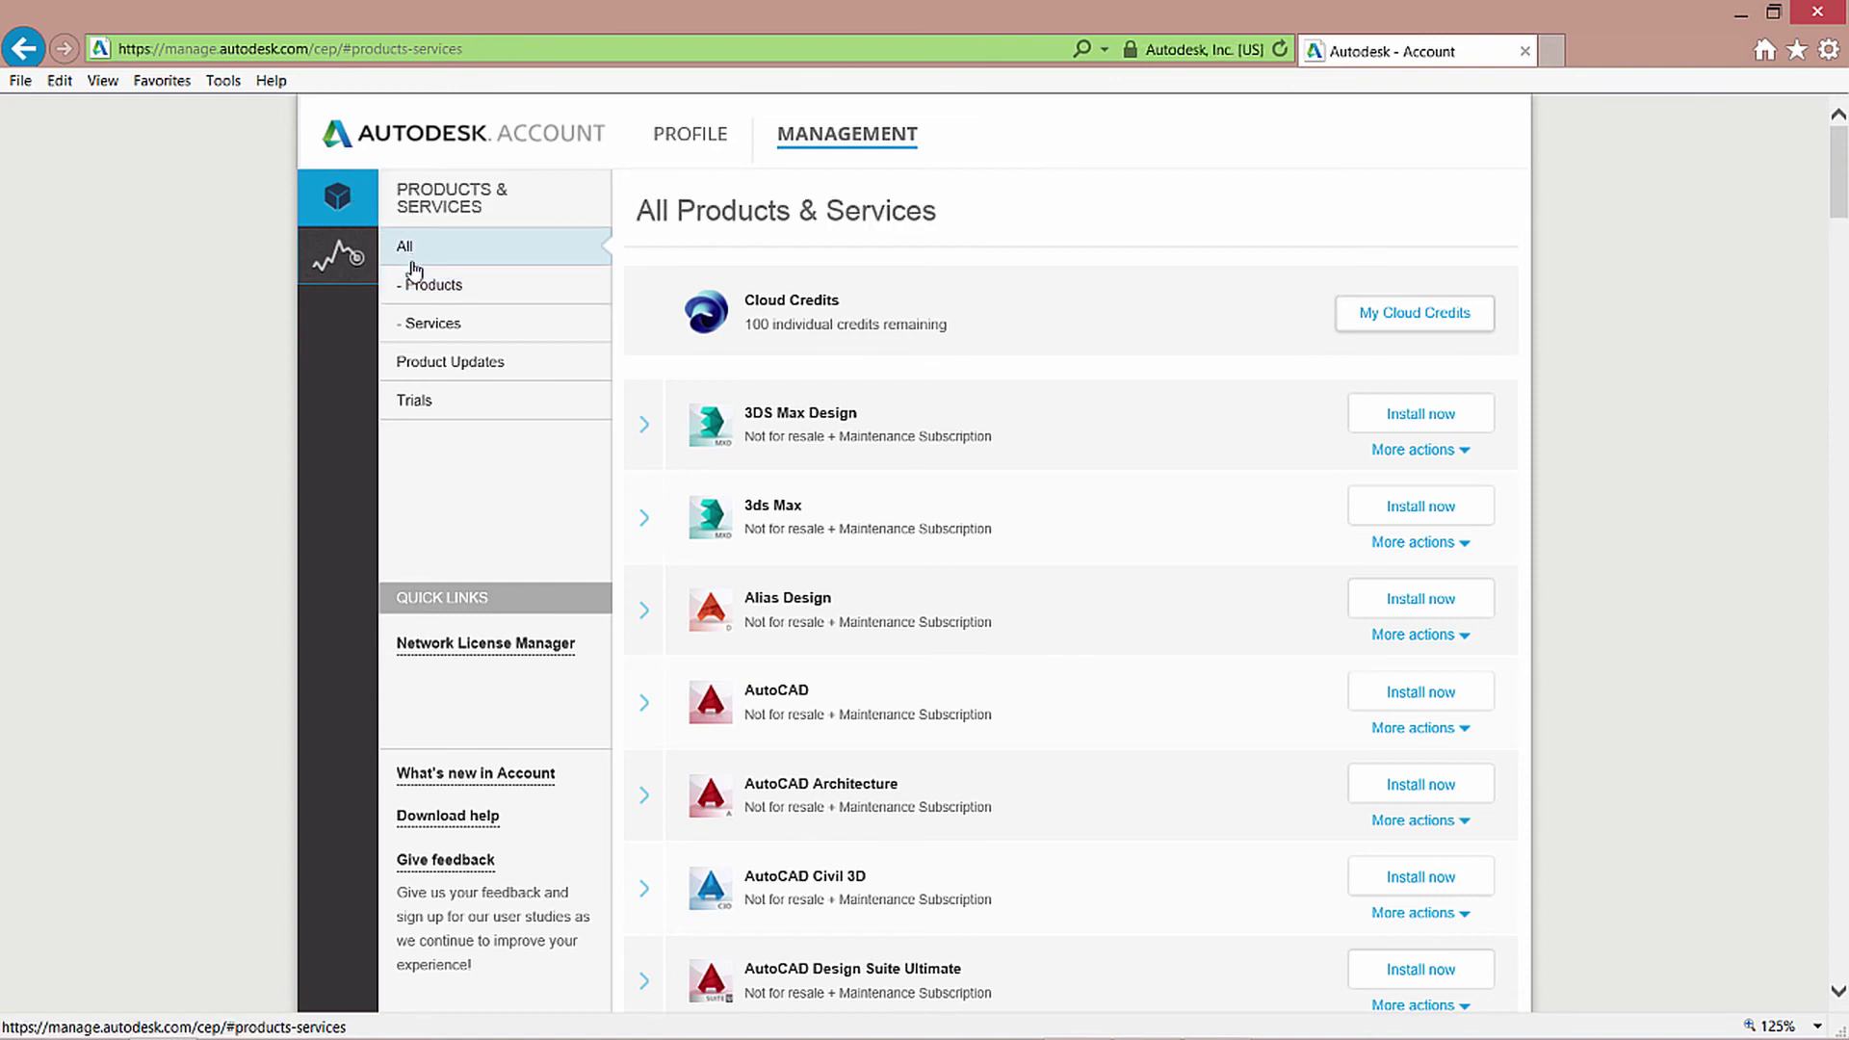
pyautogui.click(424, 294)
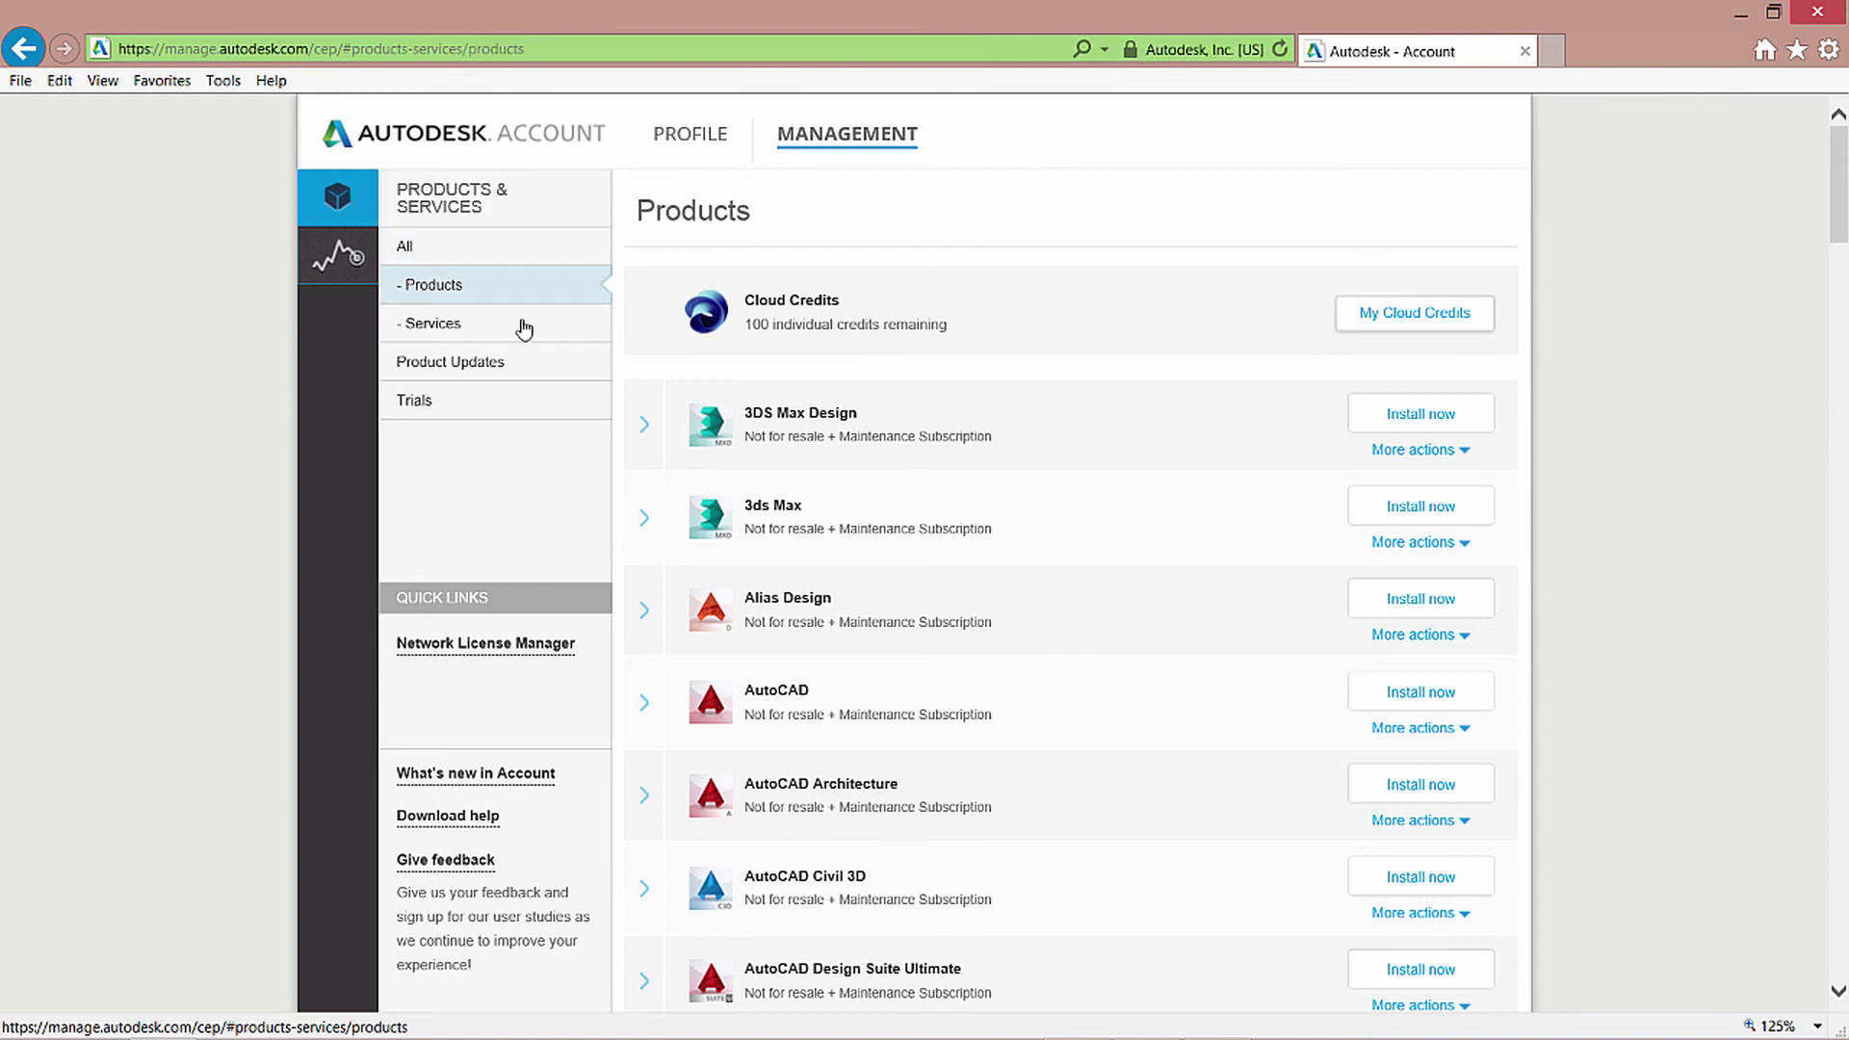
pyautogui.click(1408, 460)
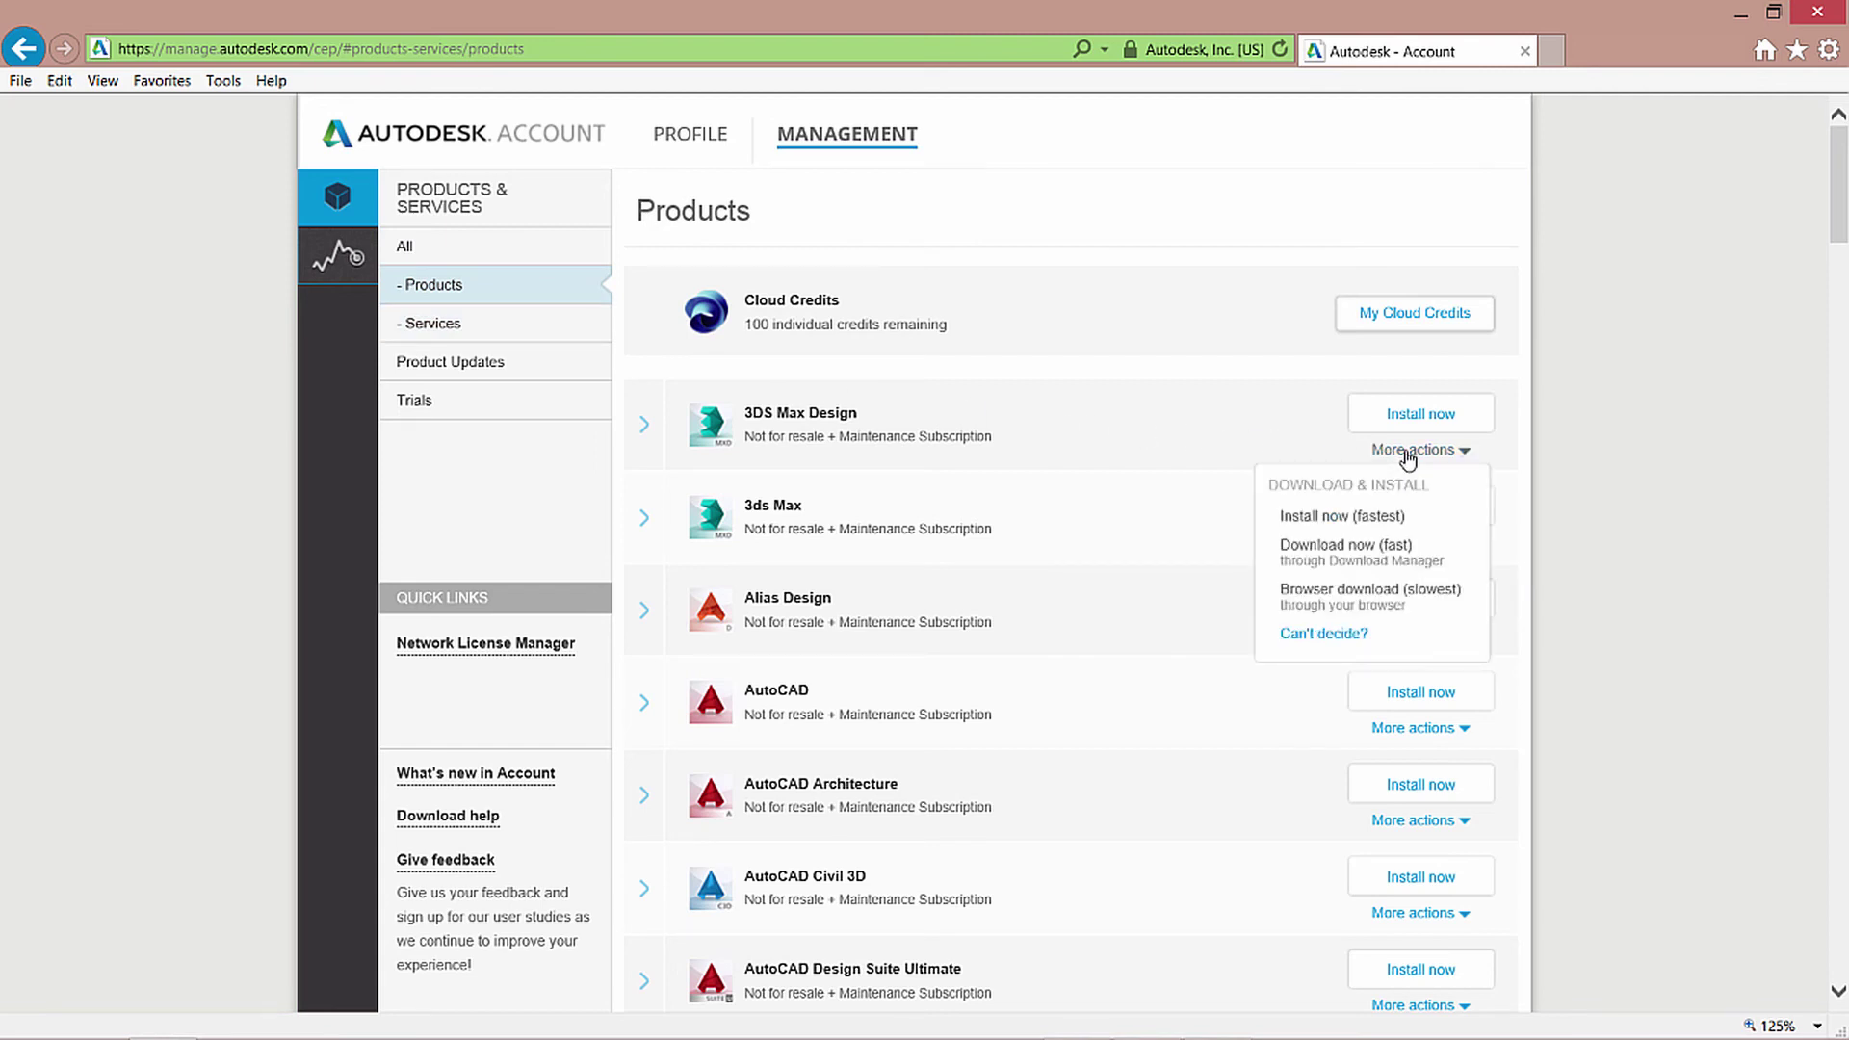
# Review the Services list and return to the administrator's All Products & Services page.
pyautogui.click(431, 327)
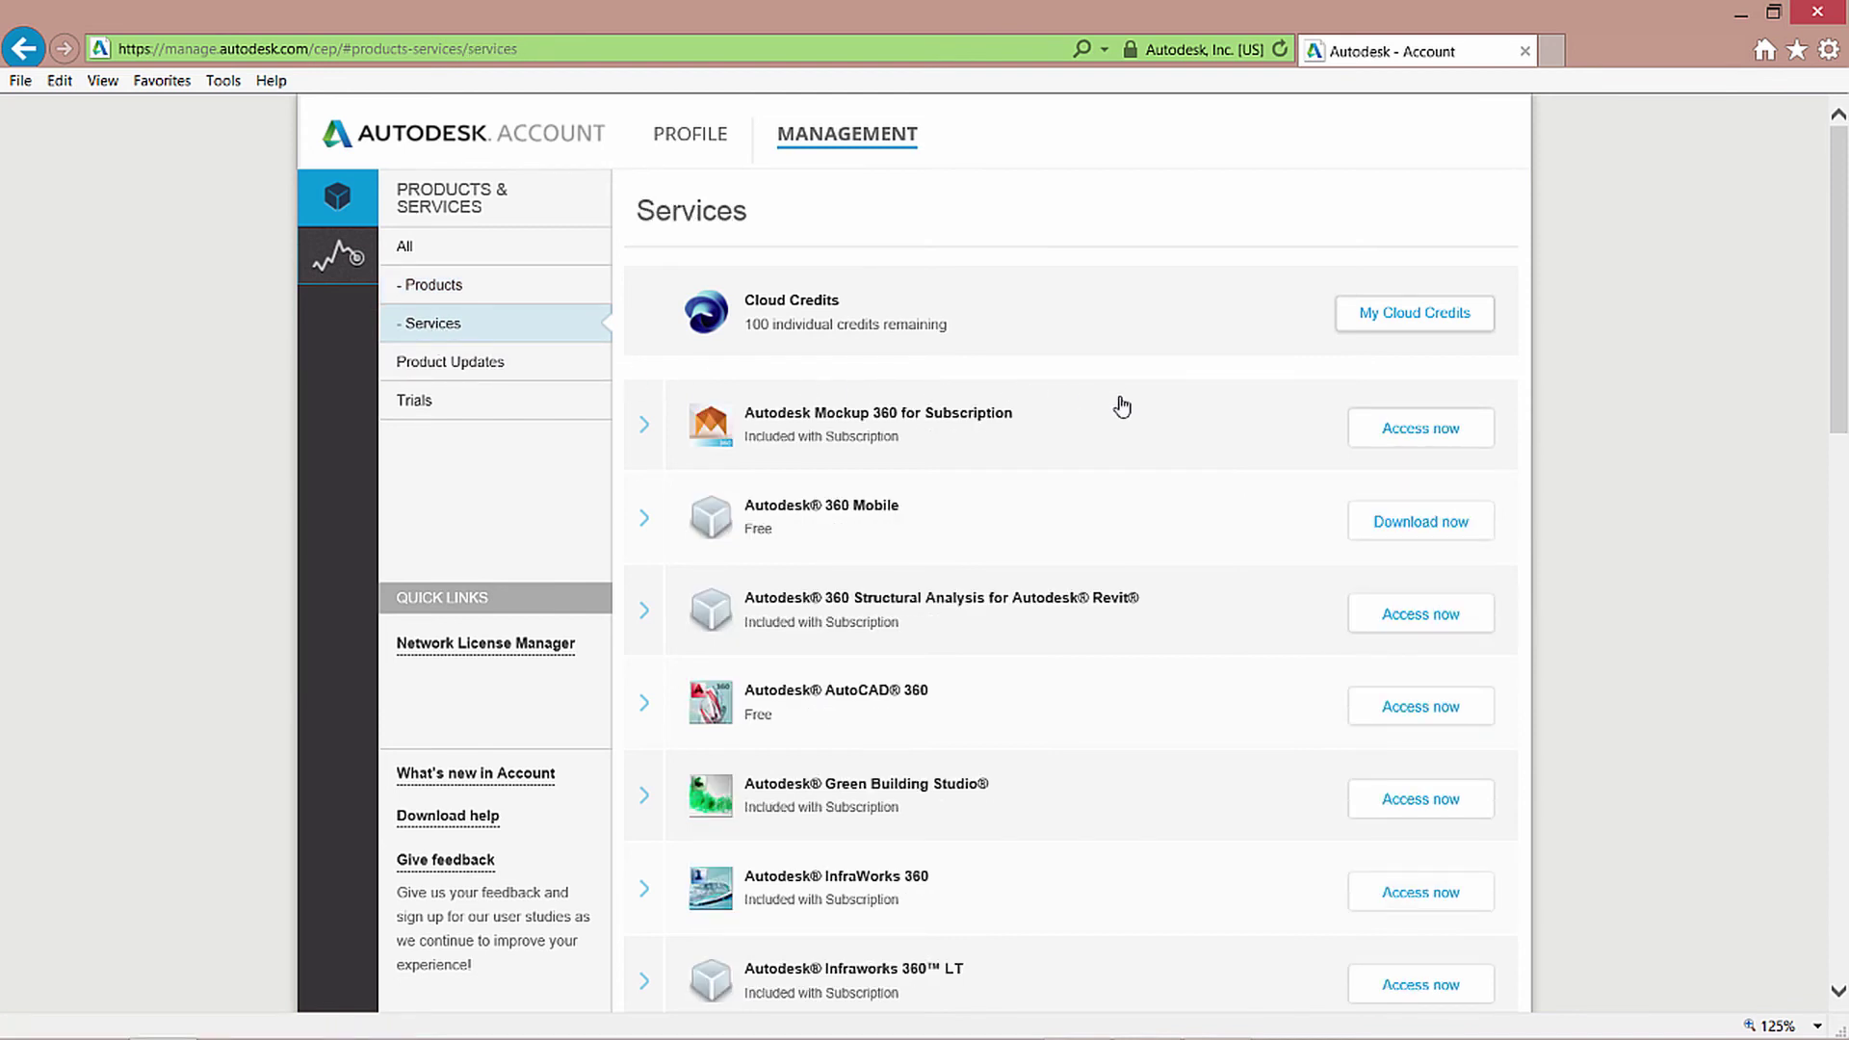
pyautogui.scroll(-4, 1129, 410)
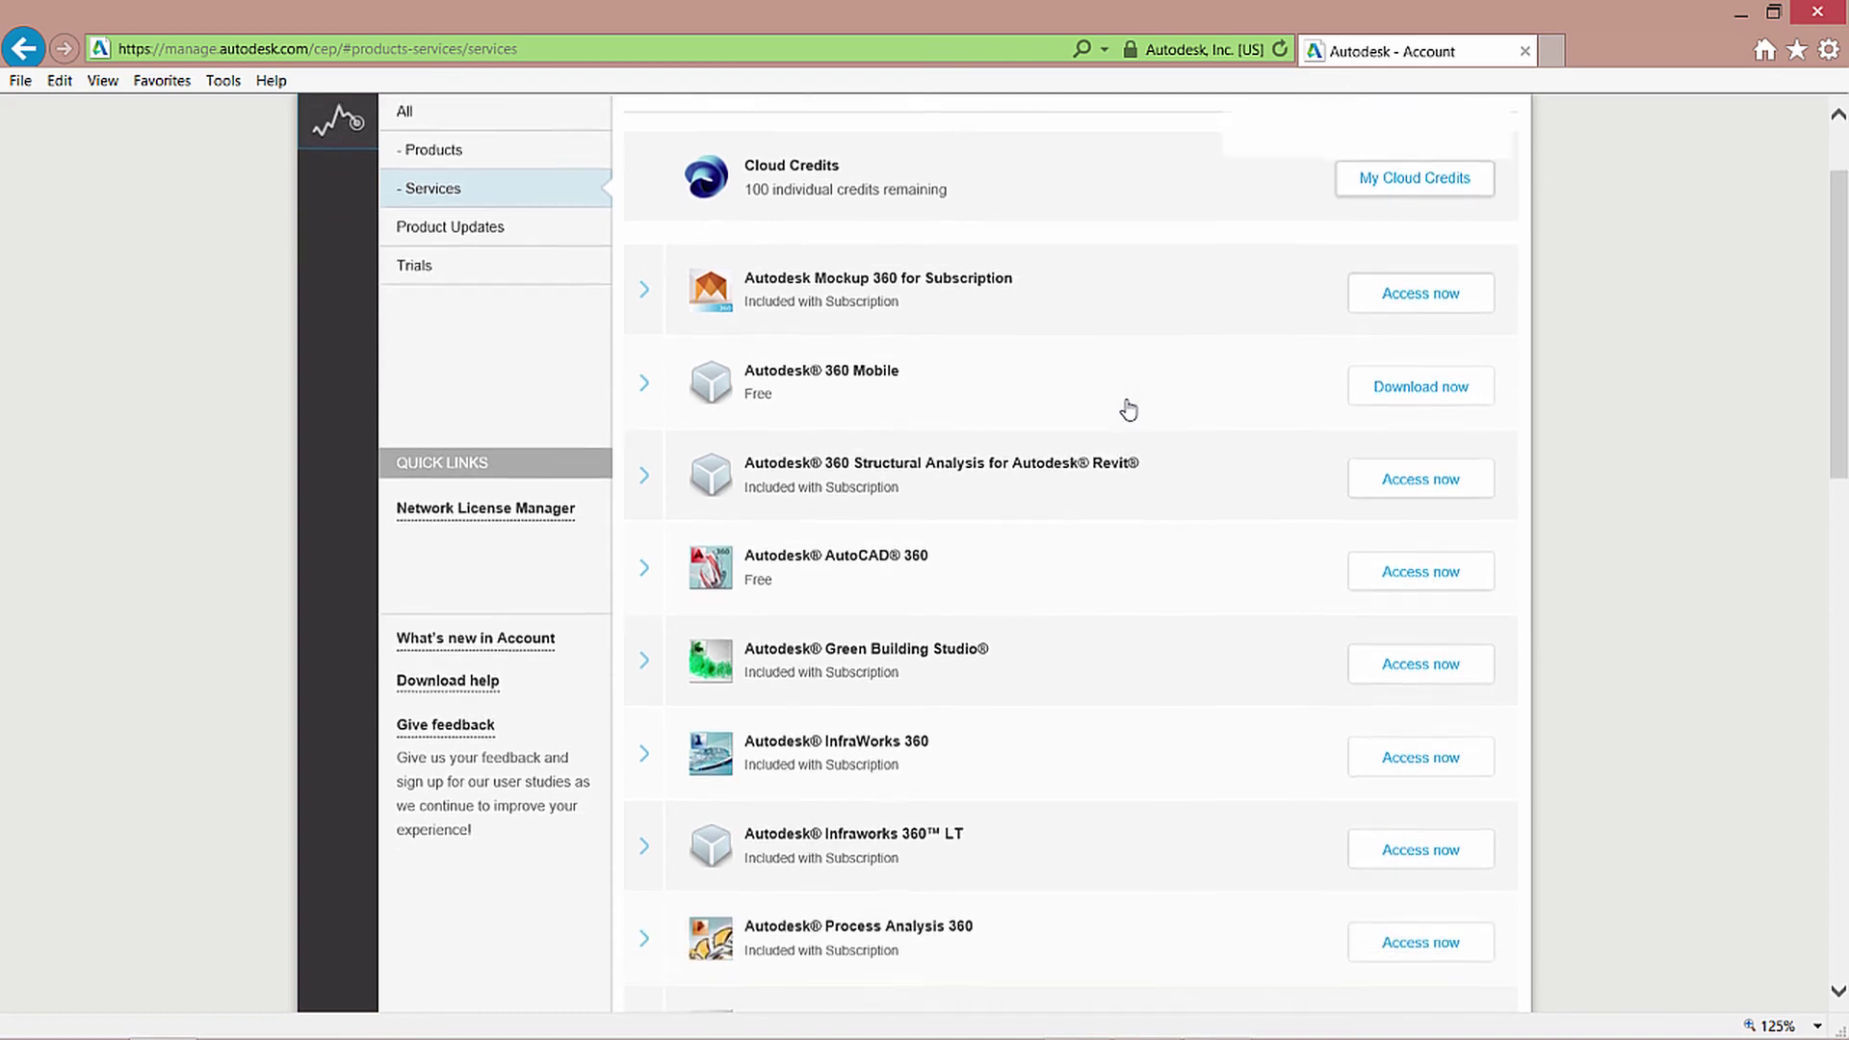
pyautogui.scroll(1, 1129, 410)
pyautogui.scroll(4, 1128, 412)
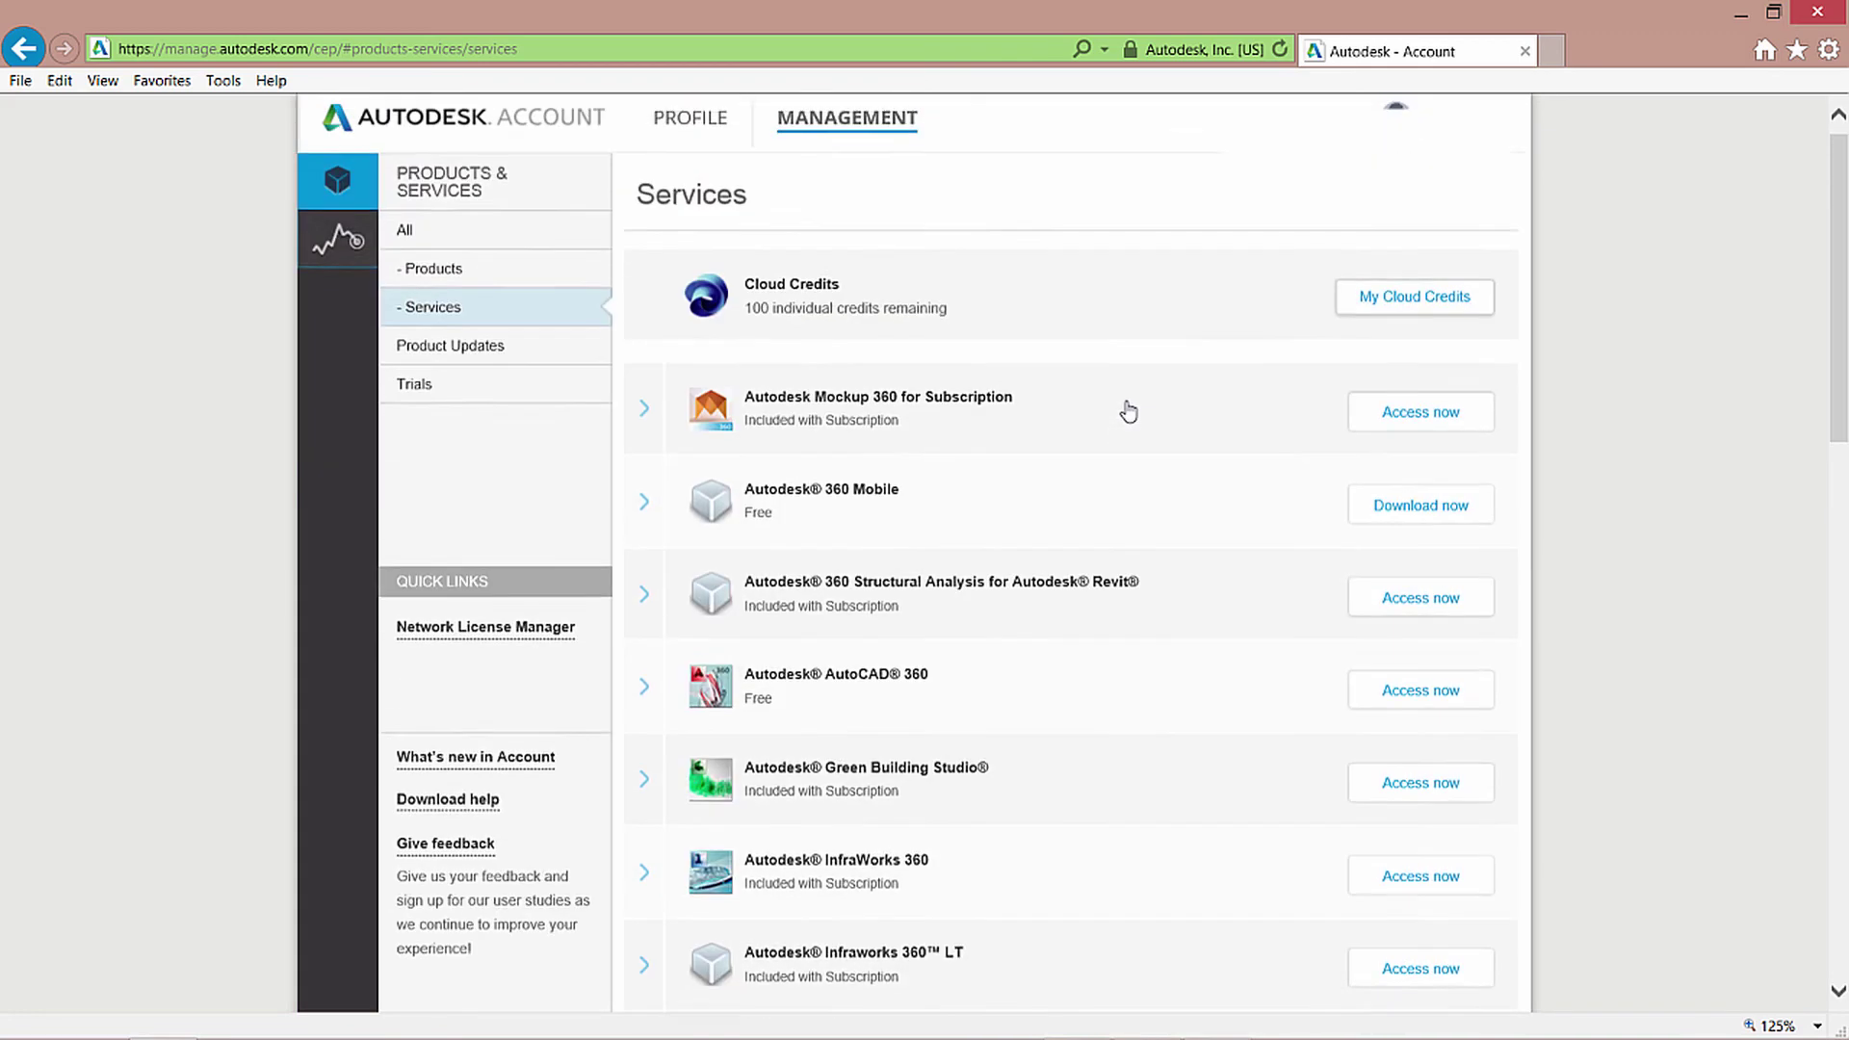
pyautogui.click(335, 200)
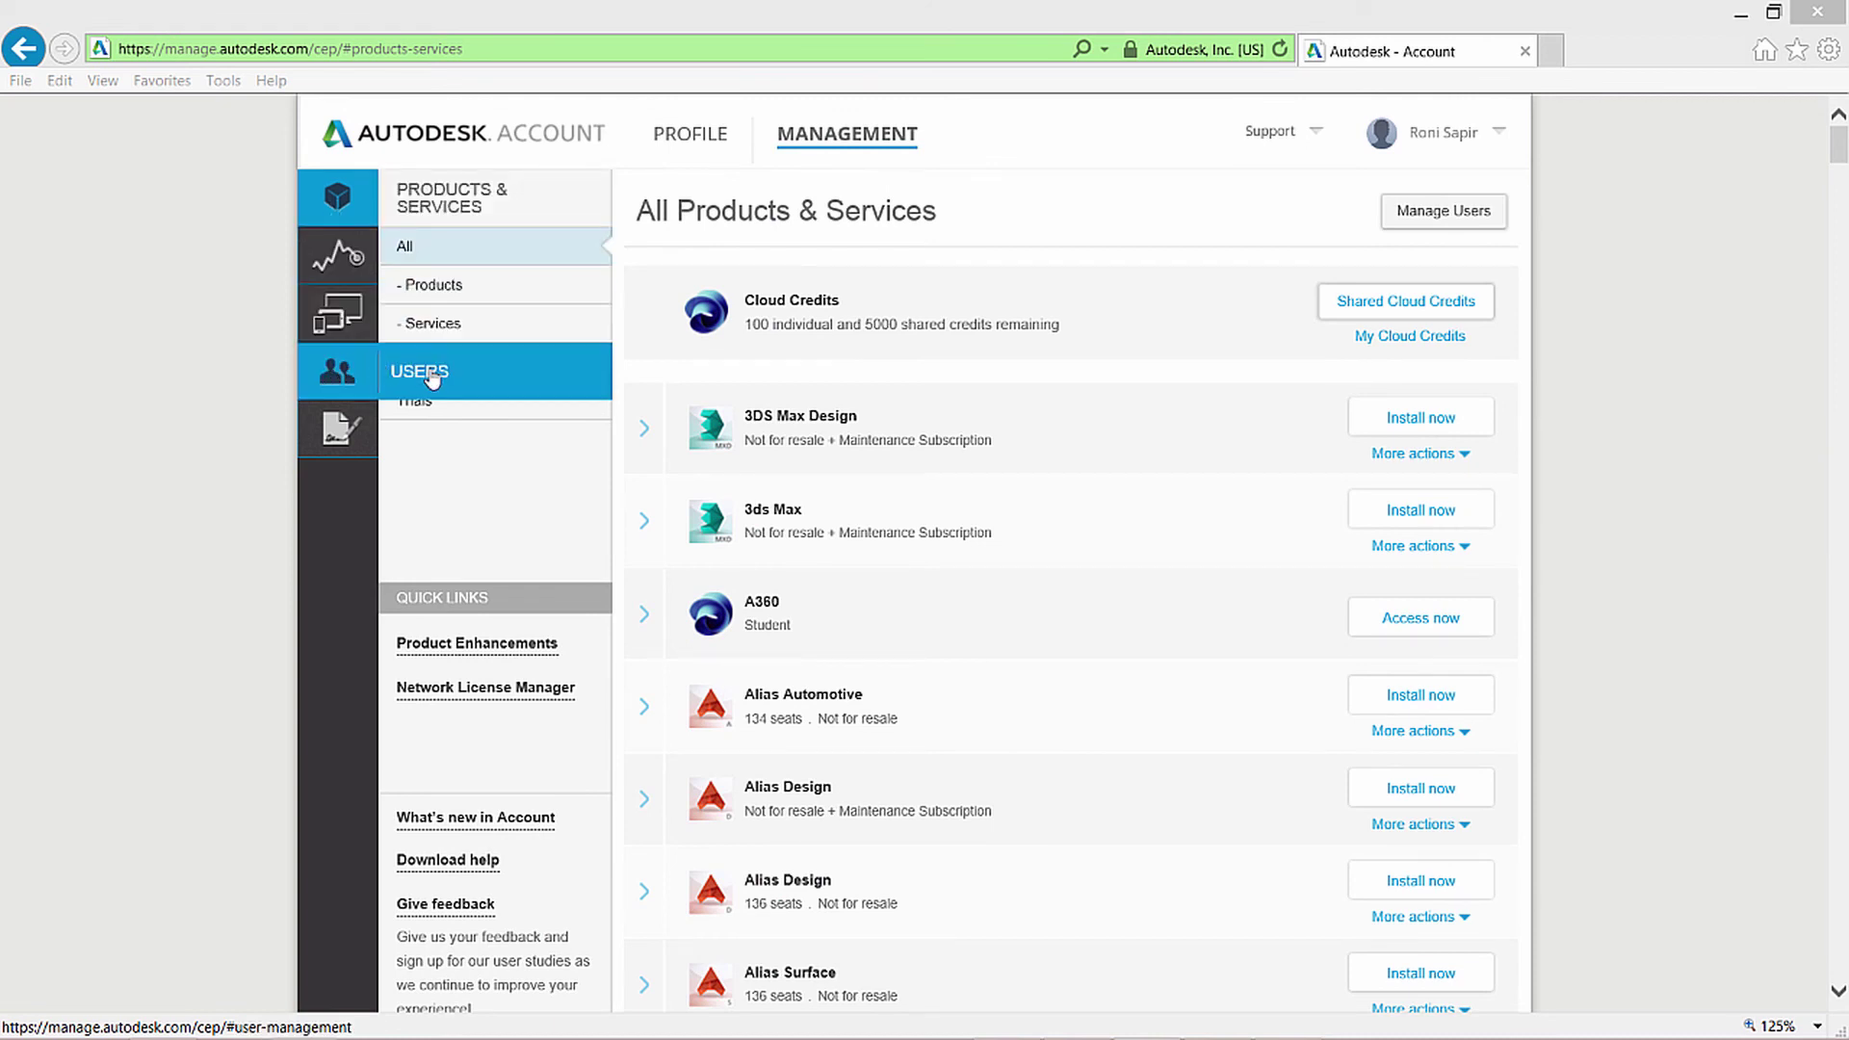
# Open the Users list and inspect its Actions menu, Sort by options and Filters panel.
pyautogui.click(432, 378)
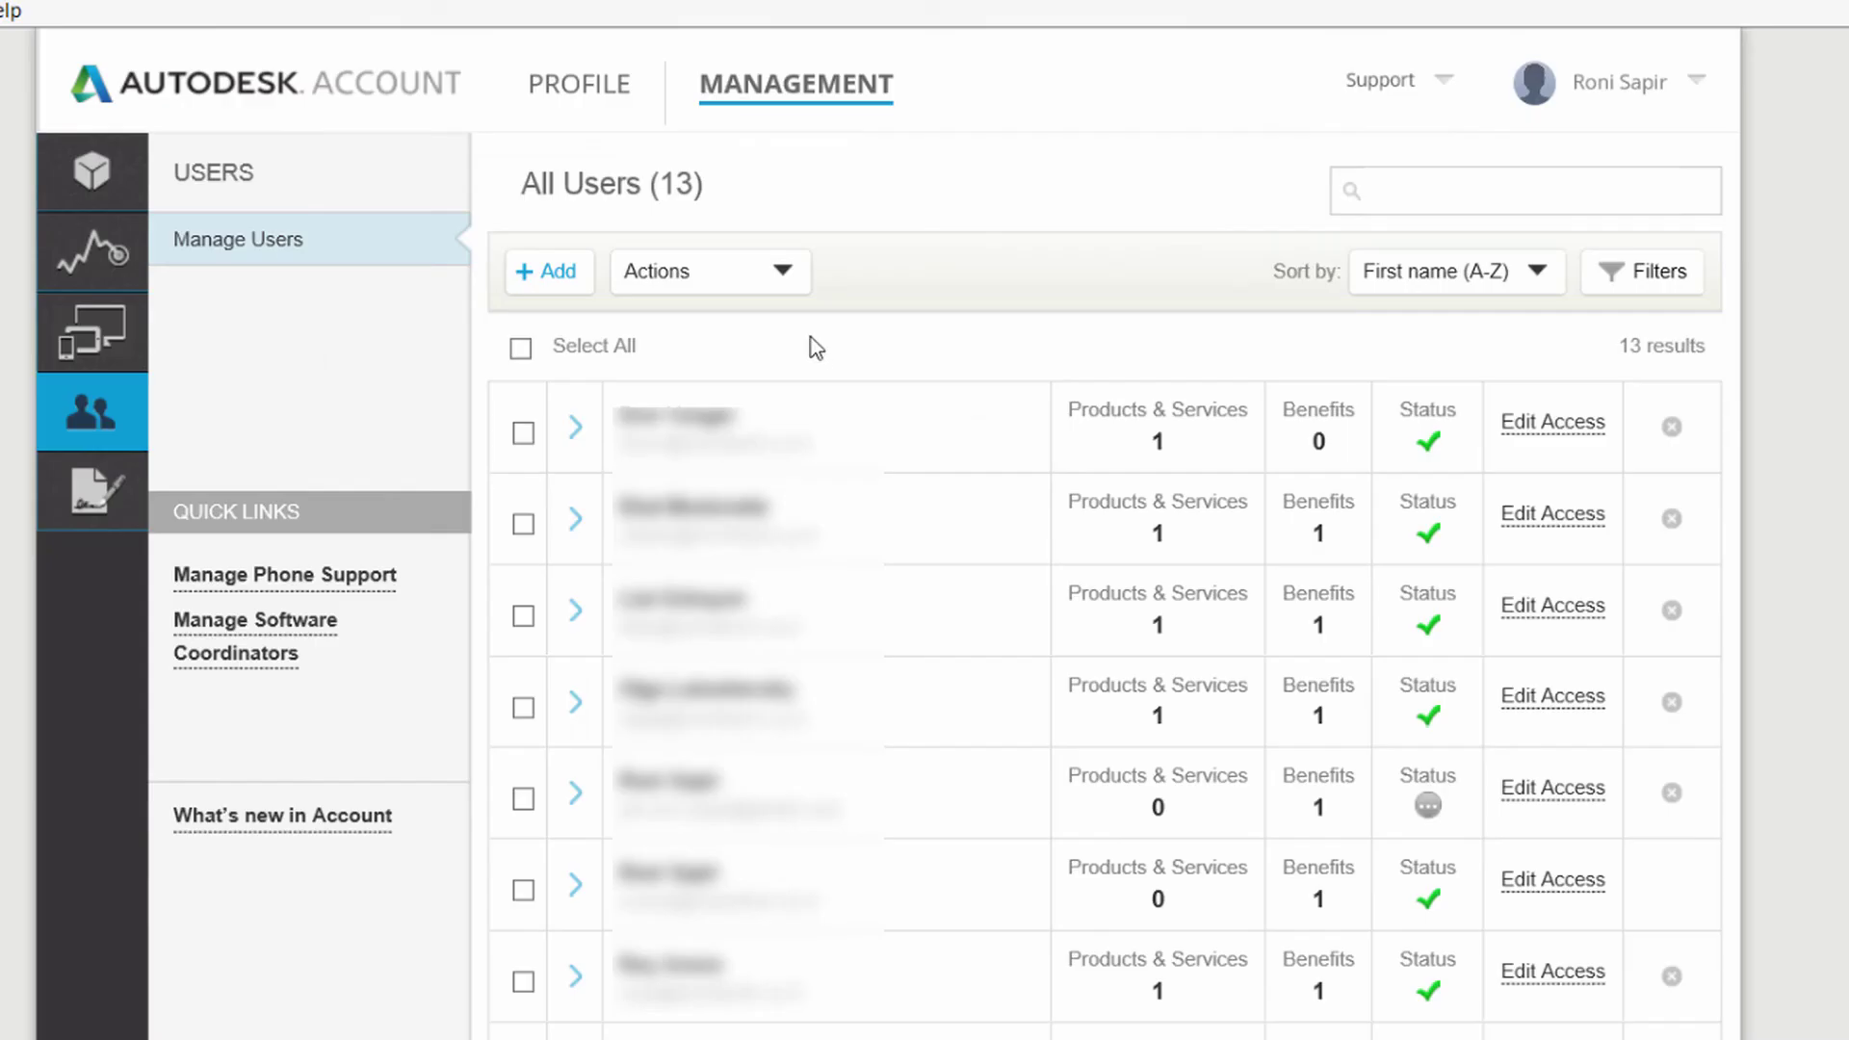
pyautogui.click(775, 279)
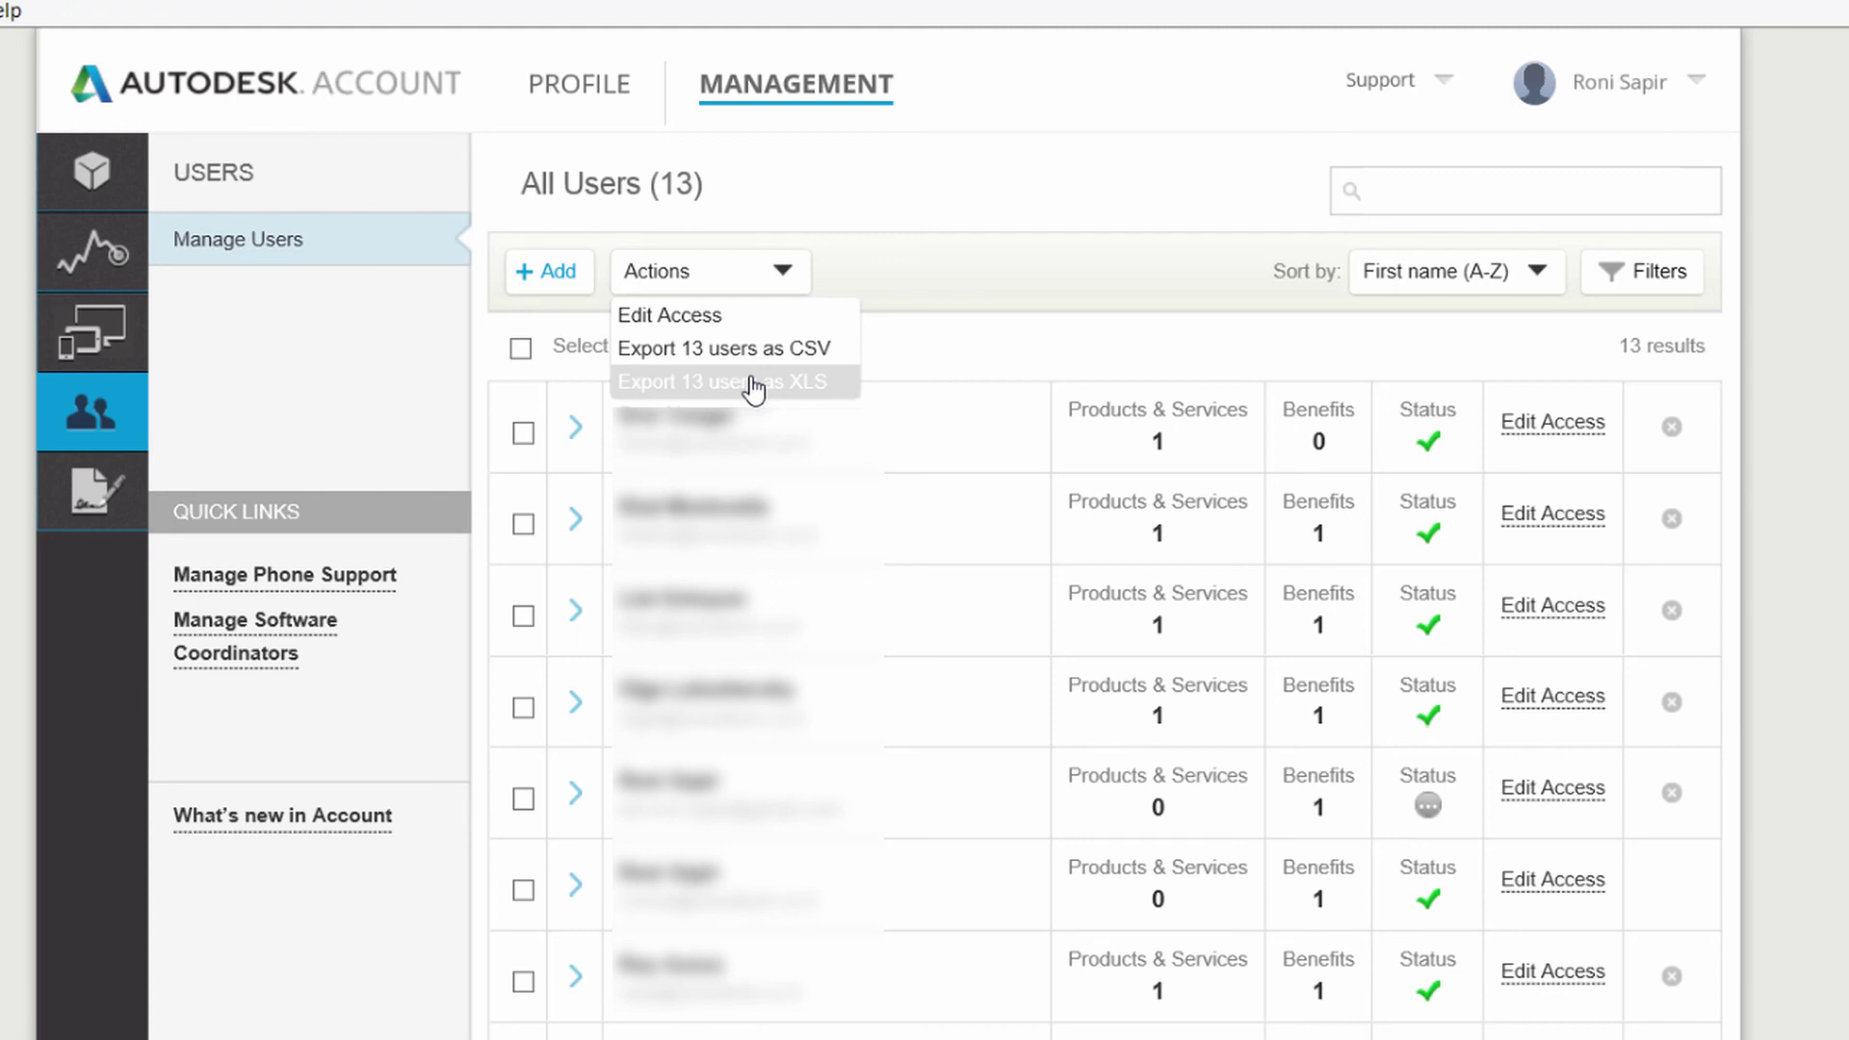
pyautogui.click(754, 385)
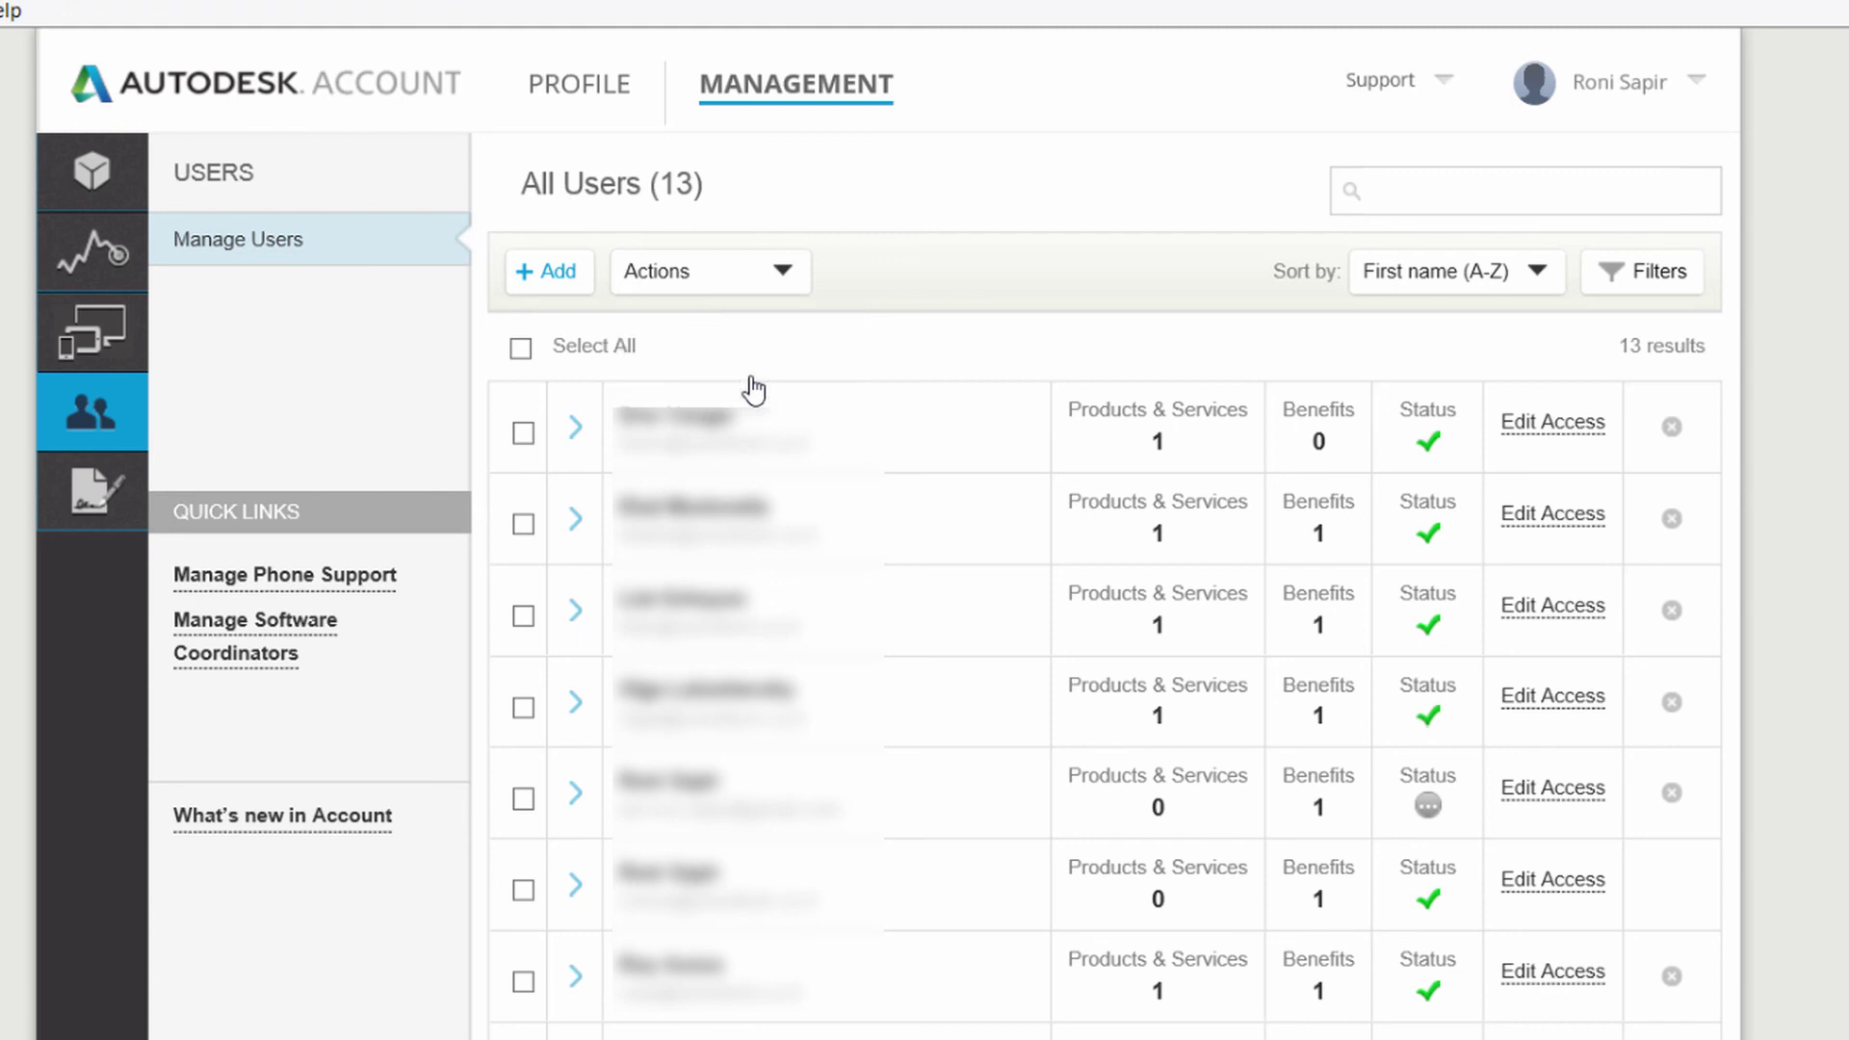
pyautogui.click(1538, 275)
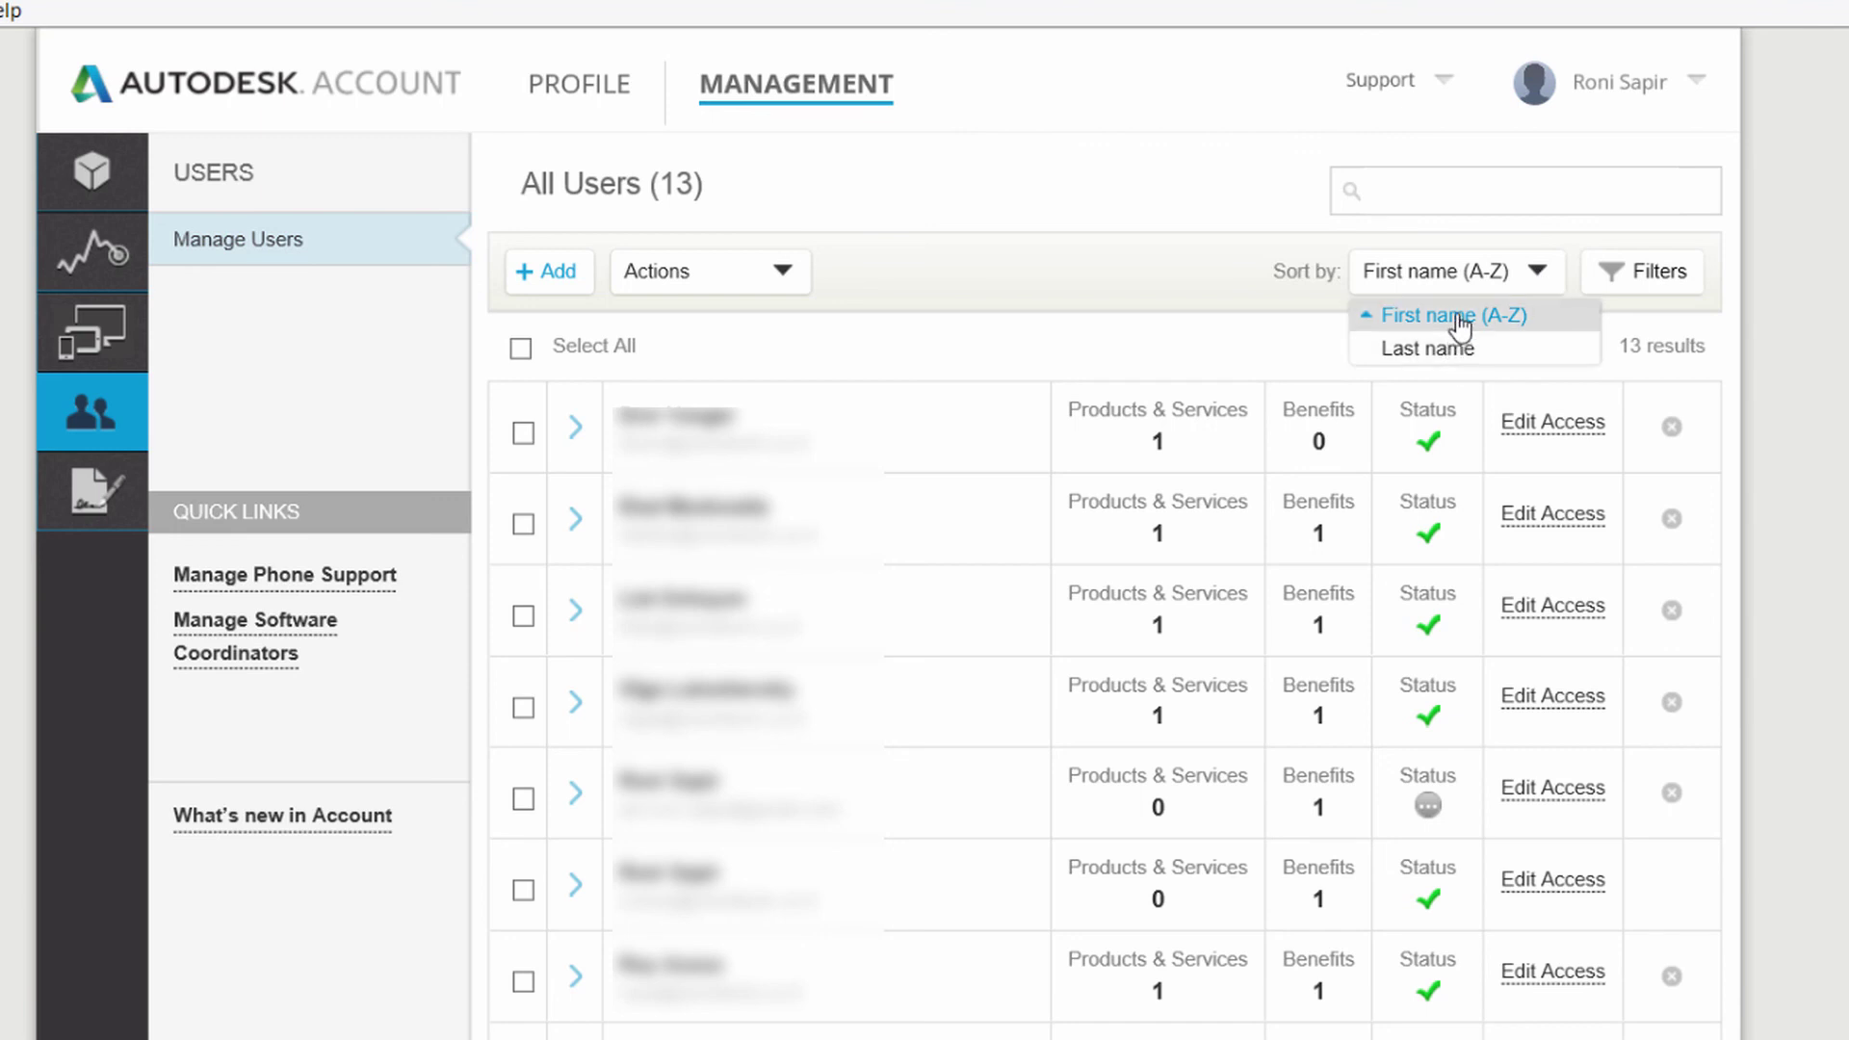
pyautogui.click(1627, 281)
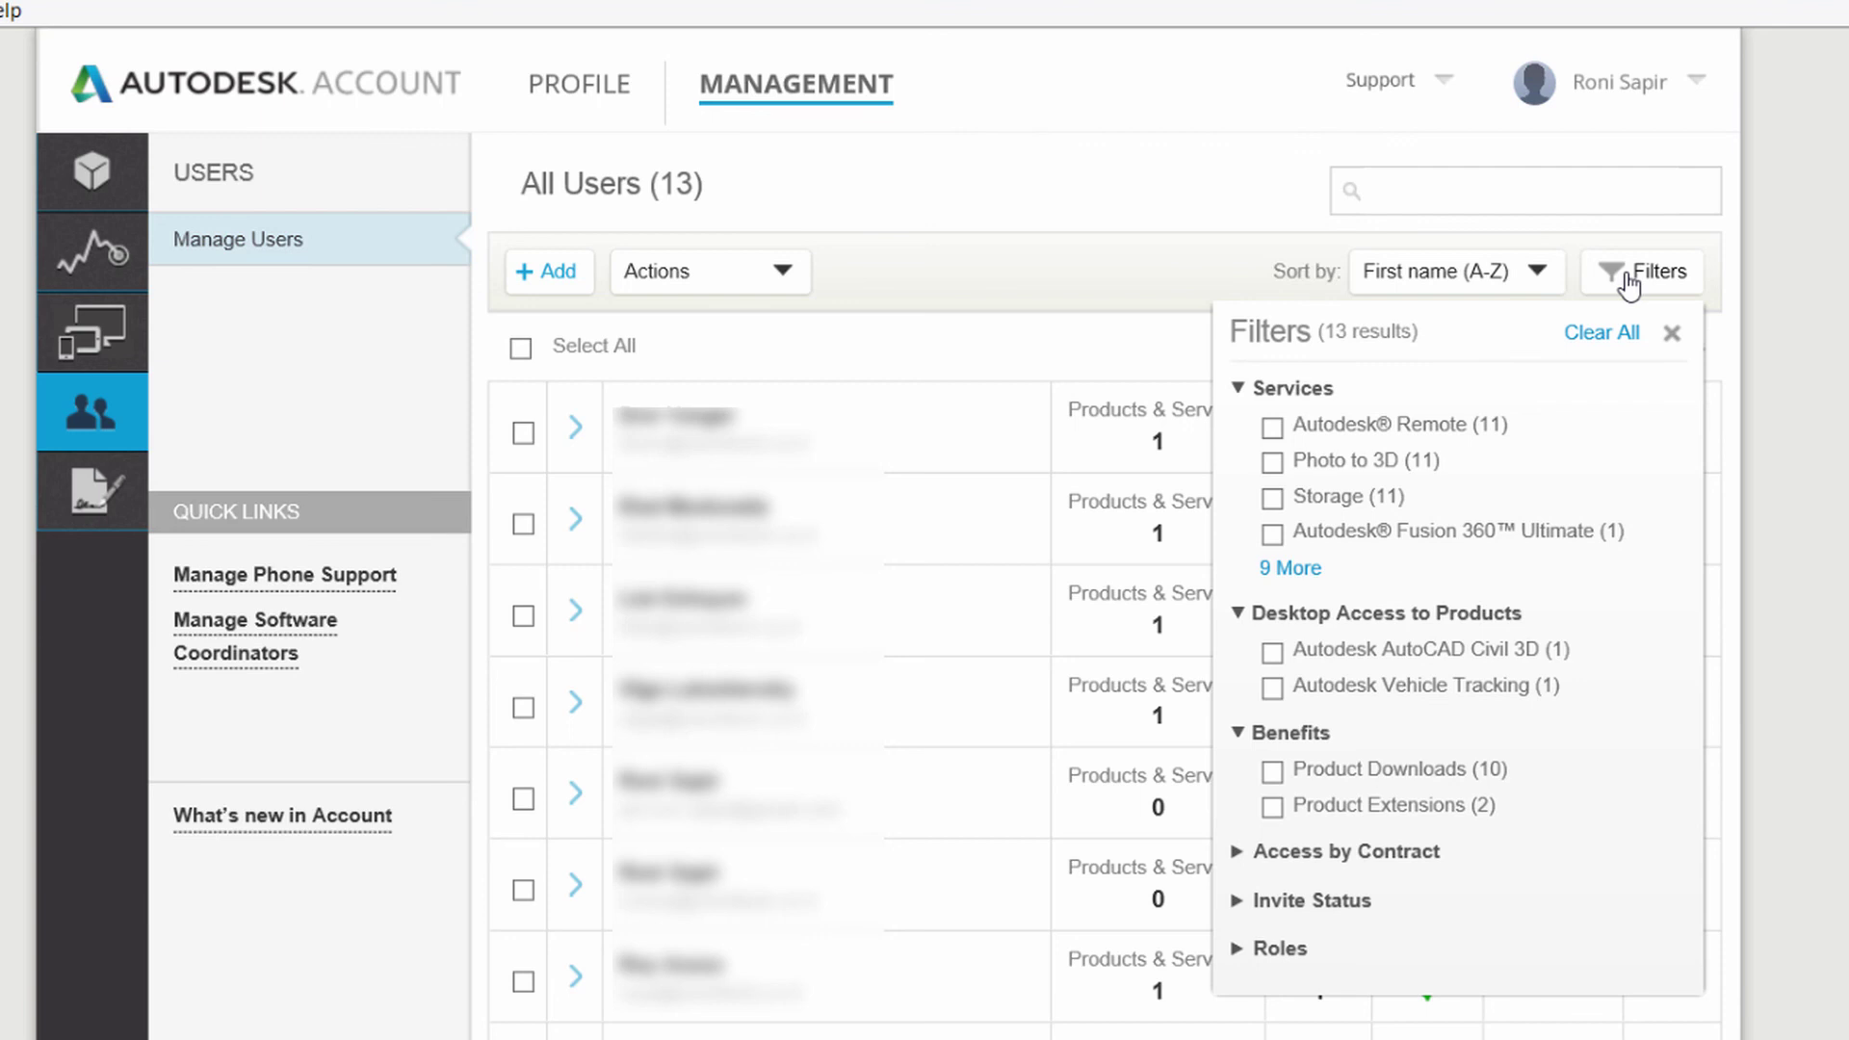
pyautogui.click(1673, 337)
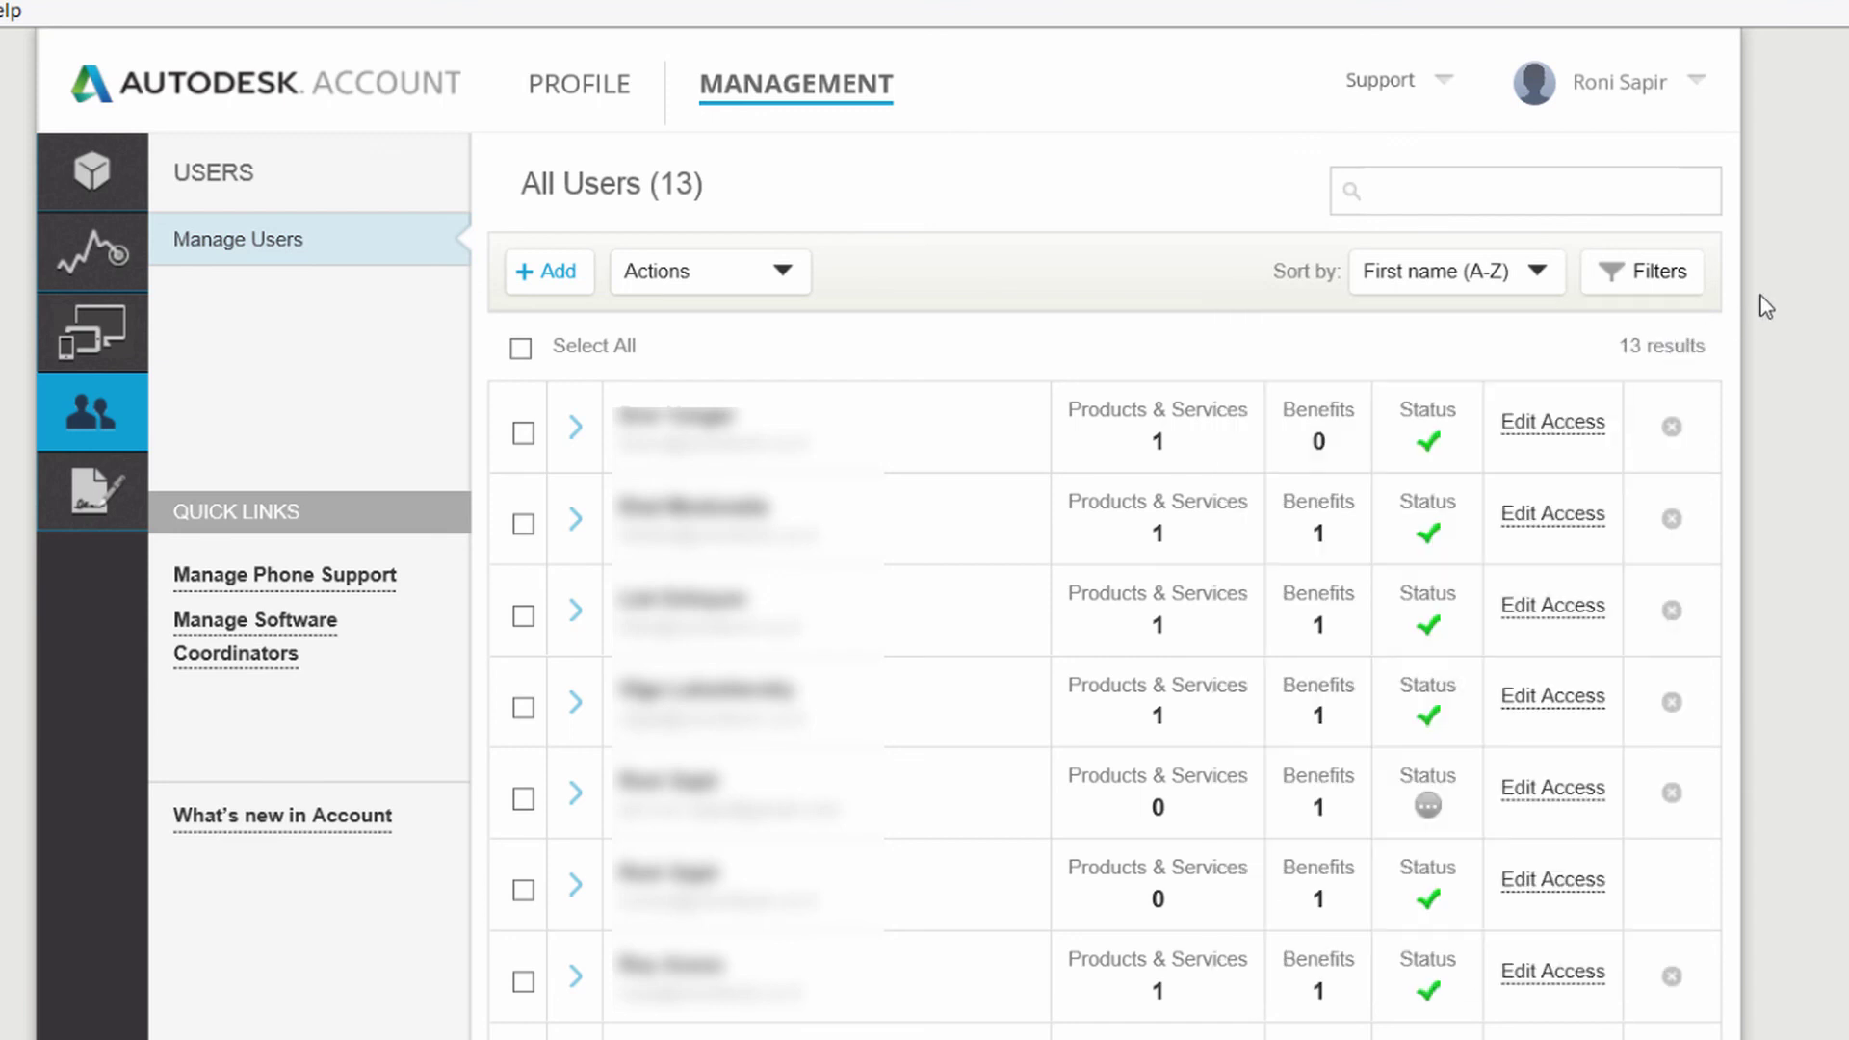